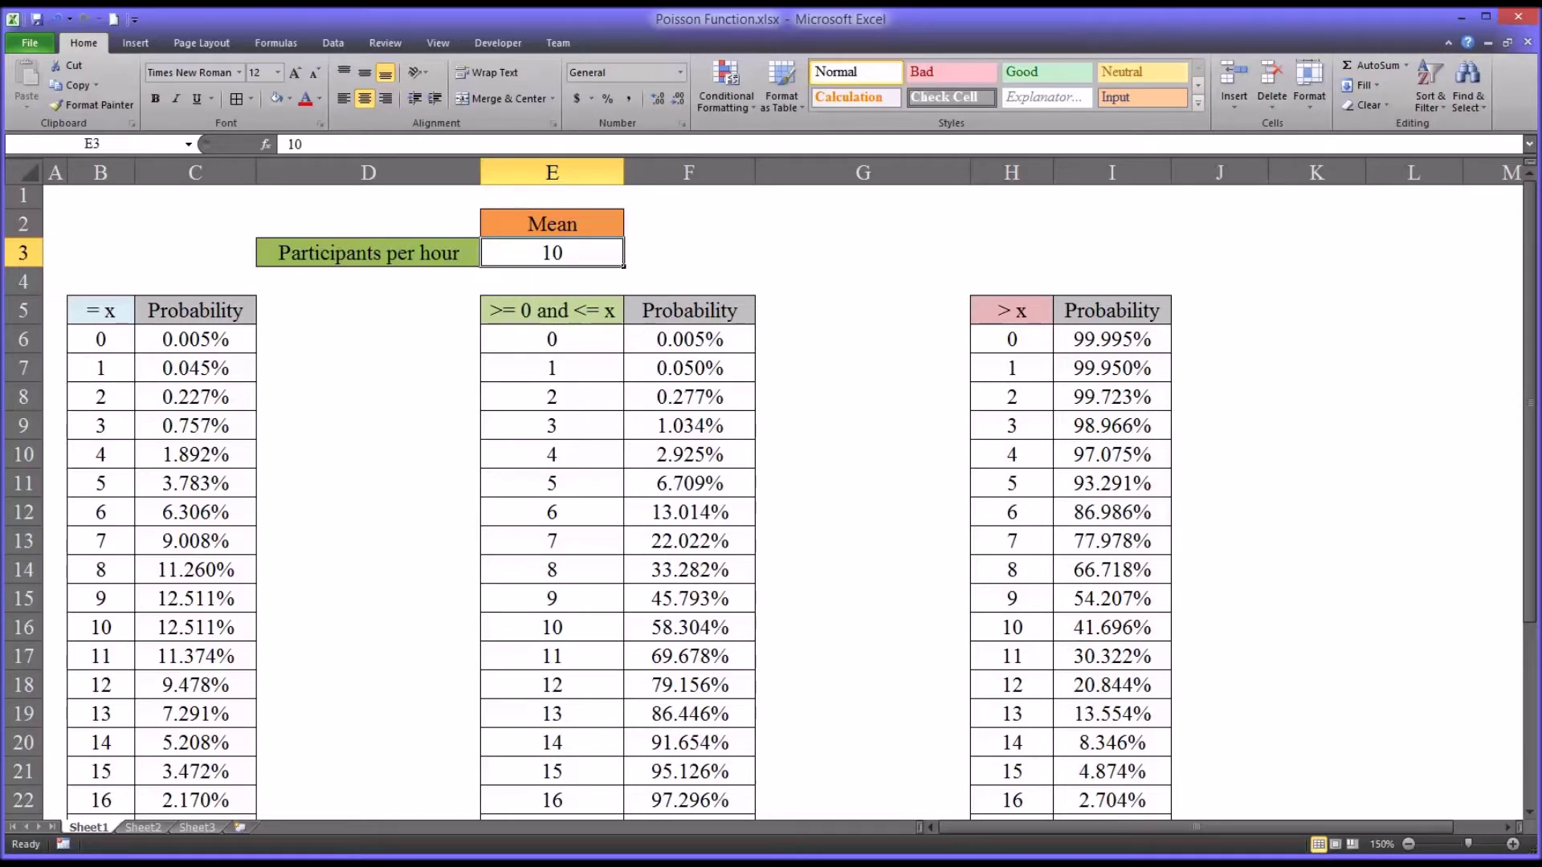
Review the existing exact-probability formula for x = 0 and the x value it uses.
{"action": "left_click", "coordinate": [166, 344]}
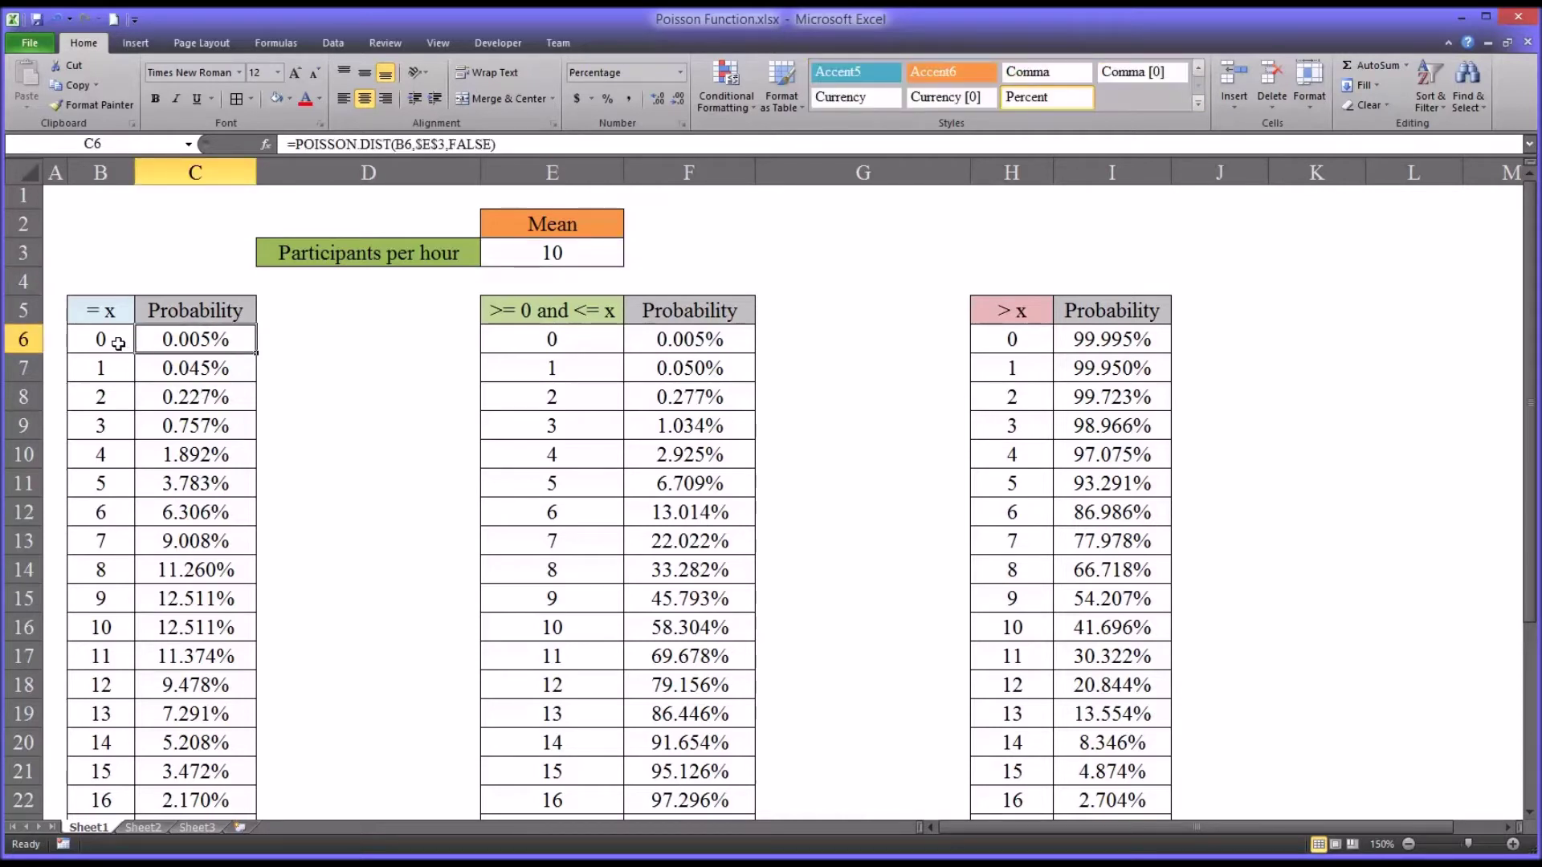
{"action": "left_click", "coordinate": [118, 343]}
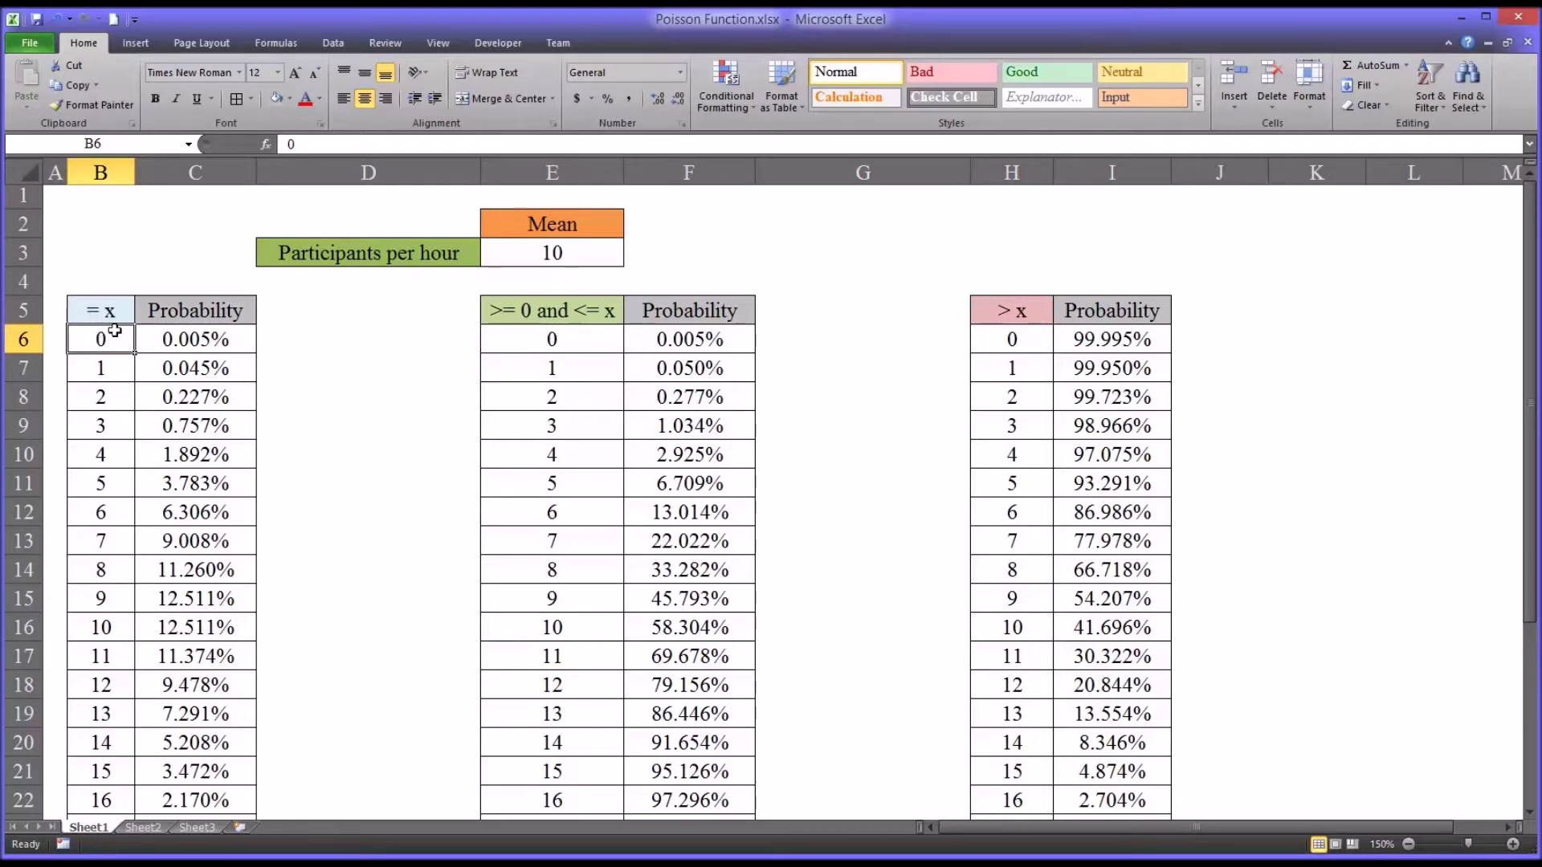
{"action": "left_click", "coordinate": [171, 343]}
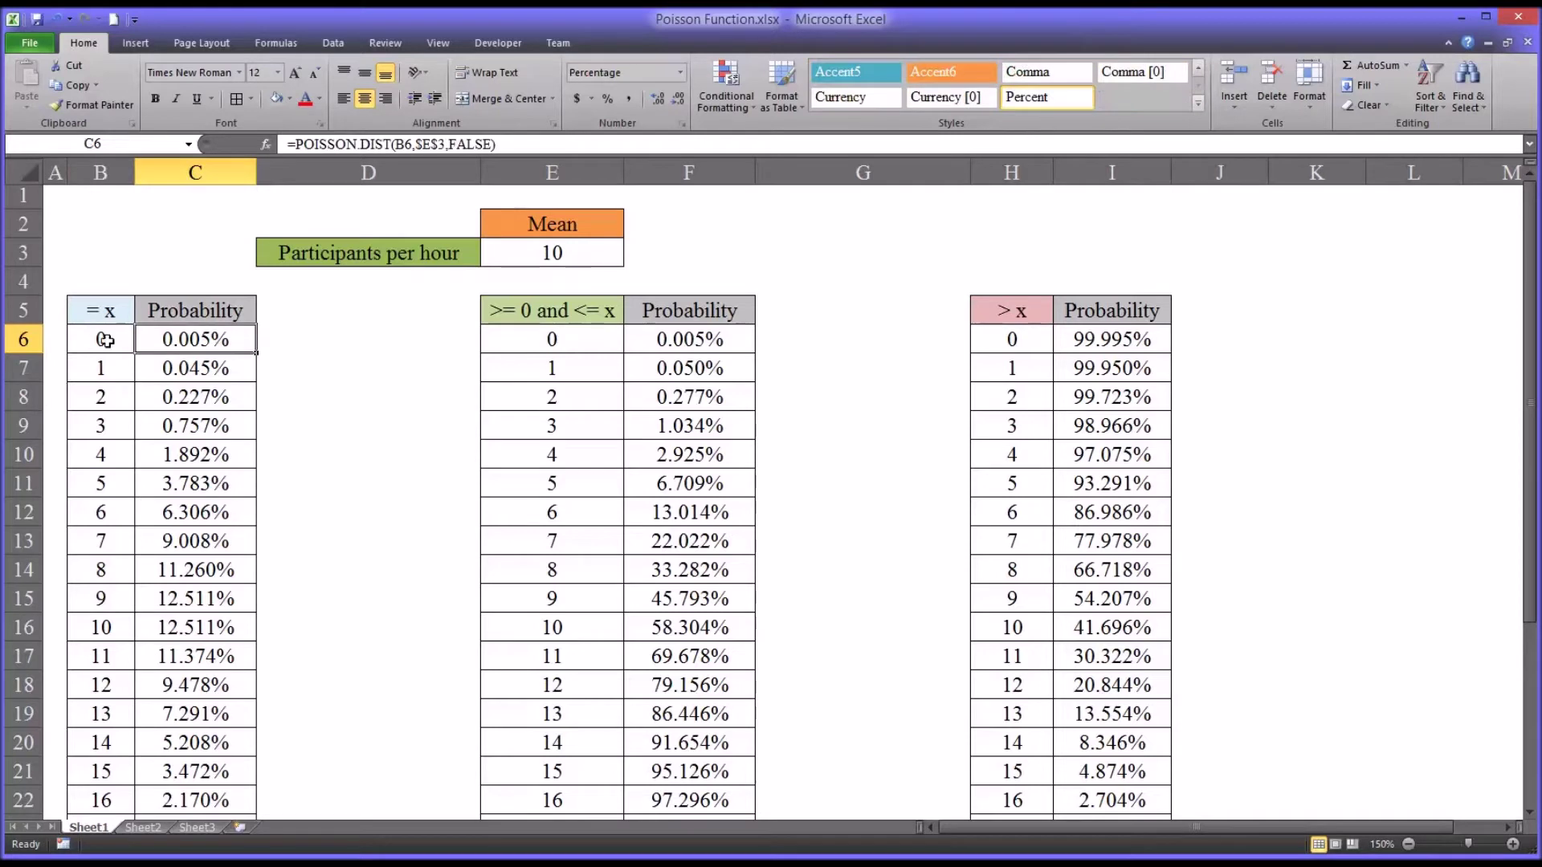
{"action": "left_click", "coordinate": [105, 340]}
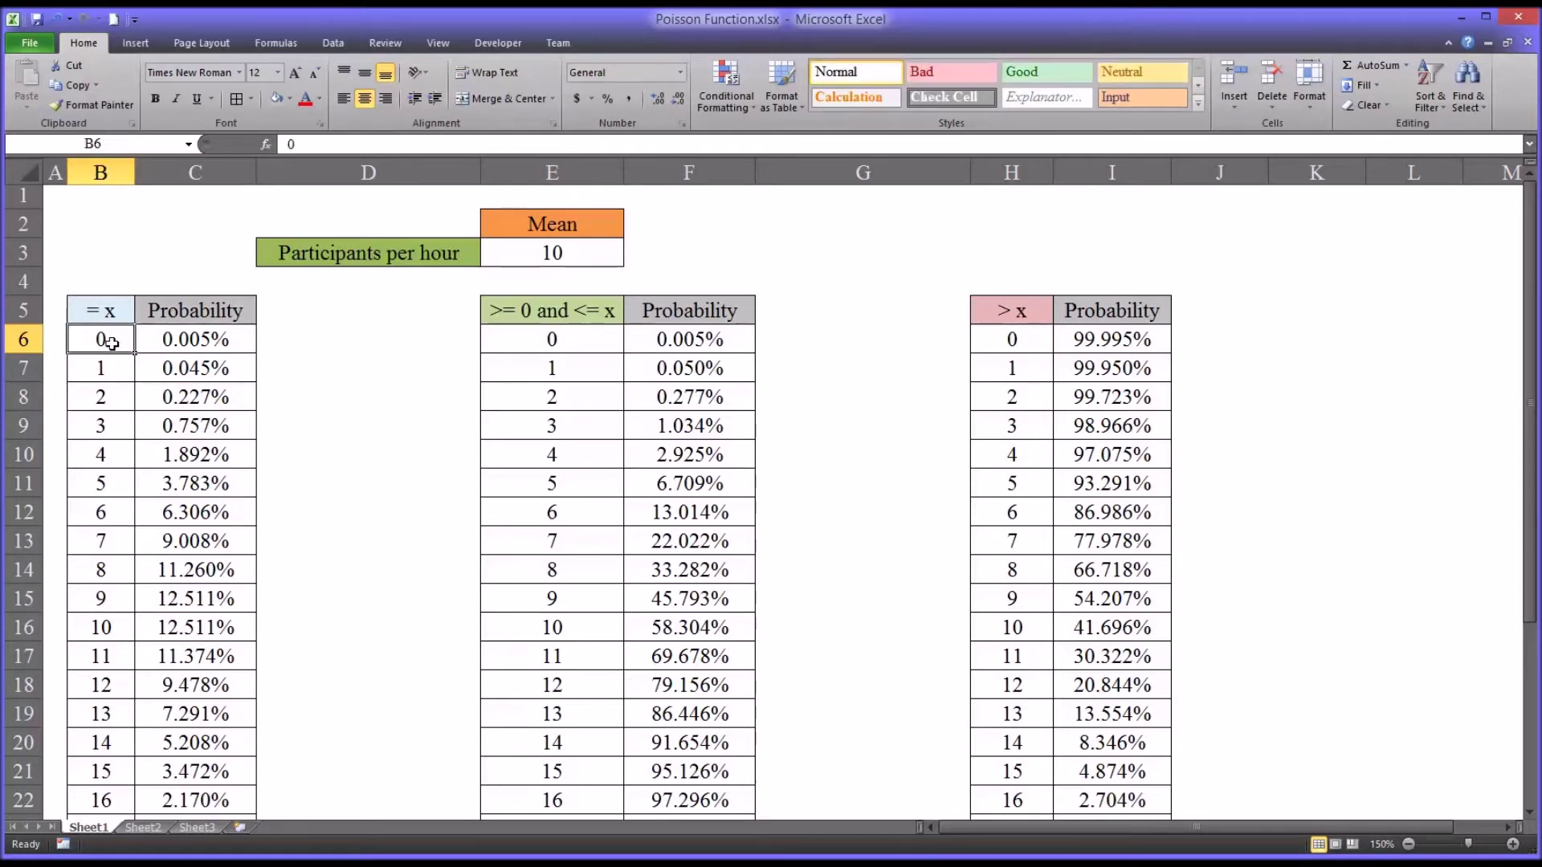
{"action": "left_click", "coordinate": [157, 348]}
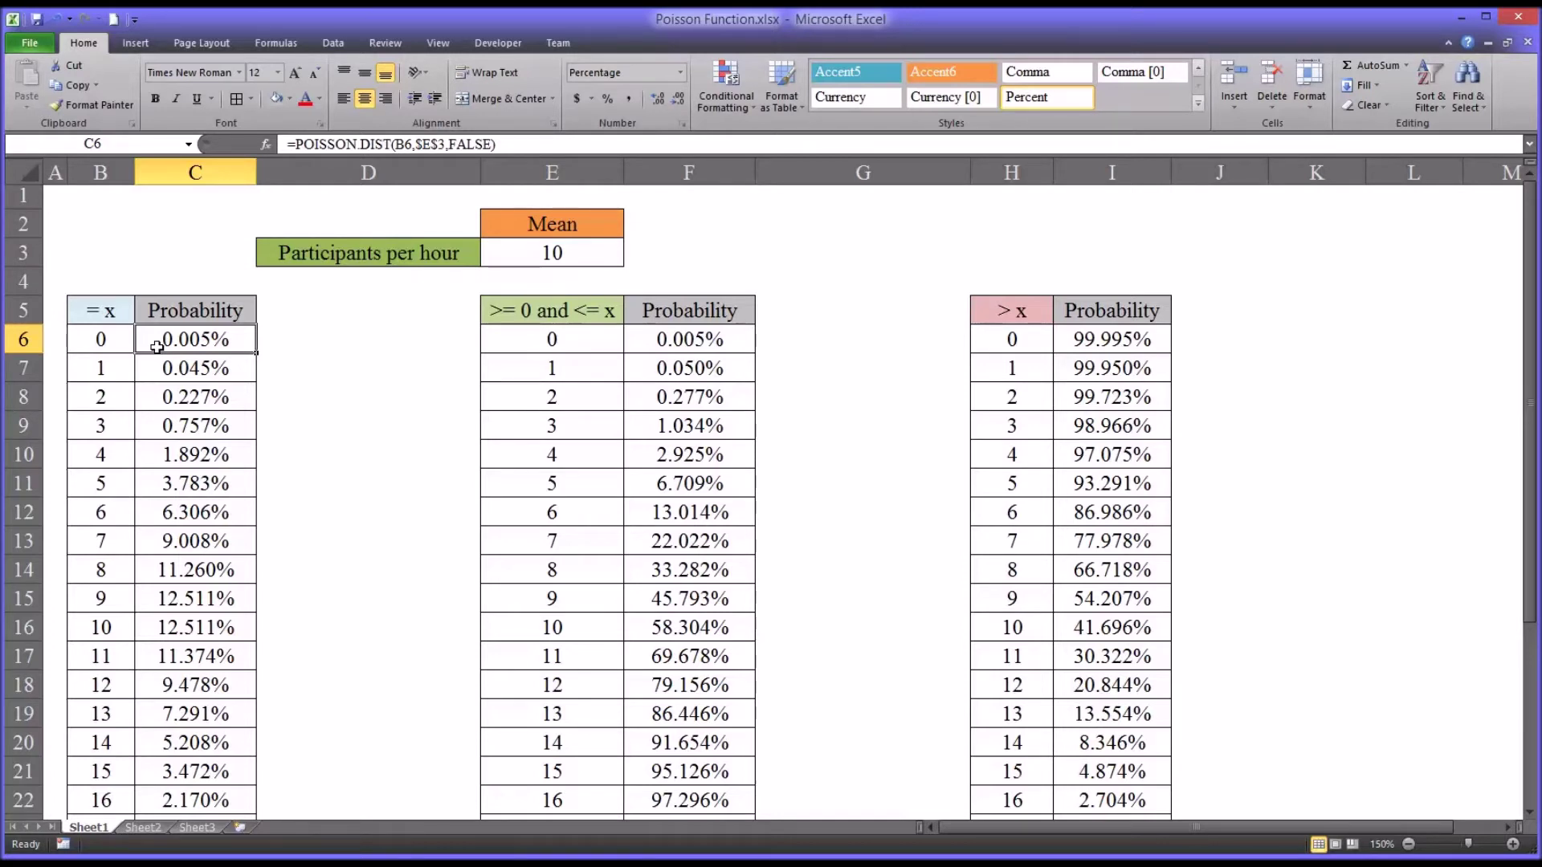
{"action": "left_click", "coordinate": [115, 343]}
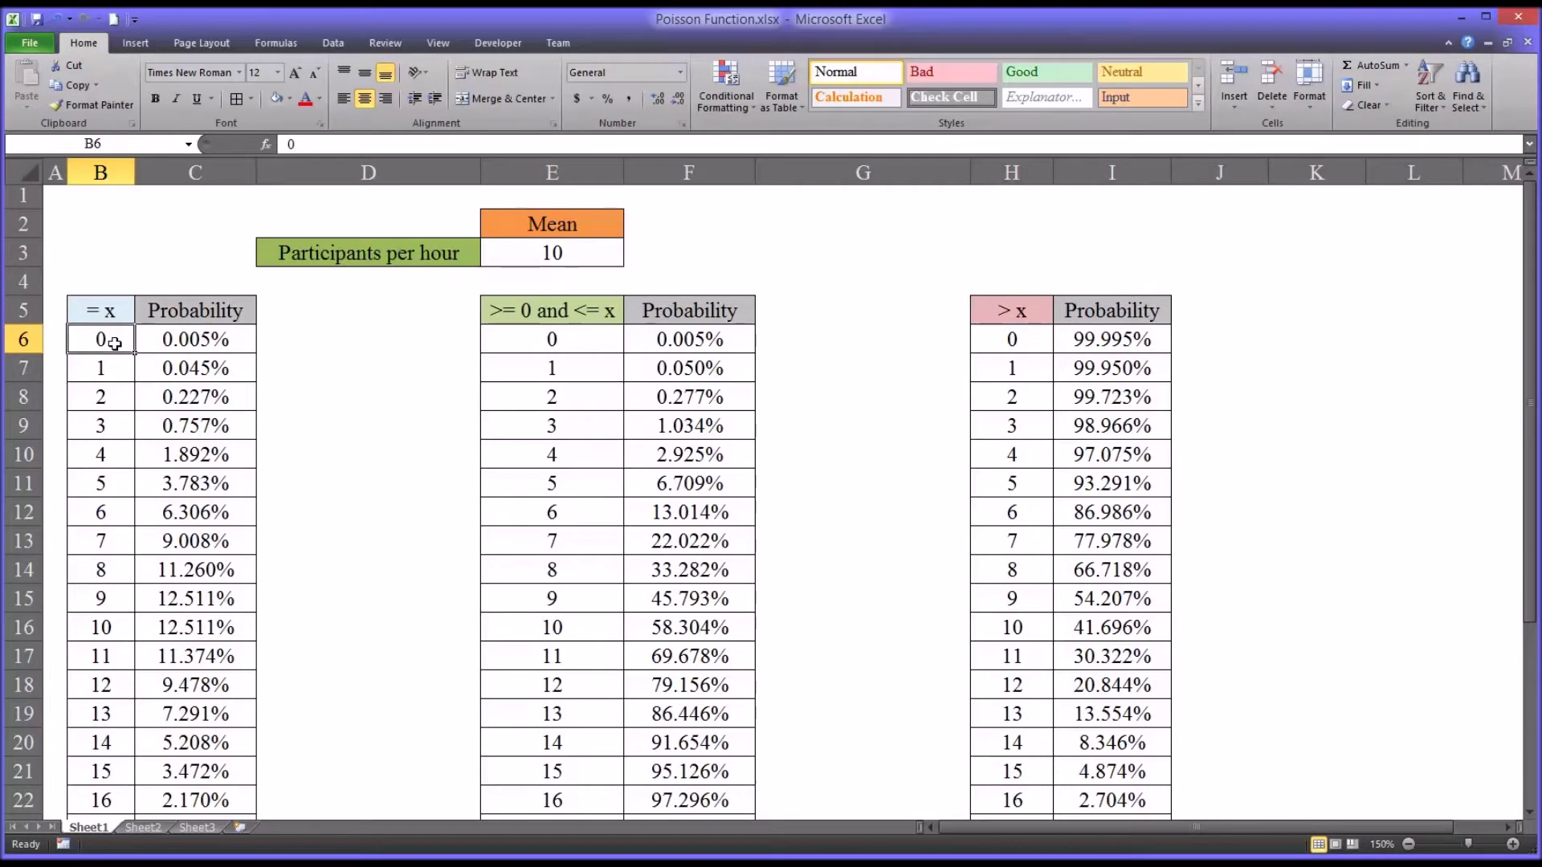
Enter =POISSON.DIST(B6,$E$3,FALSE) in D6, giving 0.005% for x = 0.
{"action": "left_click", "coordinate": [283, 345]}
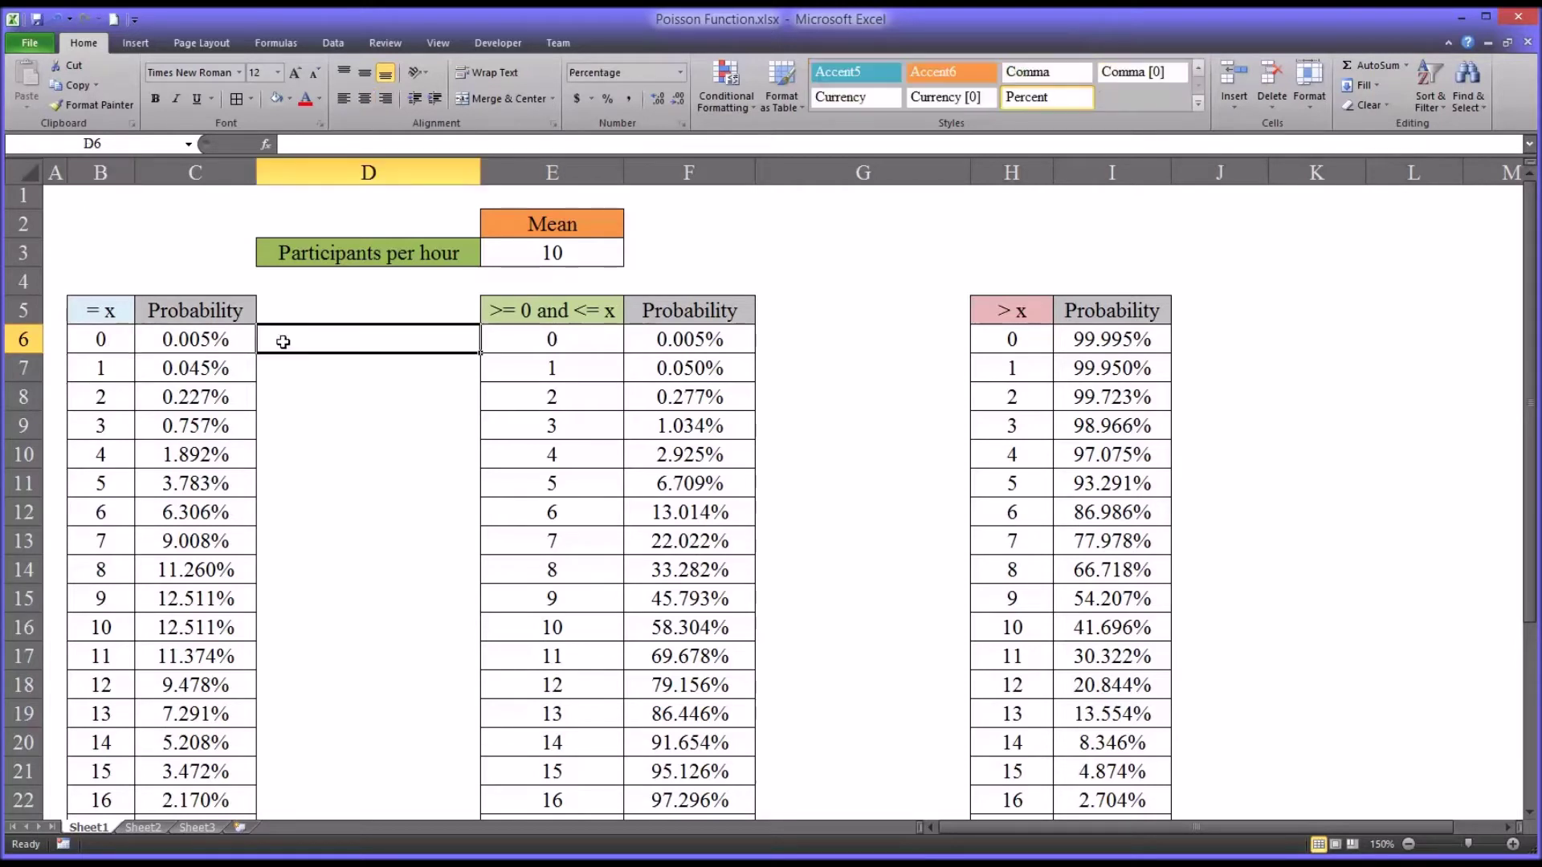
{"action": "type", "text": "=poi"}
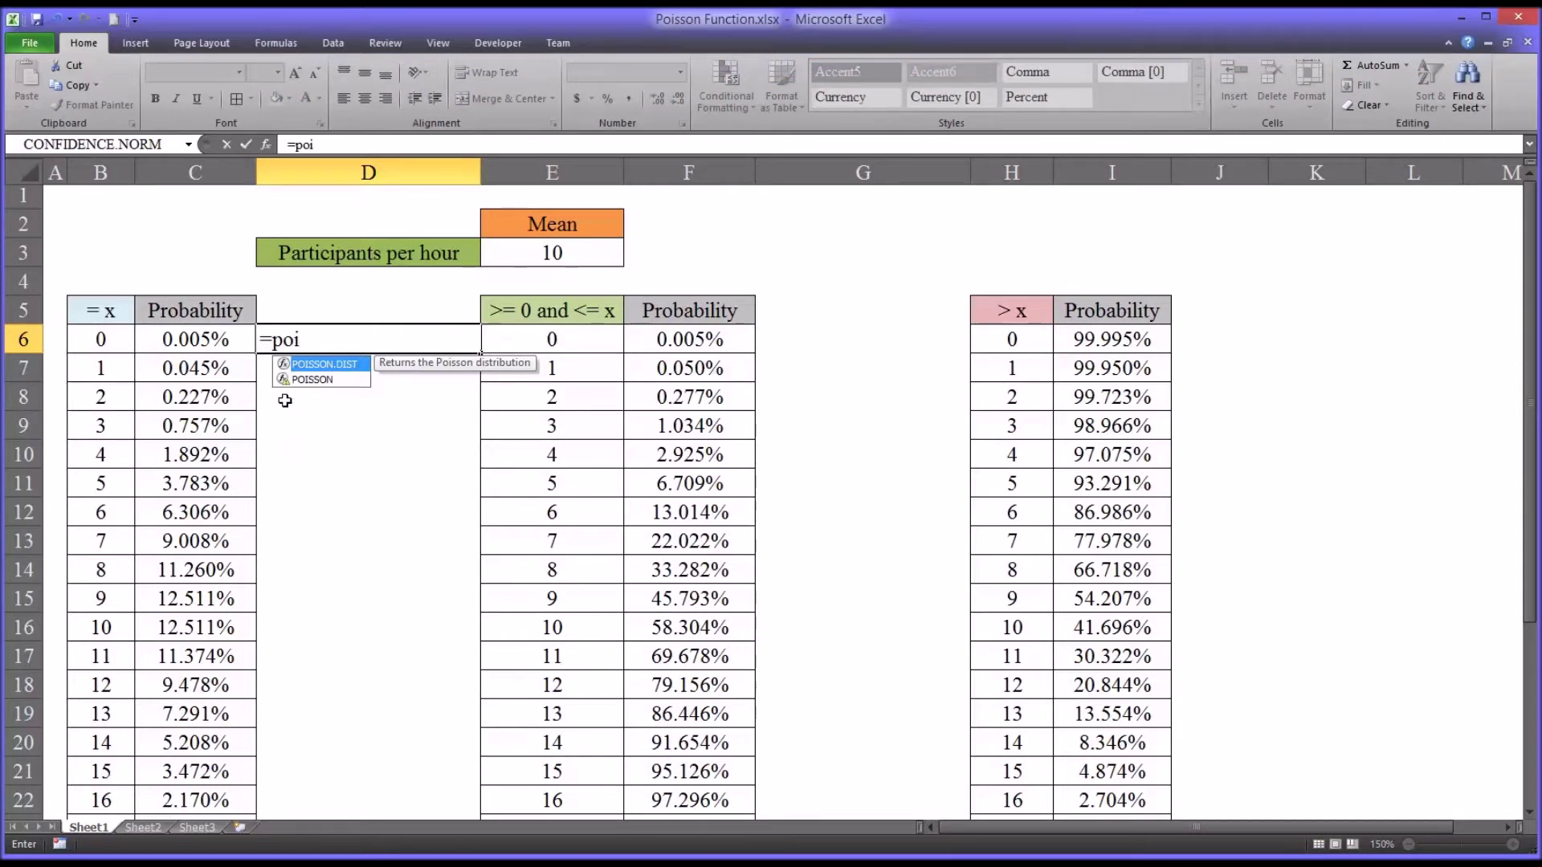
{"action": "key", "text": "Tab"}
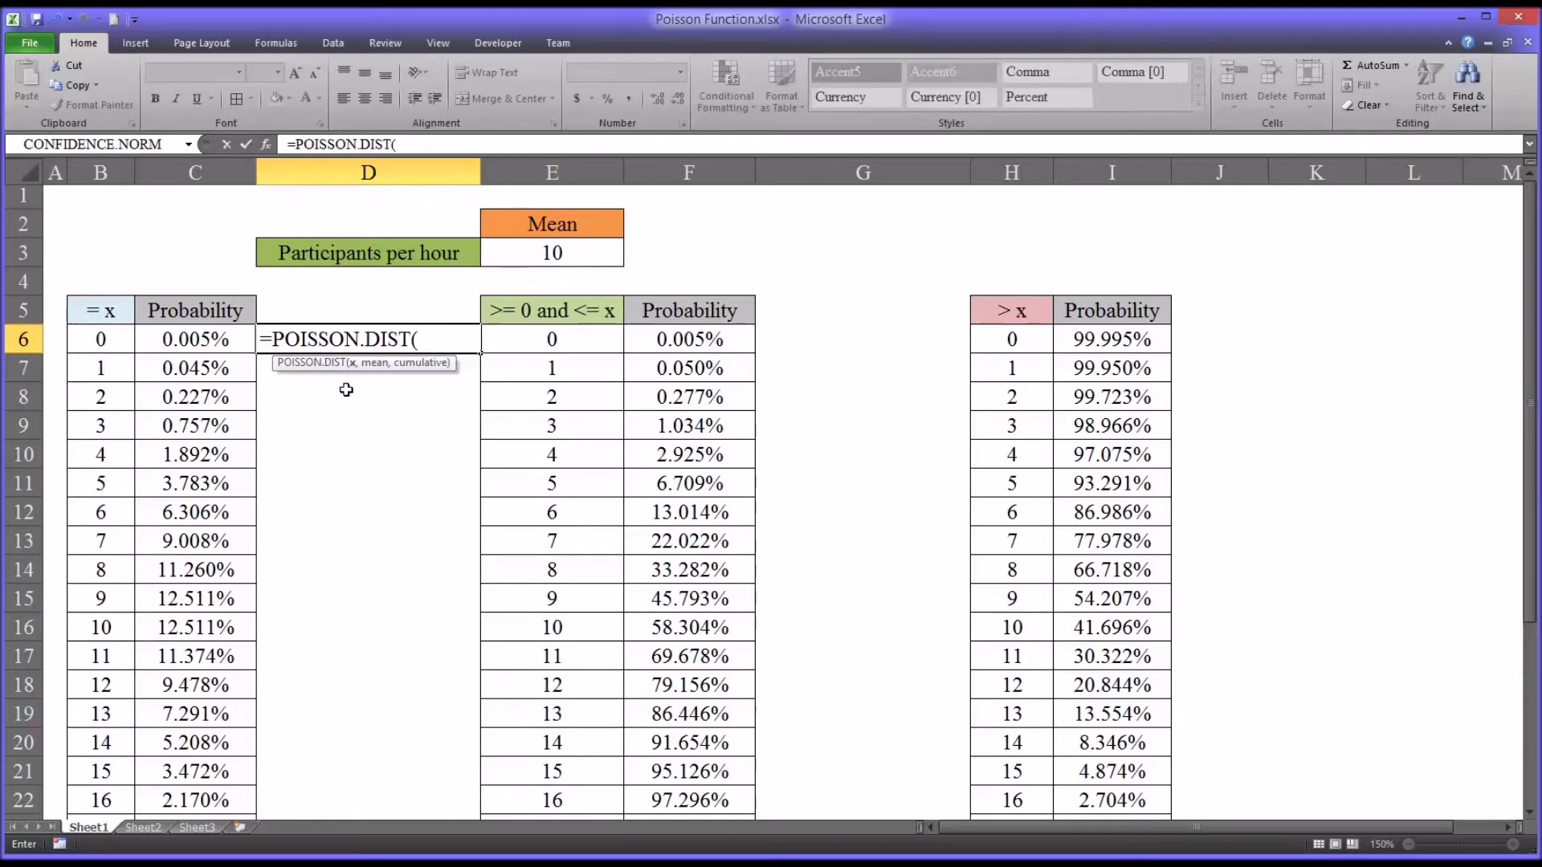
{"action": "left_click", "coordinate": [87, 346]}
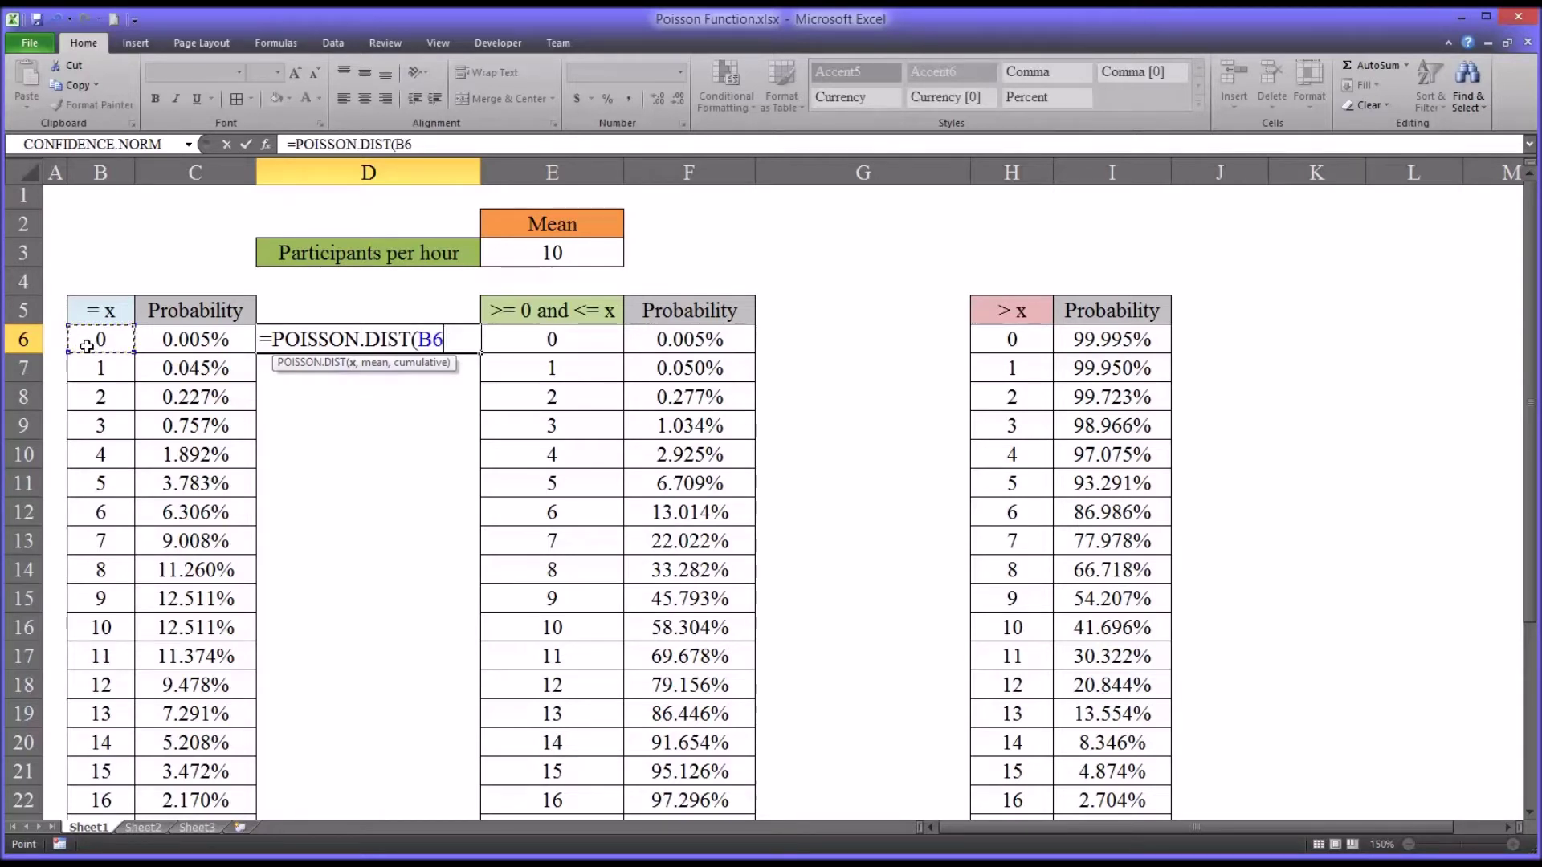
{"action": "type", "text": ","}
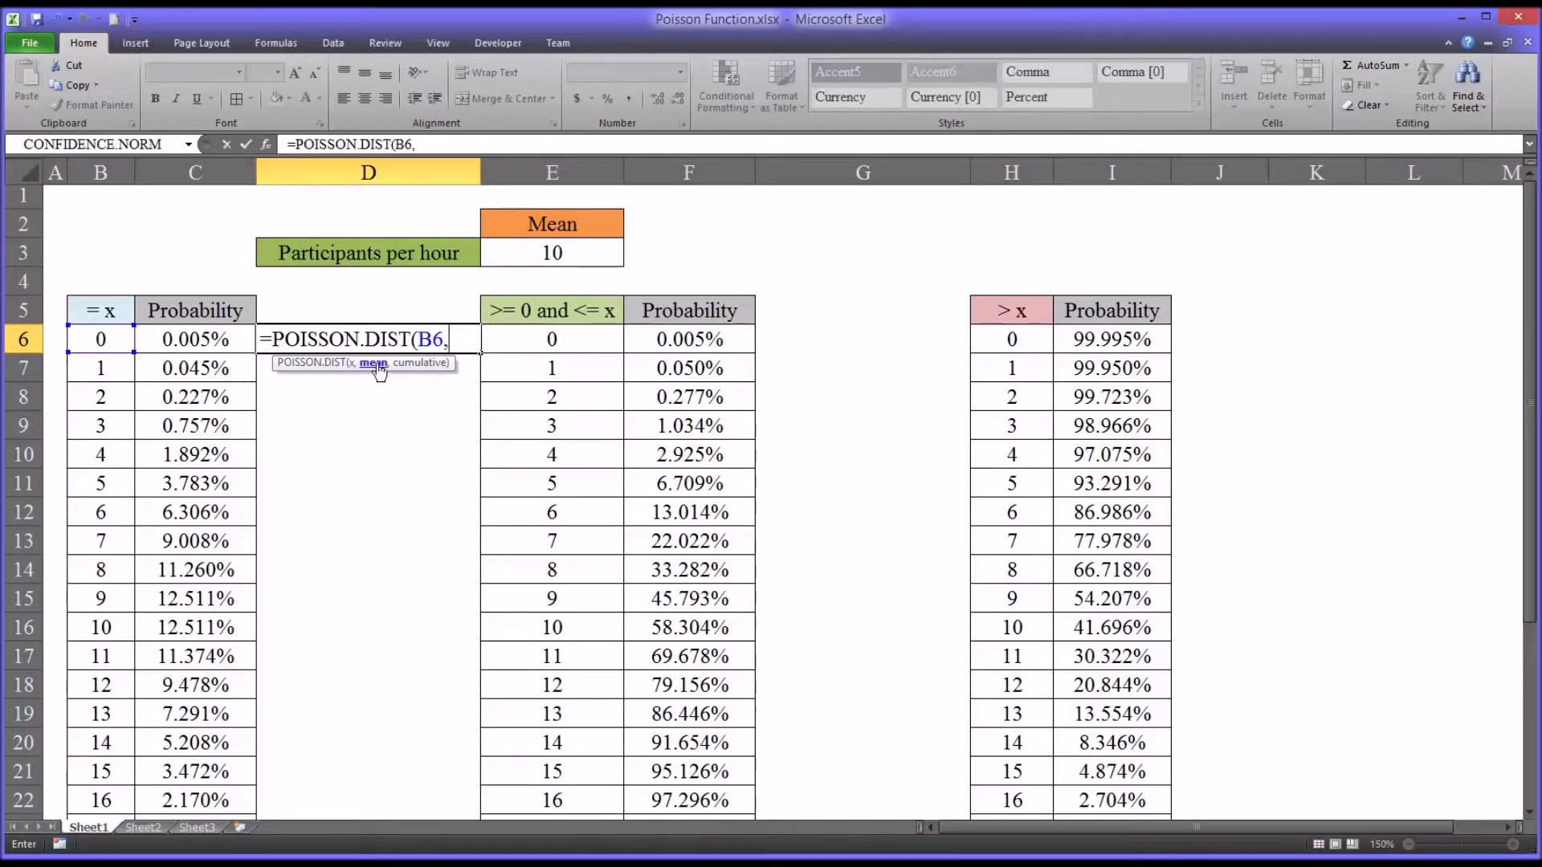
{"action": "left_click", "coordinate": [528, 256]}
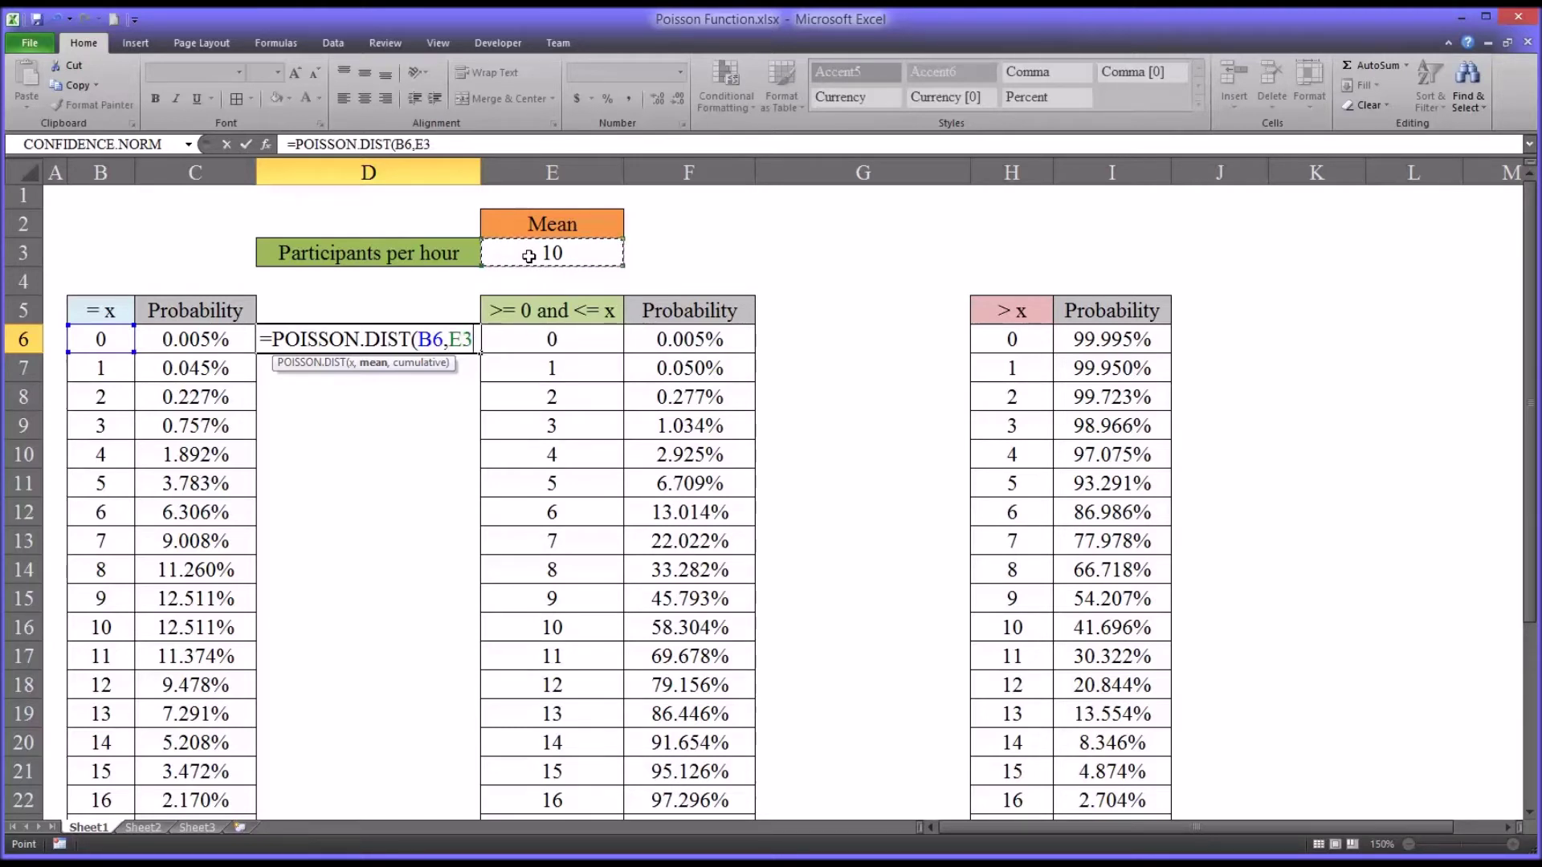
{"action": "key", "text": "F4"}
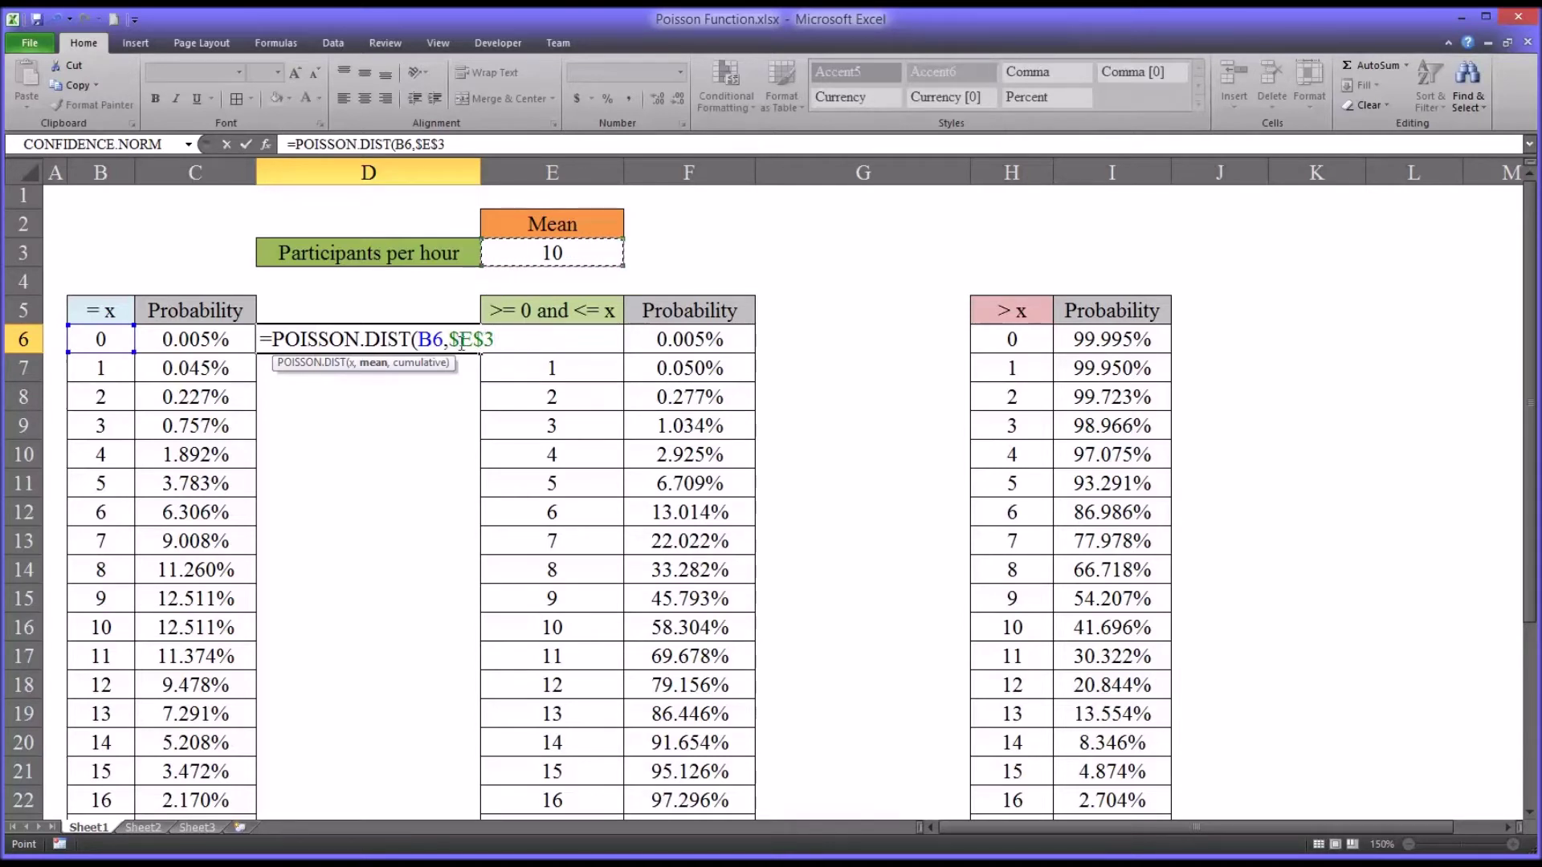
{"action": "type", "text": ","}
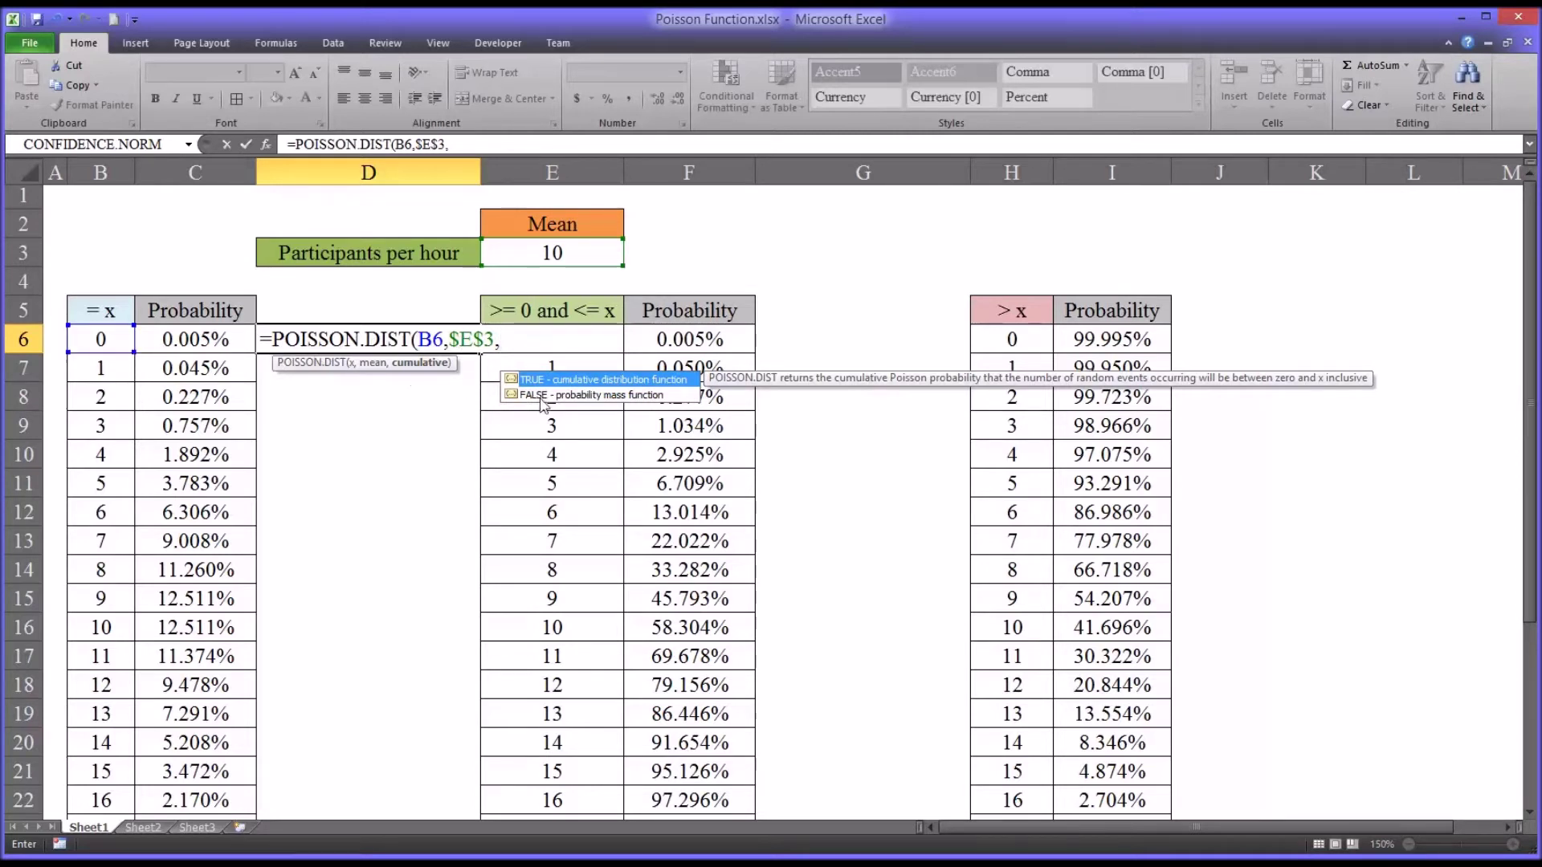
{"action": "double_click", "coordinate": [565, 395]}
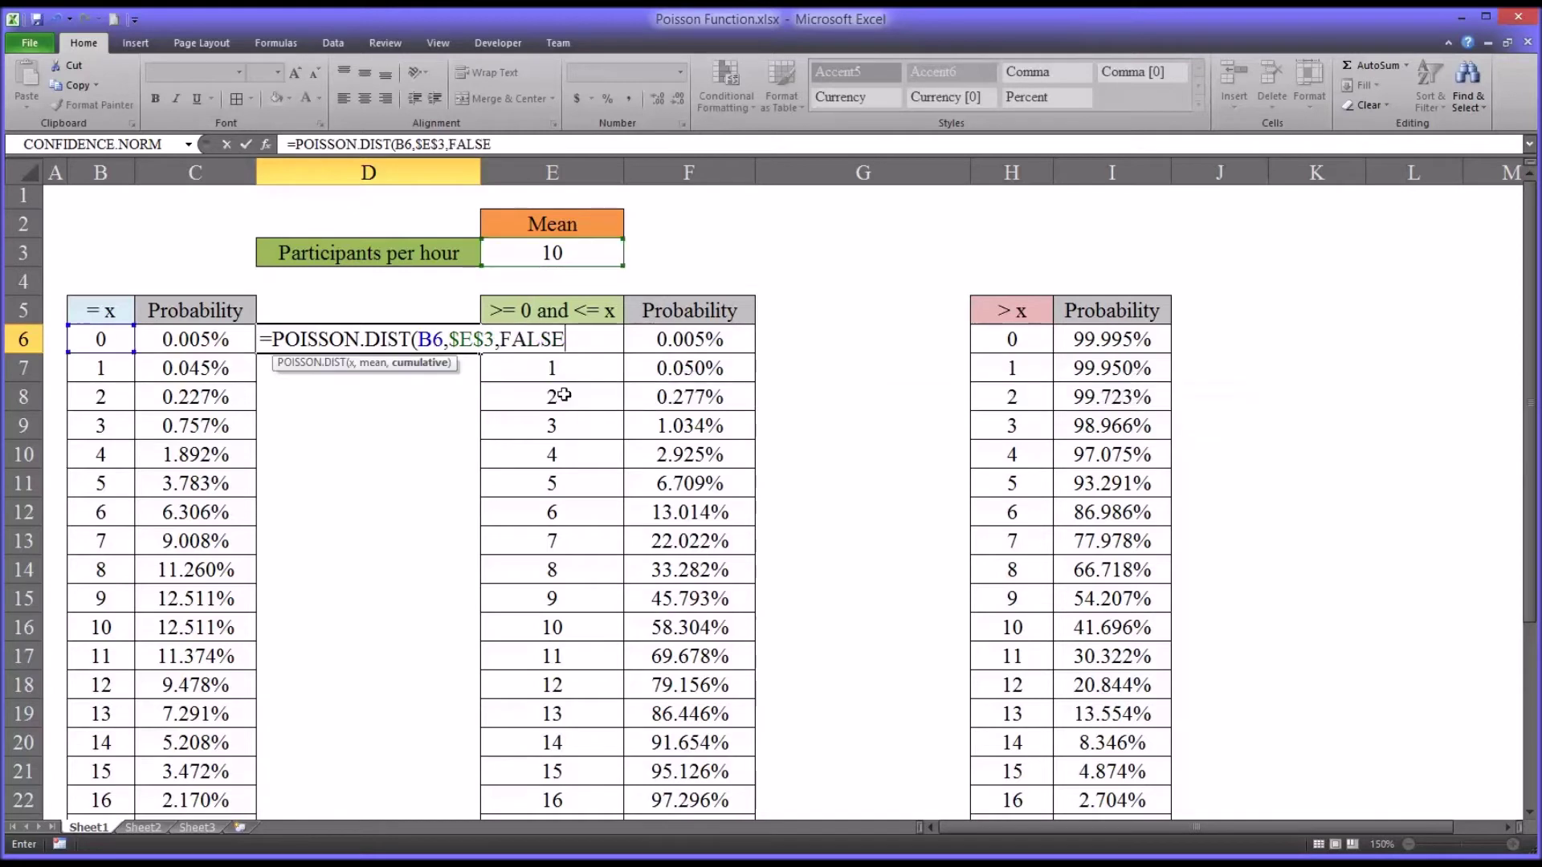
{"action": "type", "text": ")"}
{"action": "key", "text": "Return"}
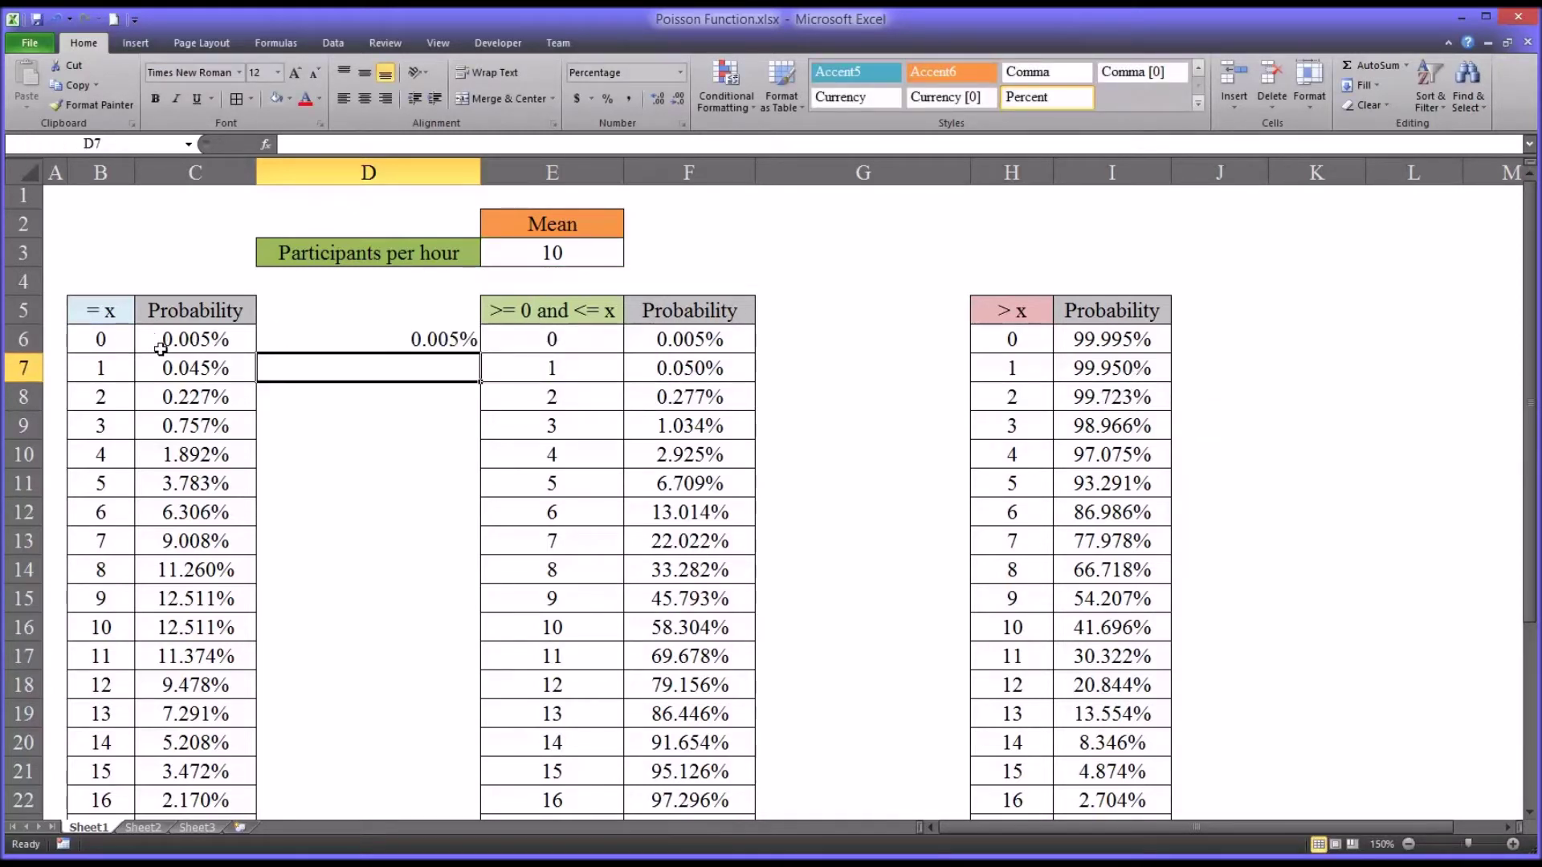
Copy the D6 Poisson formula down through D12 to match column C, then delete D6:D12.
{"action": "left_click", "coordinate": [336, 343]}
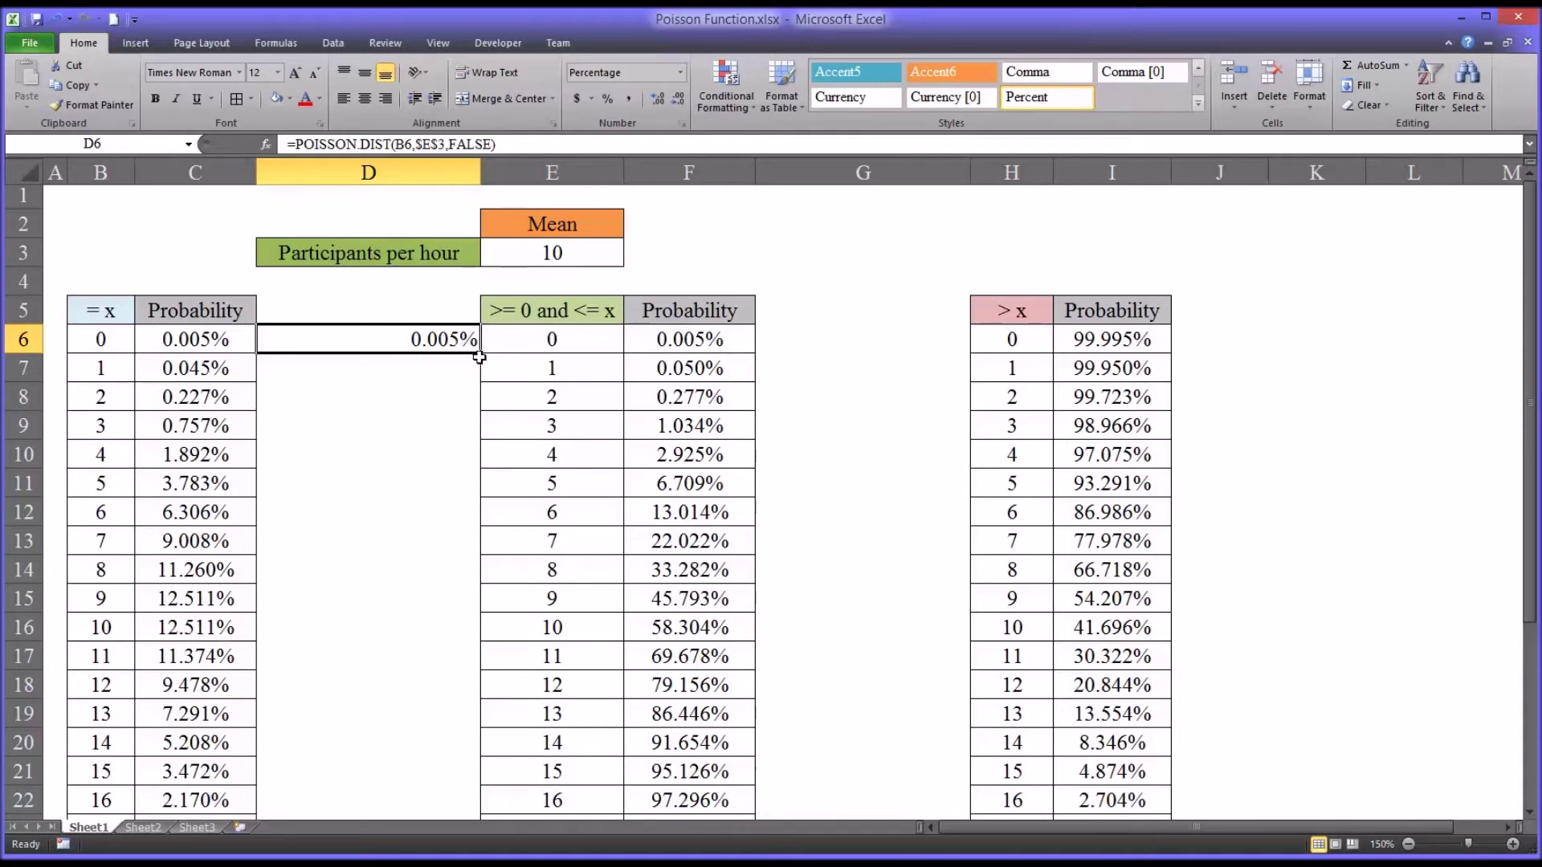
{"action": "left_click_drag", "start_coordinate": [481, 354], "coordinate": [433, 526]}
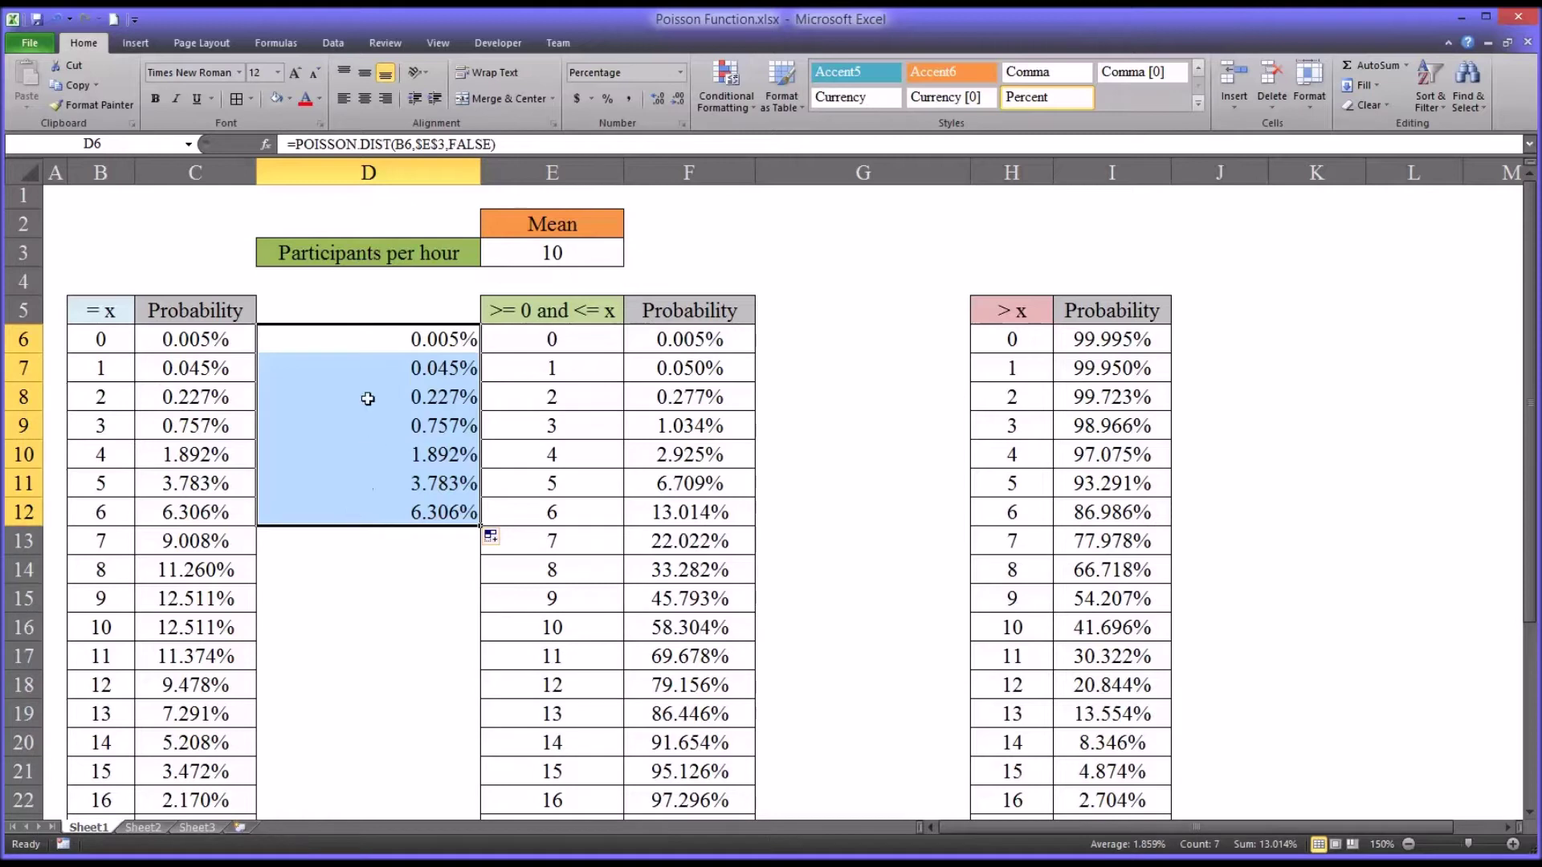
{"action": "left_click_drag", "start_coordinate": [371, 343], "coordinate": [368, 508]}
{"action": "key", "text": "Delete"}
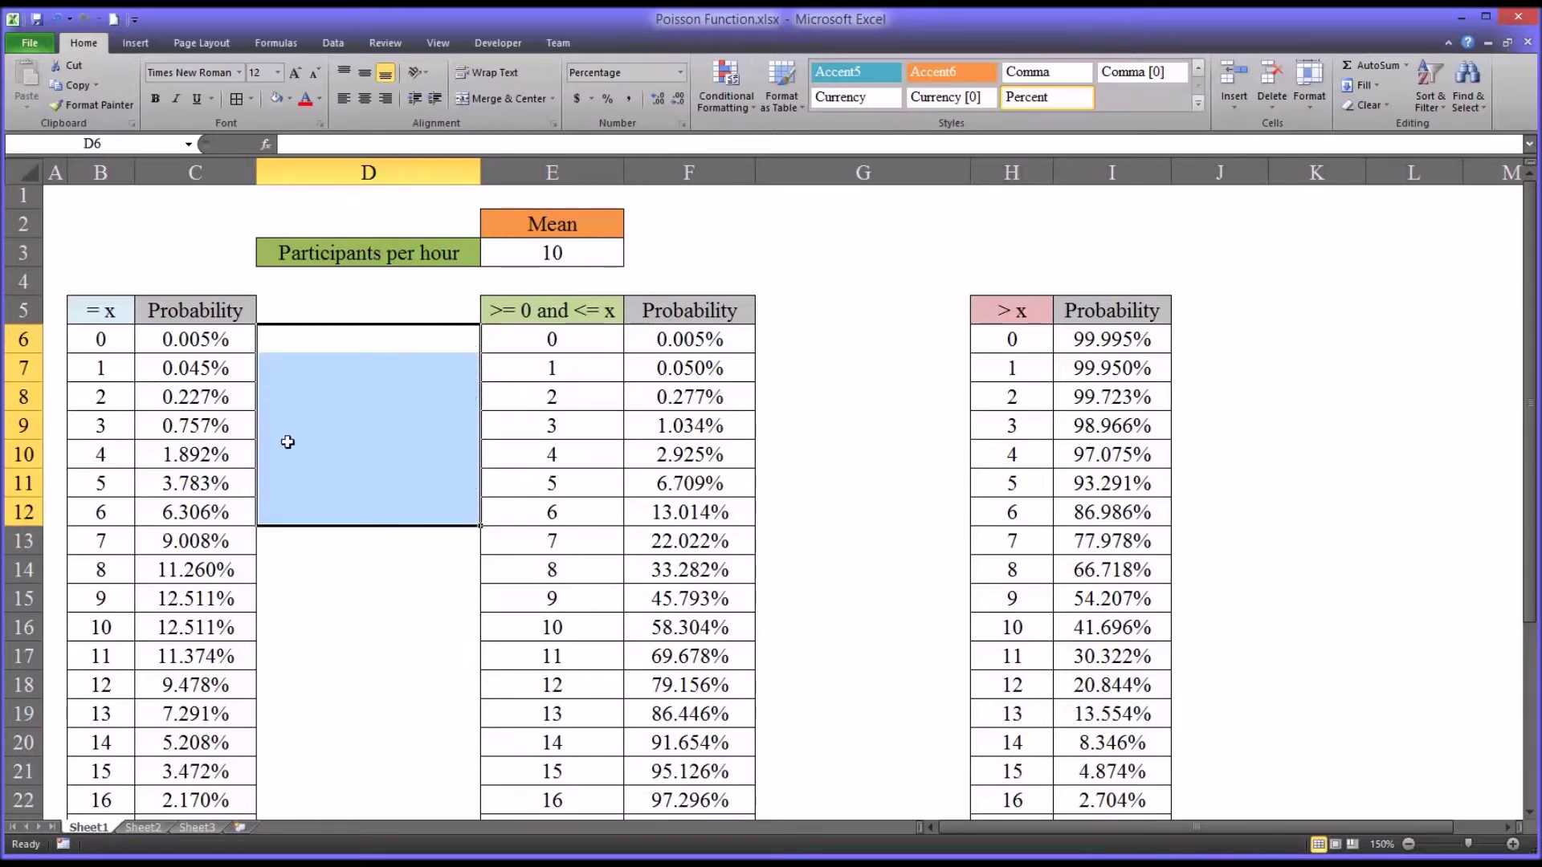
{"action": "left_click", "coordinate": [286, 442]}
{"action": "left_click", "coordinate": [99, 341]}
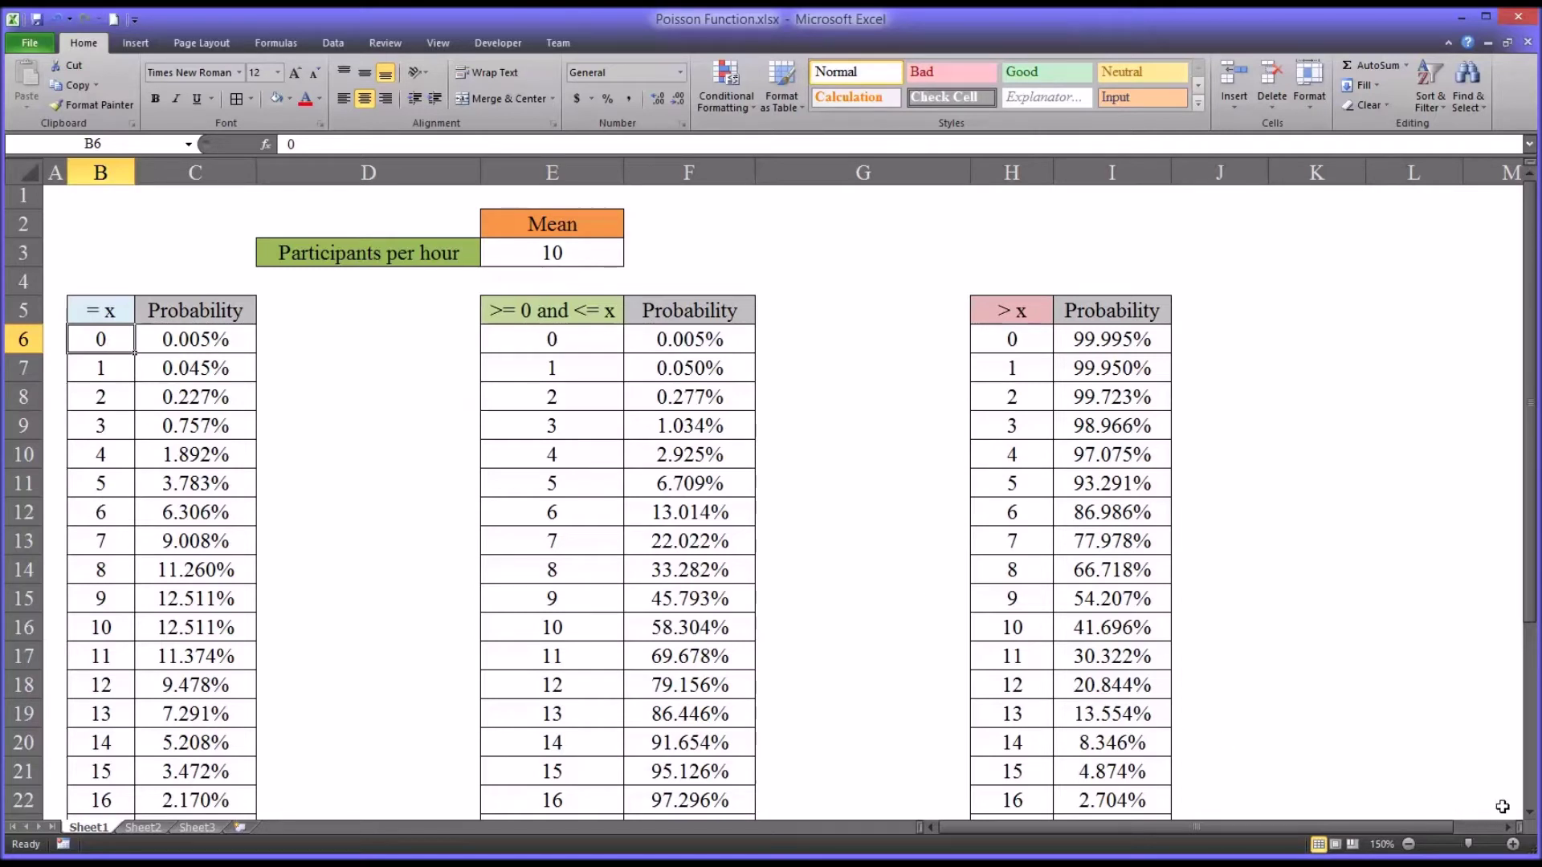
{"action": "left_click", "coordinate": [1530, 811]}
{"action": "left_click", "coordinate": [1530, 812]}
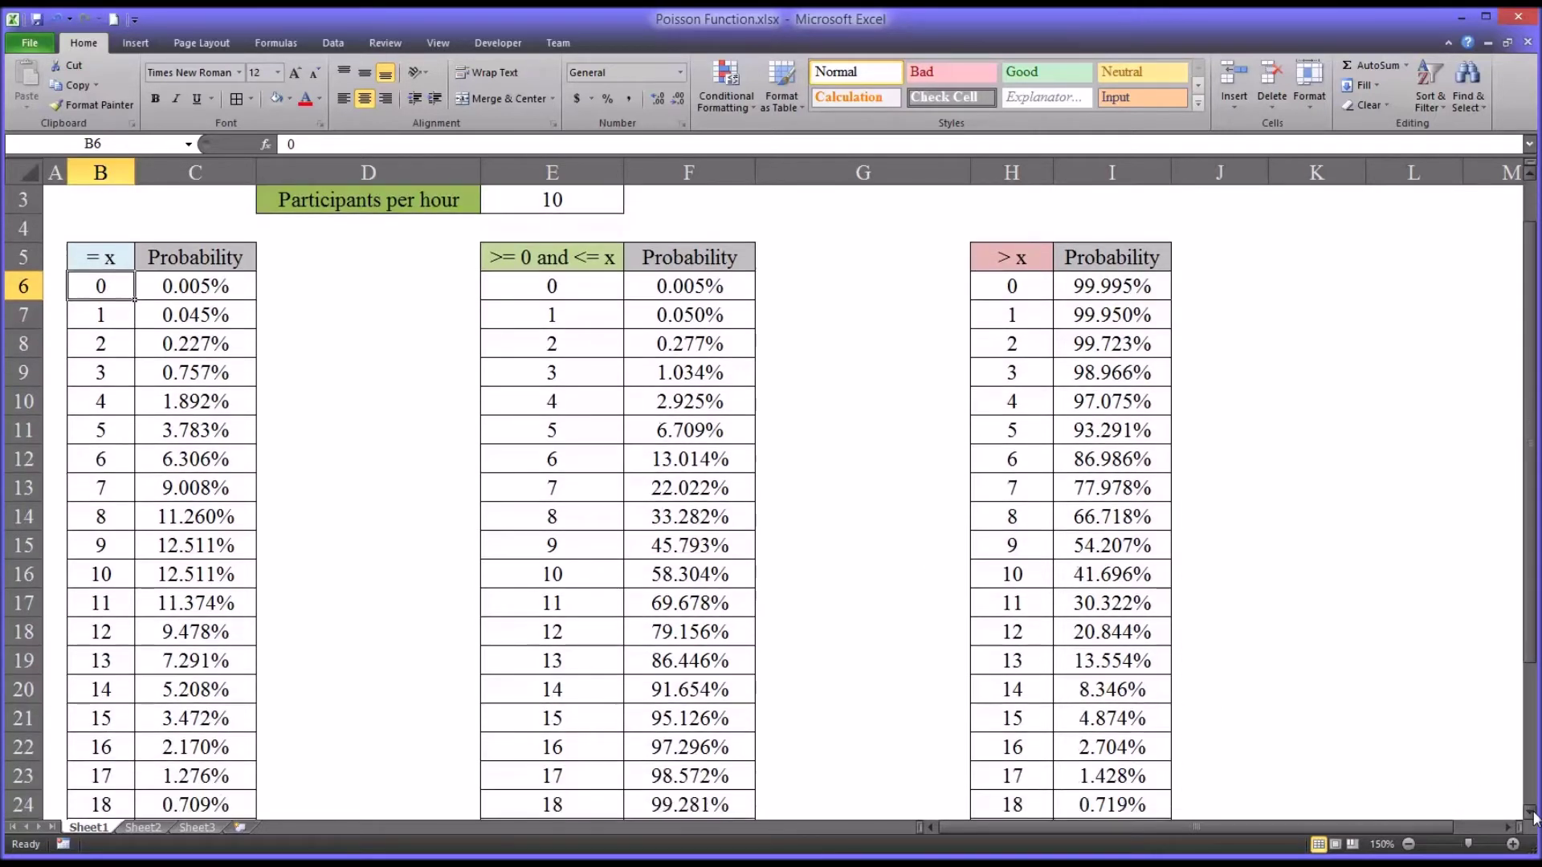
{"action": "left_click", "coordinate": [1530, 812]}
{"action": "left_click", "coordinate": [1530, 812]}
{"action": "left_click", "coordinate": [1530, 811]}
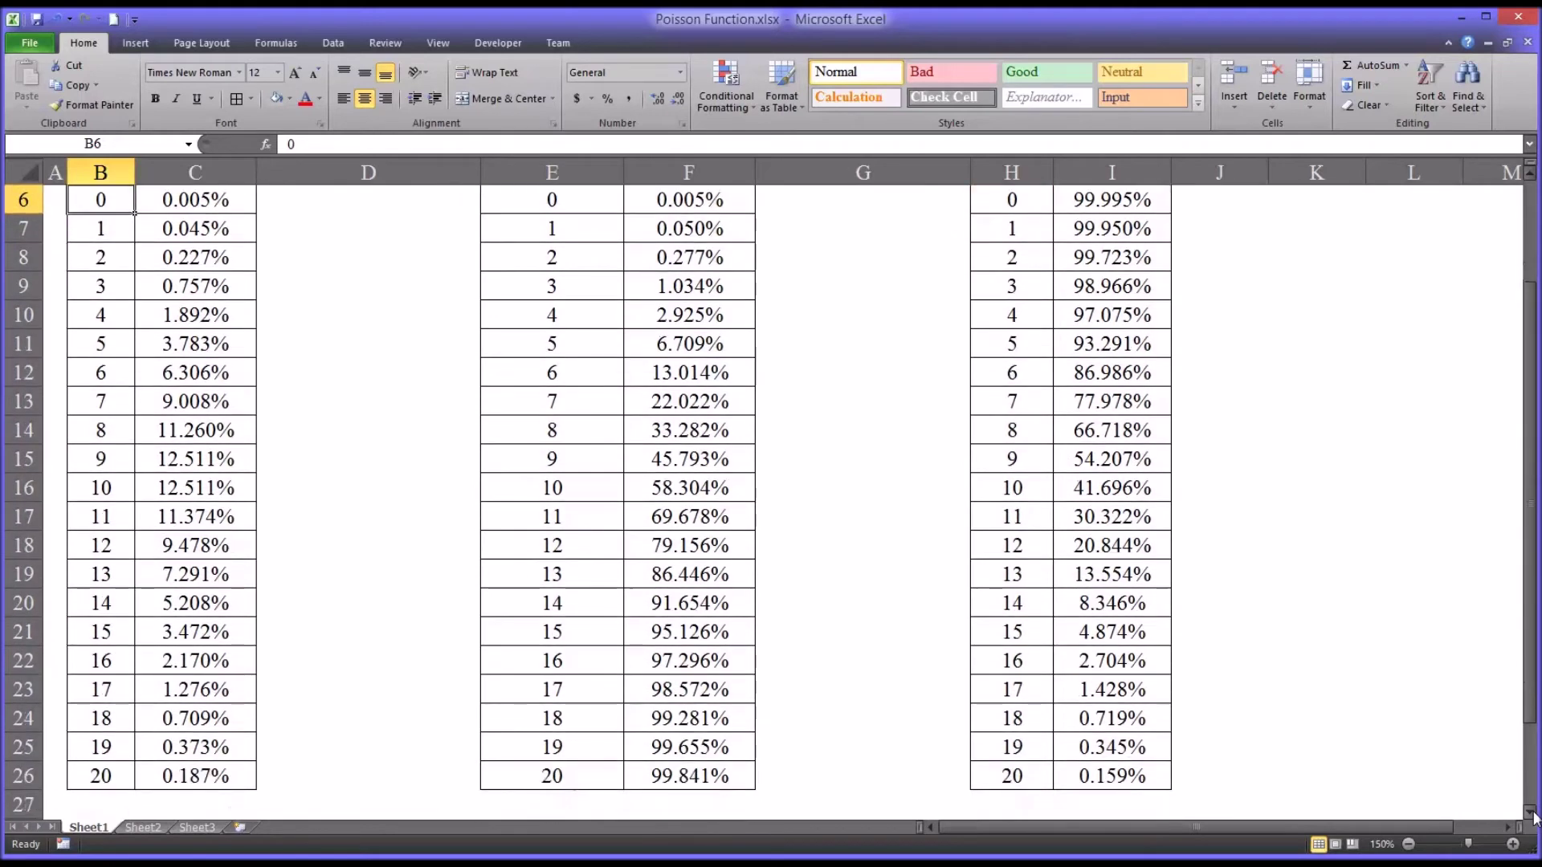
{"action": "left_click", "coordinate": [1529, 811]}
{"action": "left_click", "coordinate": [1529, 811]}
{"action": "left_click", "coordinate": [1529, 812]}
{"action": "left_click", "coordinate": [1529, 811]}
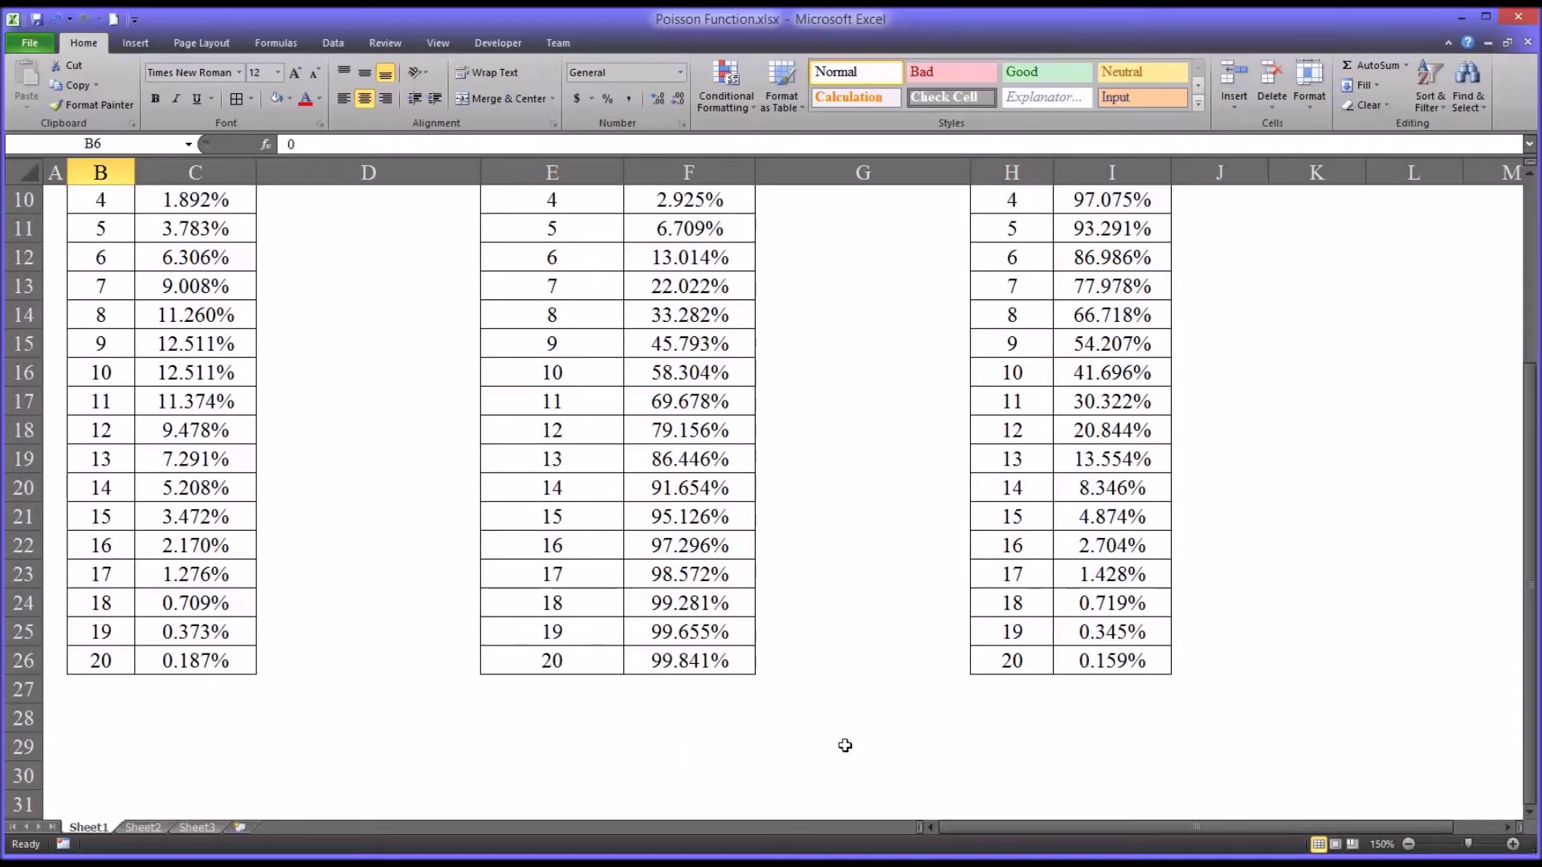
{"action": "left_click", "coordinate": [1527, 813]}
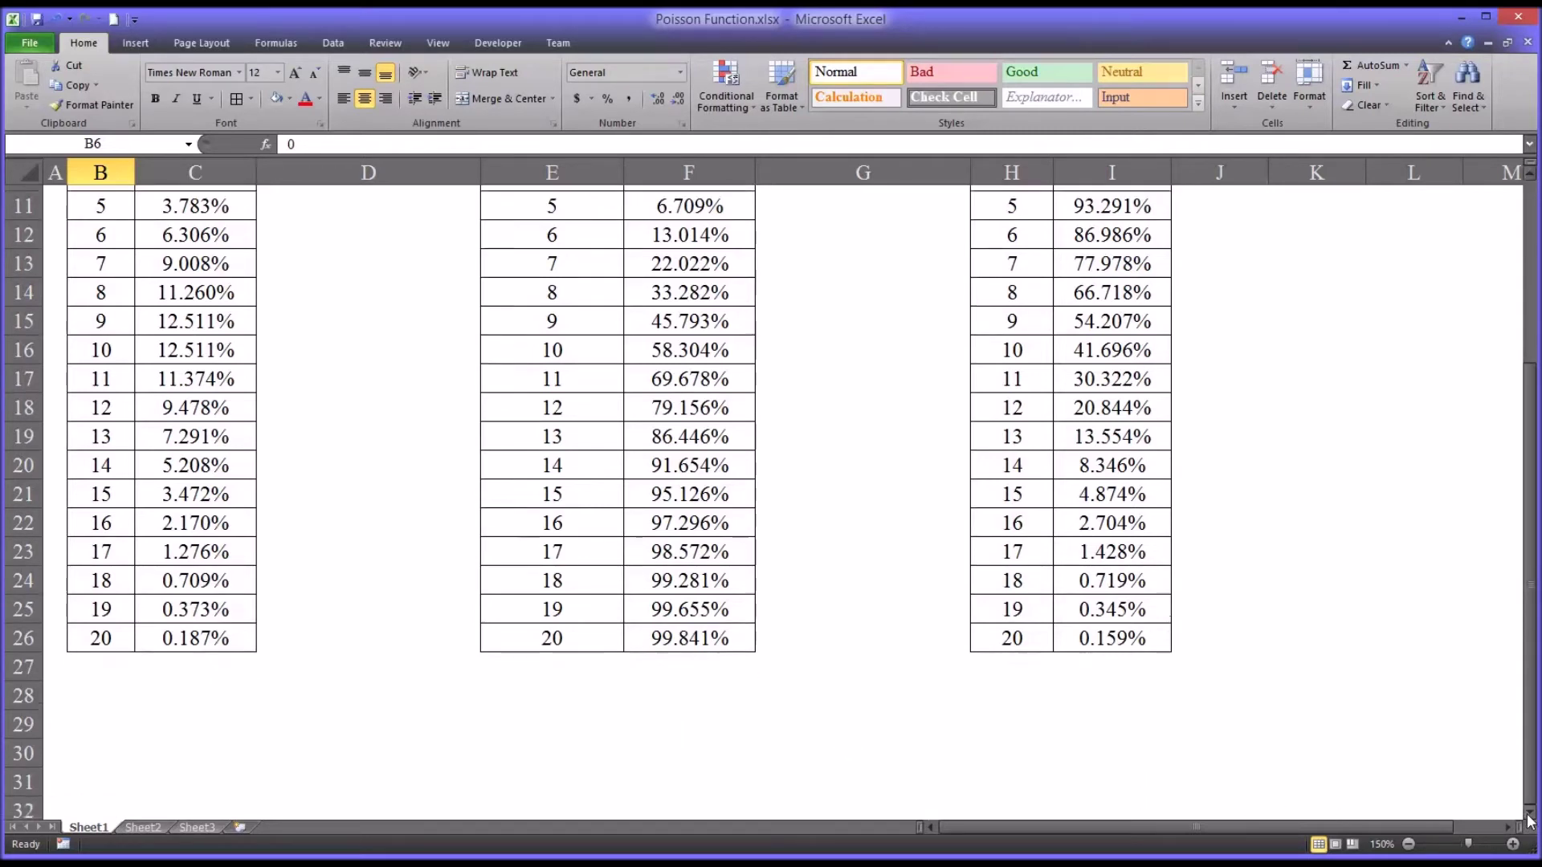
{"action": "left_click", "coordinate": [1527, 813]}
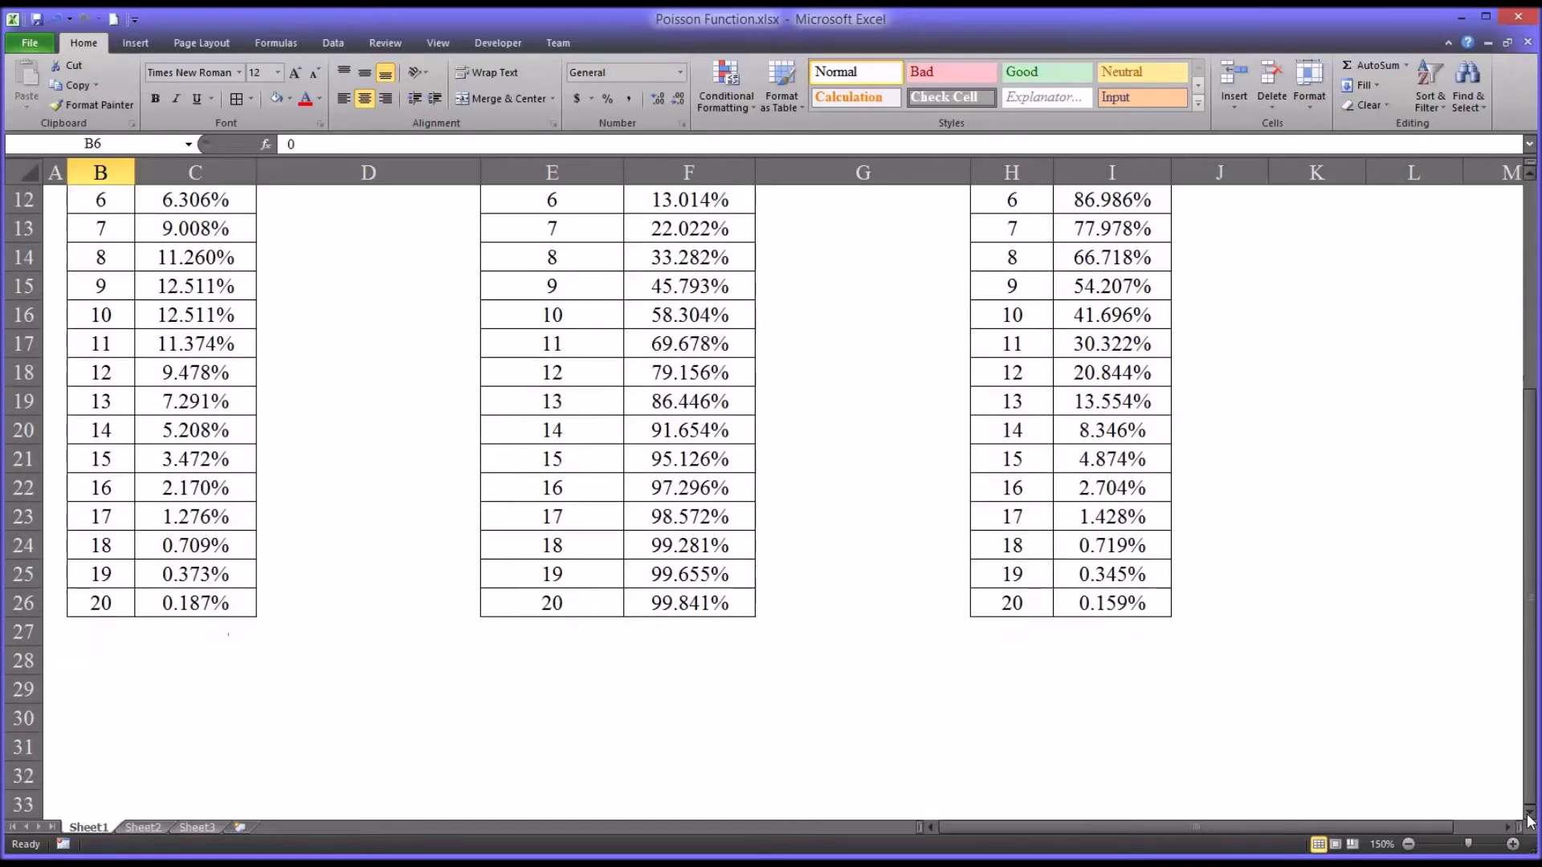
{"action": "left_click", "coordinate": [92, 603]}
{"action": "left_click", "coordinate": [163, 607]}
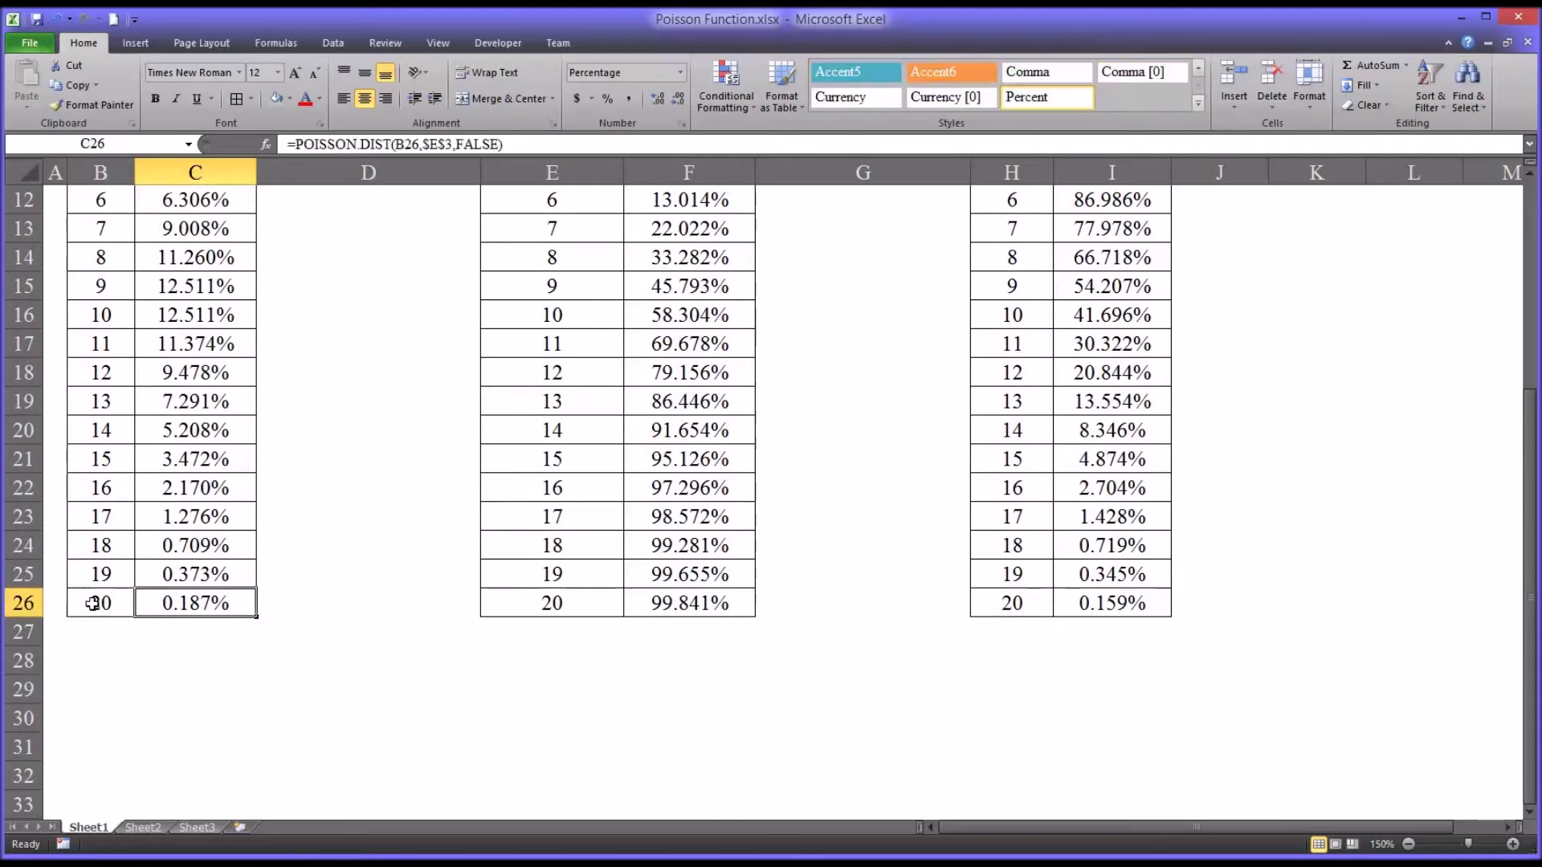
{"action": "left_click", "coordinate": [96, 604]}
{"action": "left_click", "coordinate": [150, 608]}
{"action": "left_click_drag", "start_coordinate": [123, 606], "coordinate": [155, 609]}
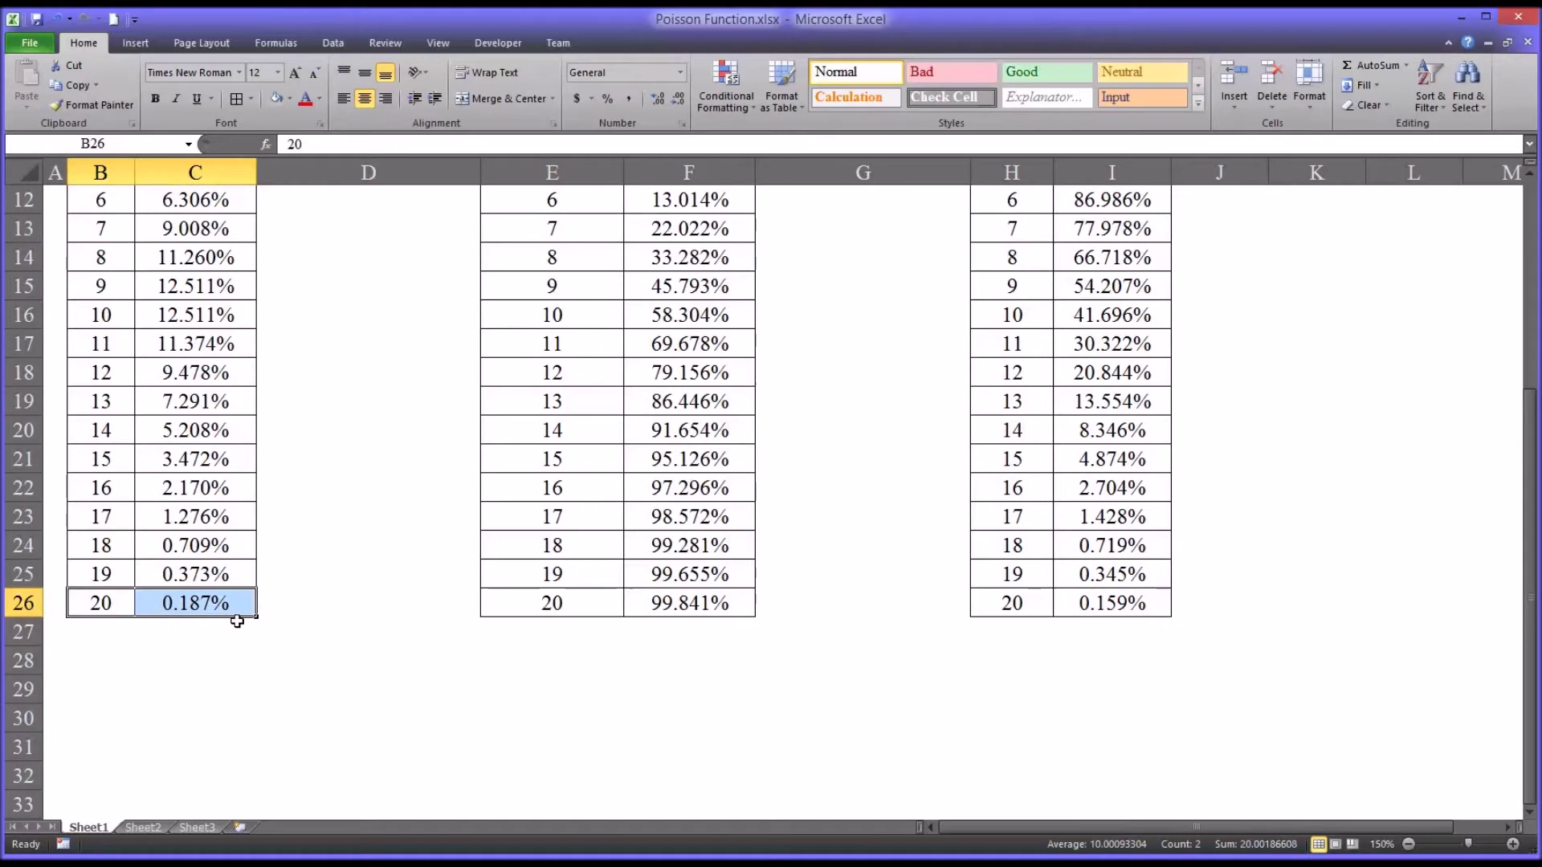
{"action": "left_click_drag", "start_coordinate": [257, 620], "coordinate": [225, 748]}
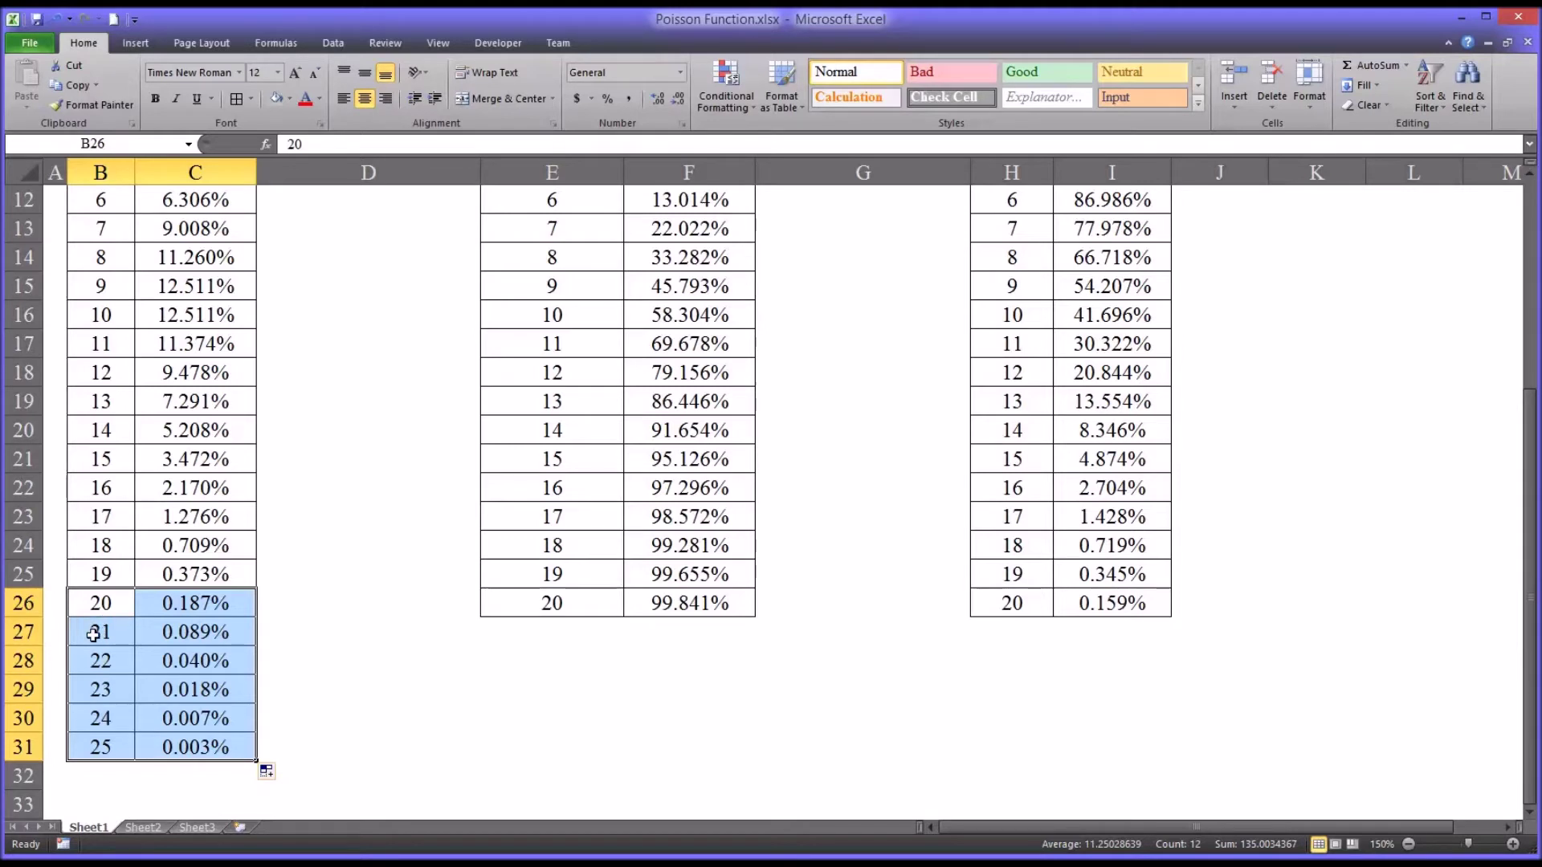
{"action": "left_click_drag", "start_coordinate": [93, 634], "coordinate": [240, 738]}
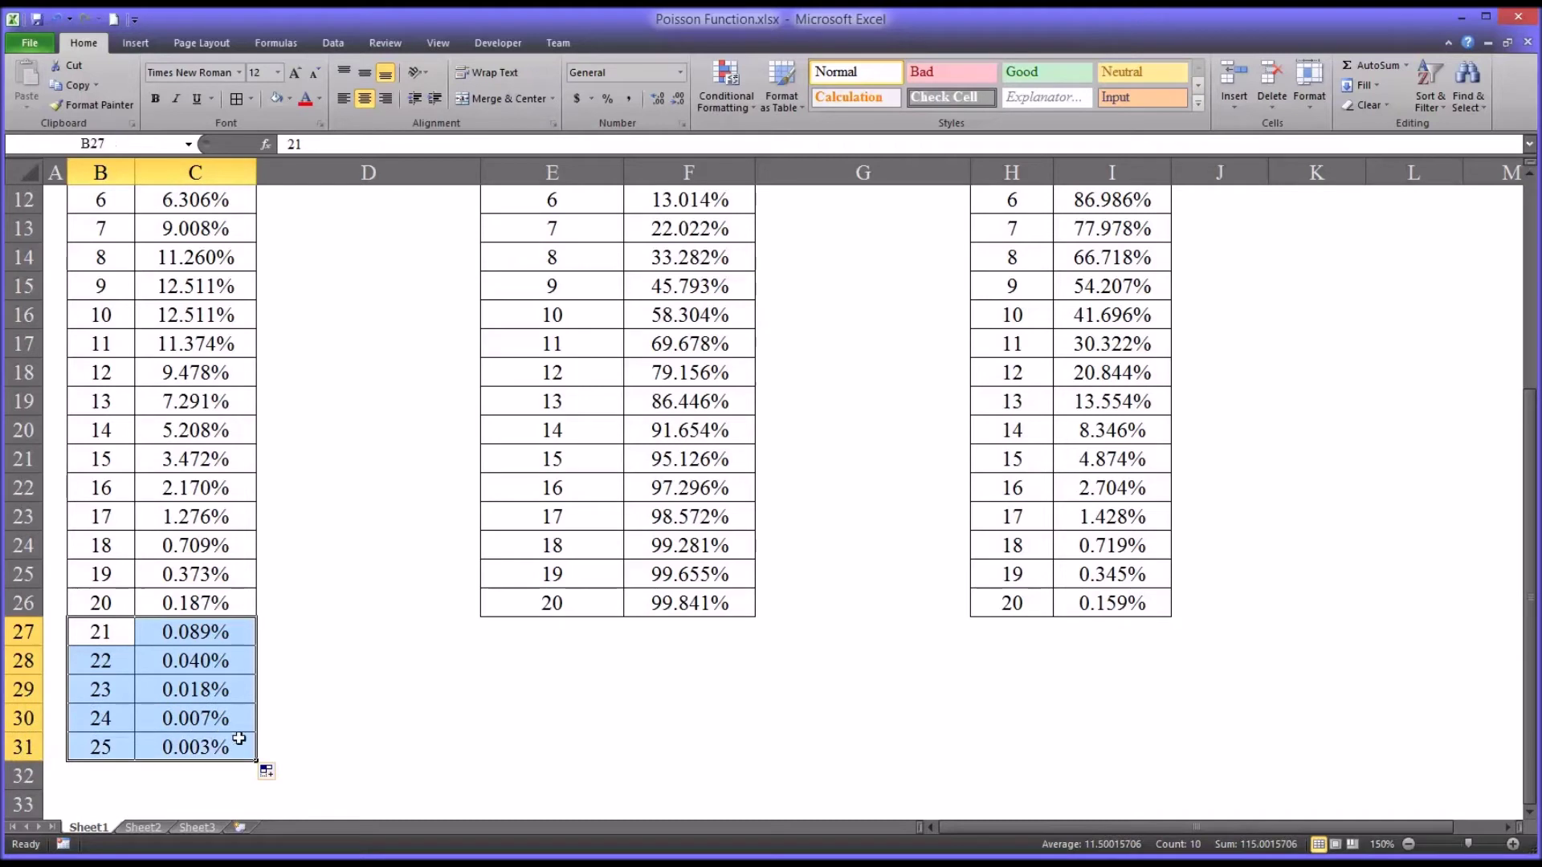
{"action": "key", "text": "ctrl+z"}
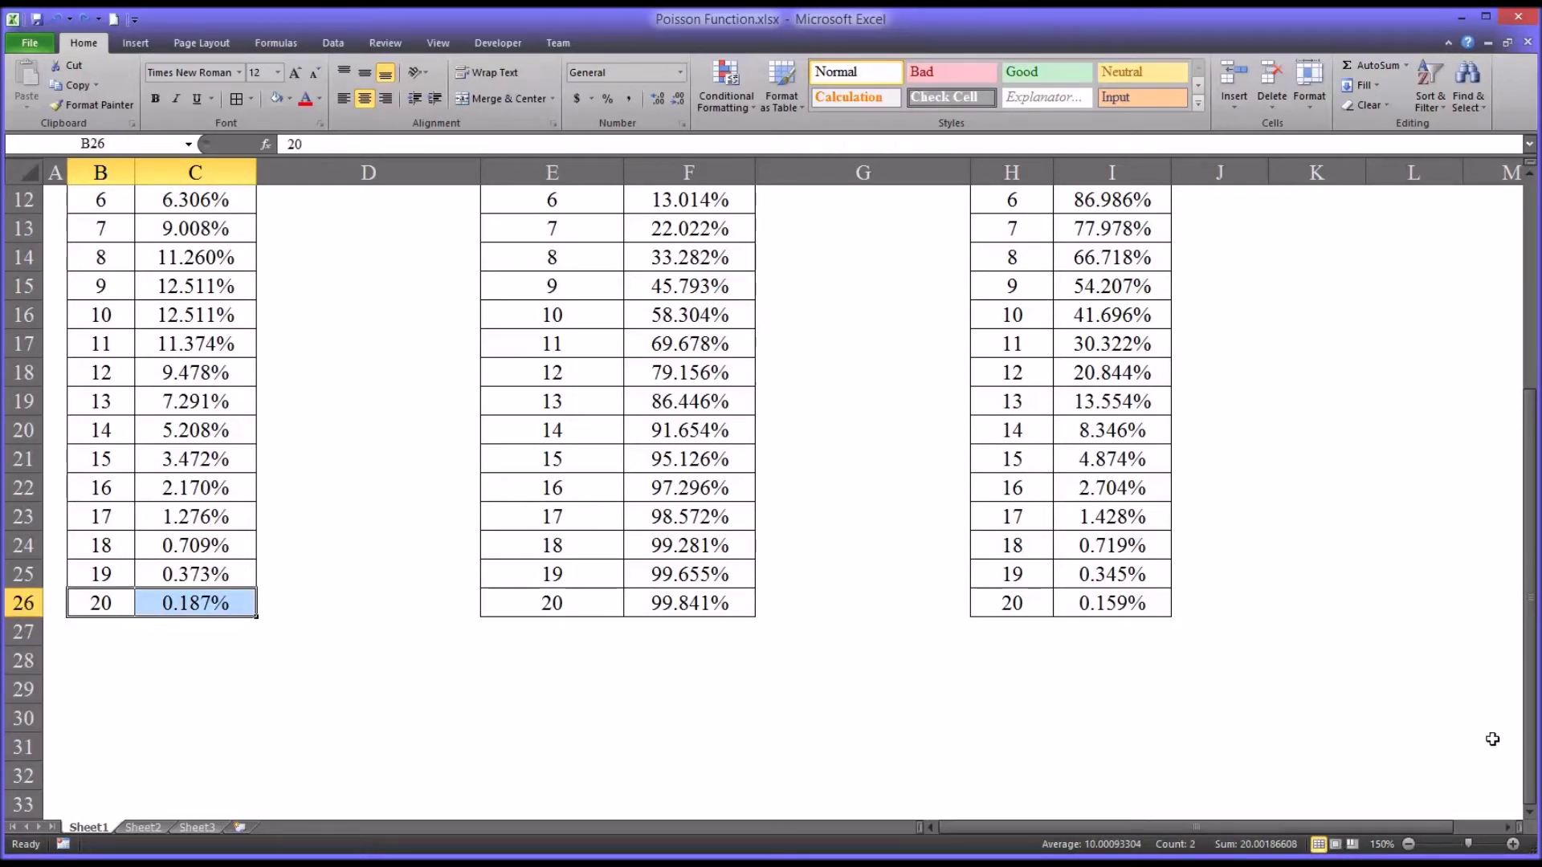
{"action": "left_click_drag", "start_coordinate": [1530, 771], "coordinate": [1530, 560]}
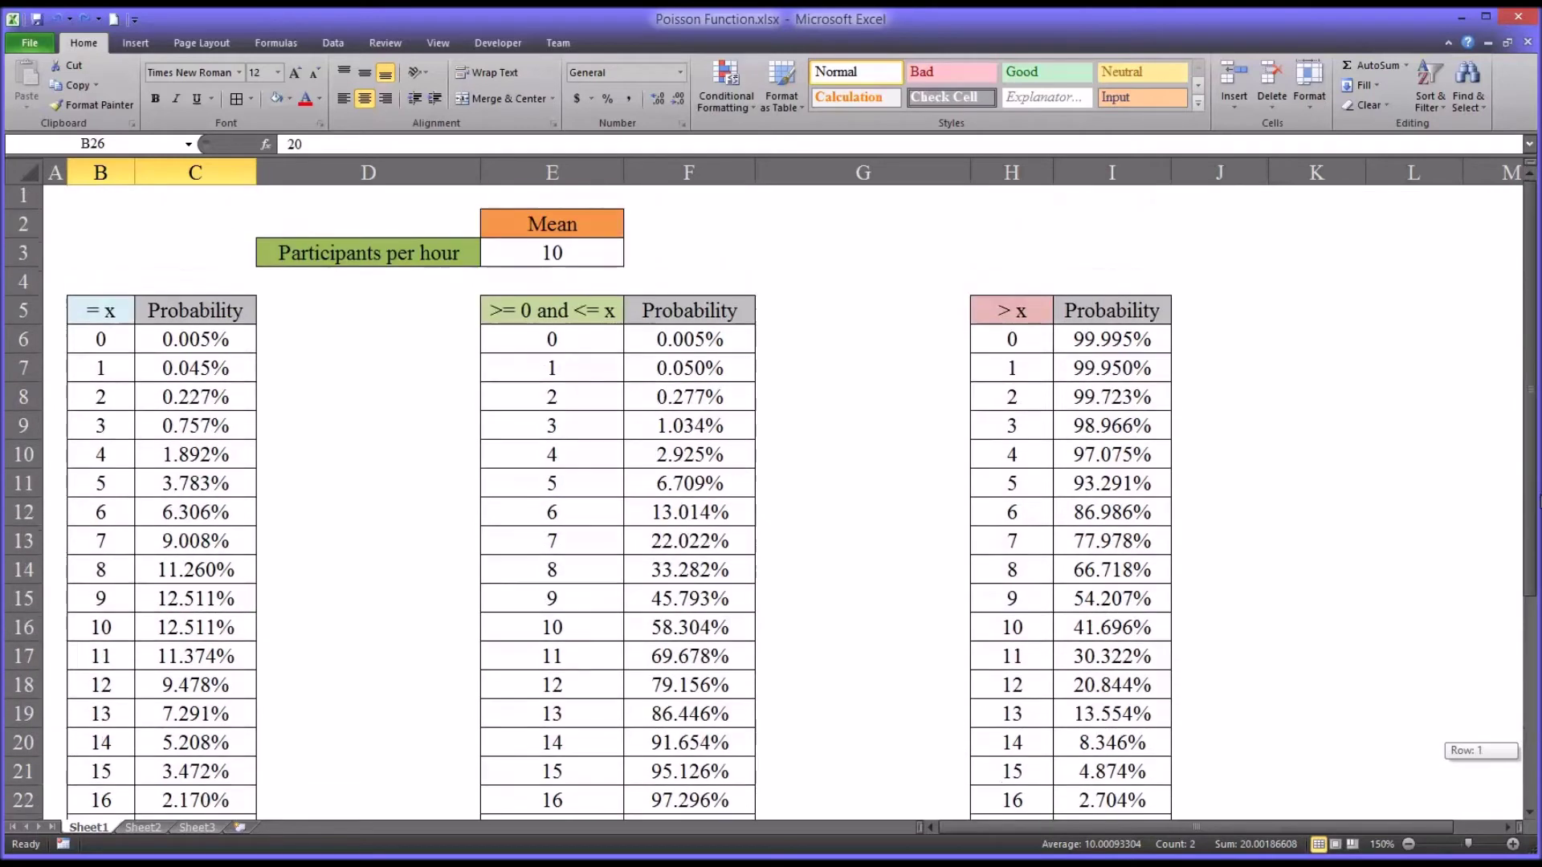
{"action": "left_click_drag", "start_coordinate": [1535, 496], "coordinate": [1535, 496]}
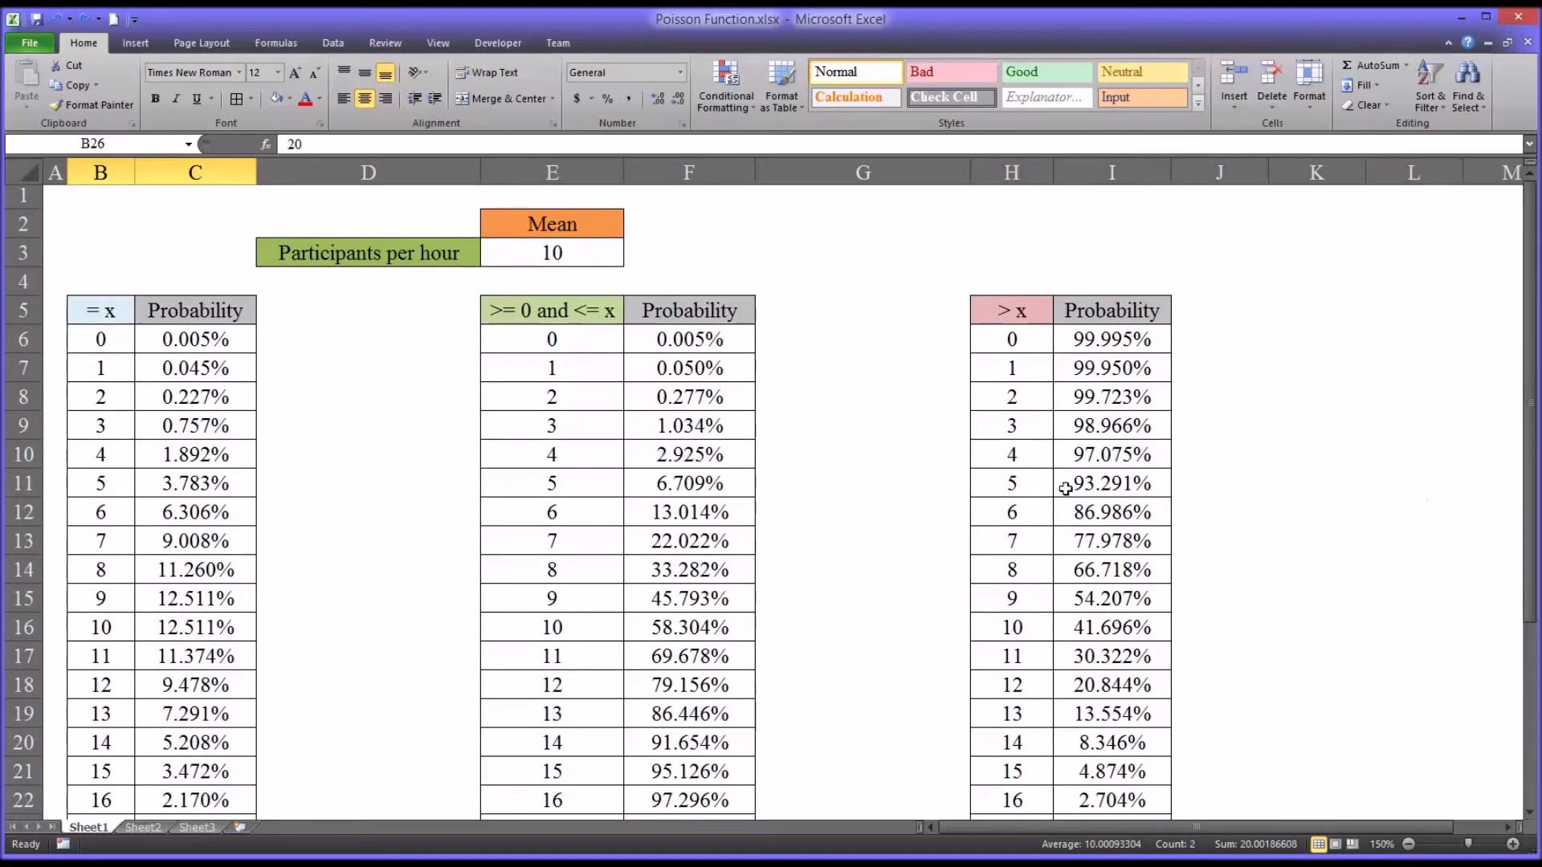
{"action": "left_click", "coordinate": [576, 313]}
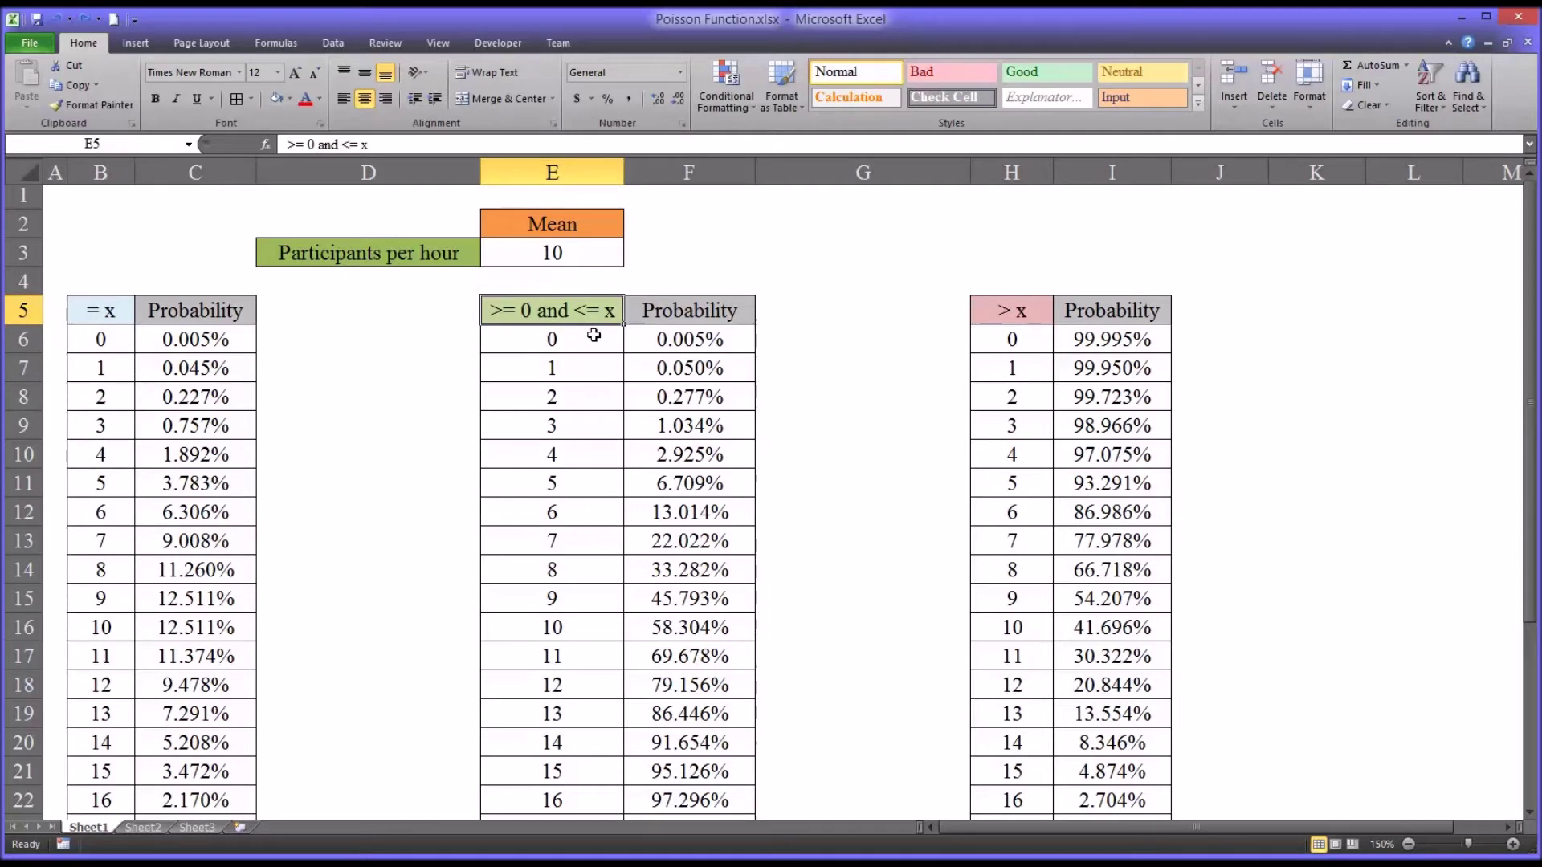
{"action": "left_click", "coordinate": [663, 321]}
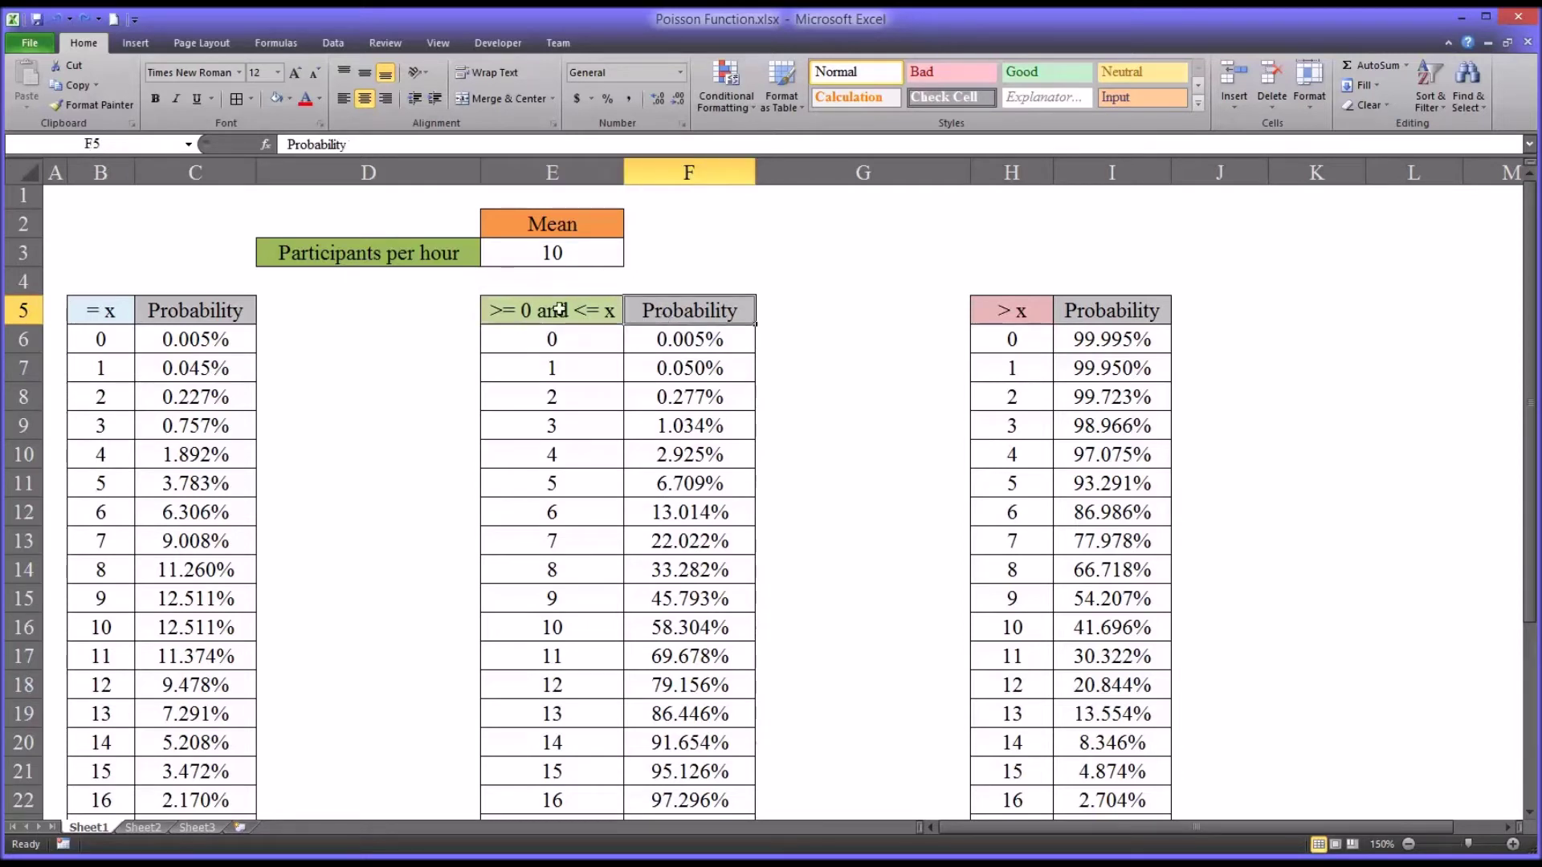
{"action": "left_click", "coordinate": [559, 310]}
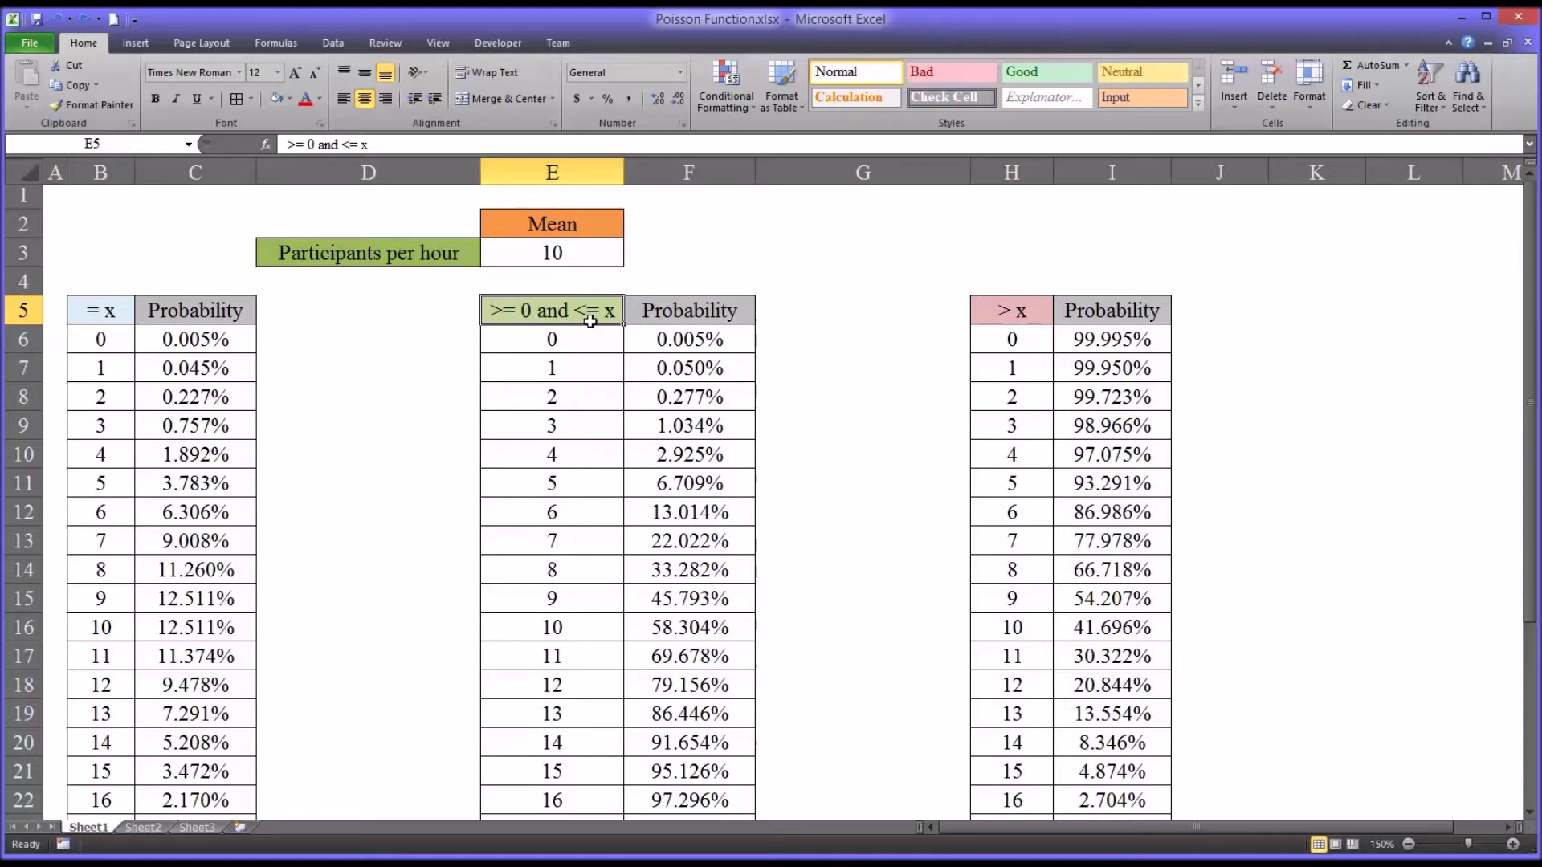
{"action": "left_click", "coordinate": [664, 346]}
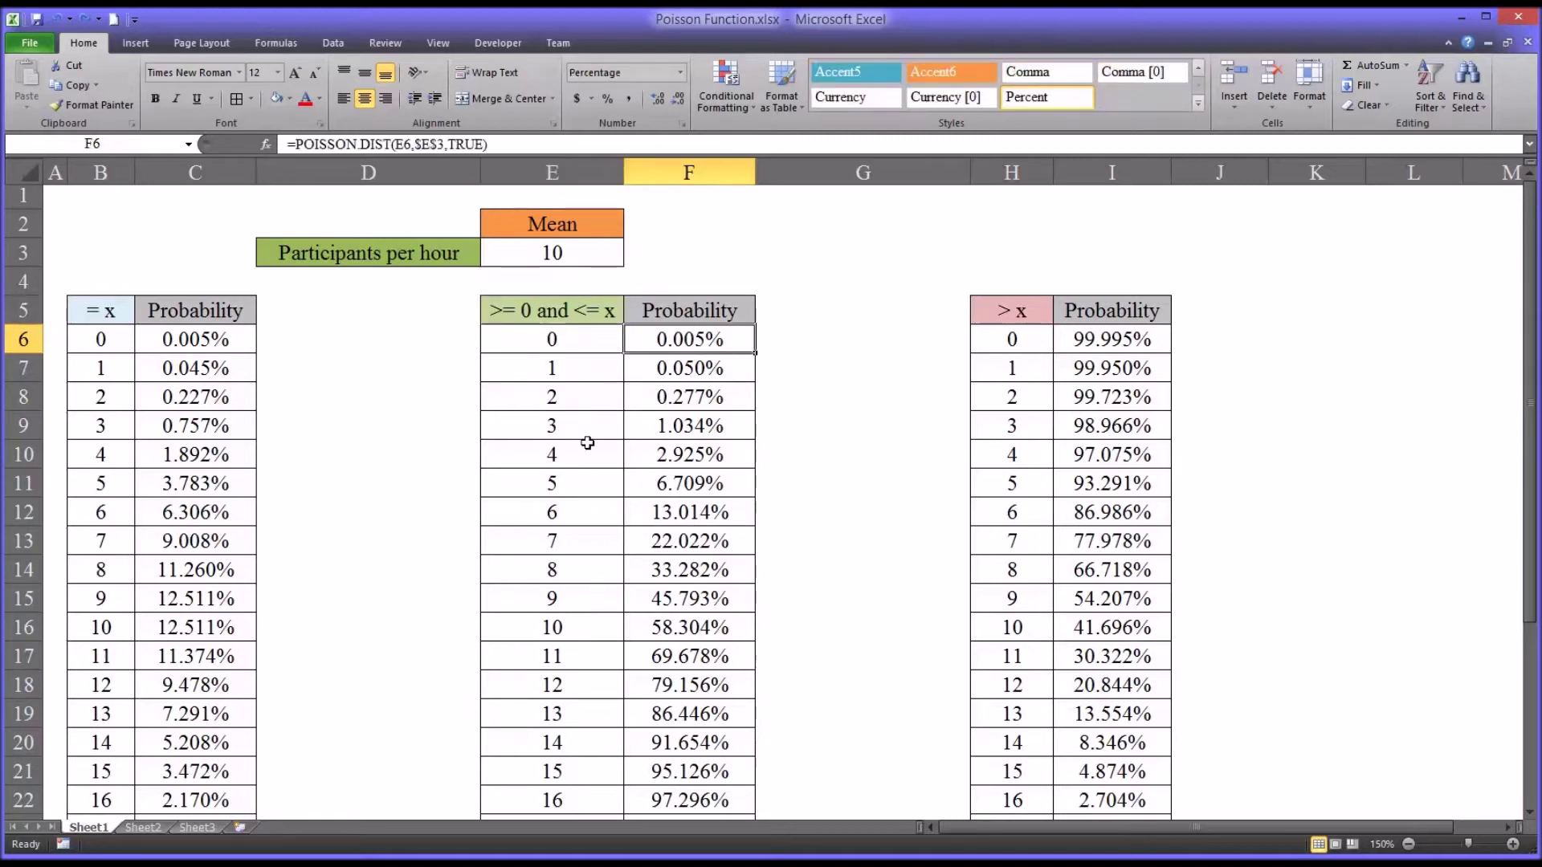
{"action": "left_click", "coordinate": [582, 489]}
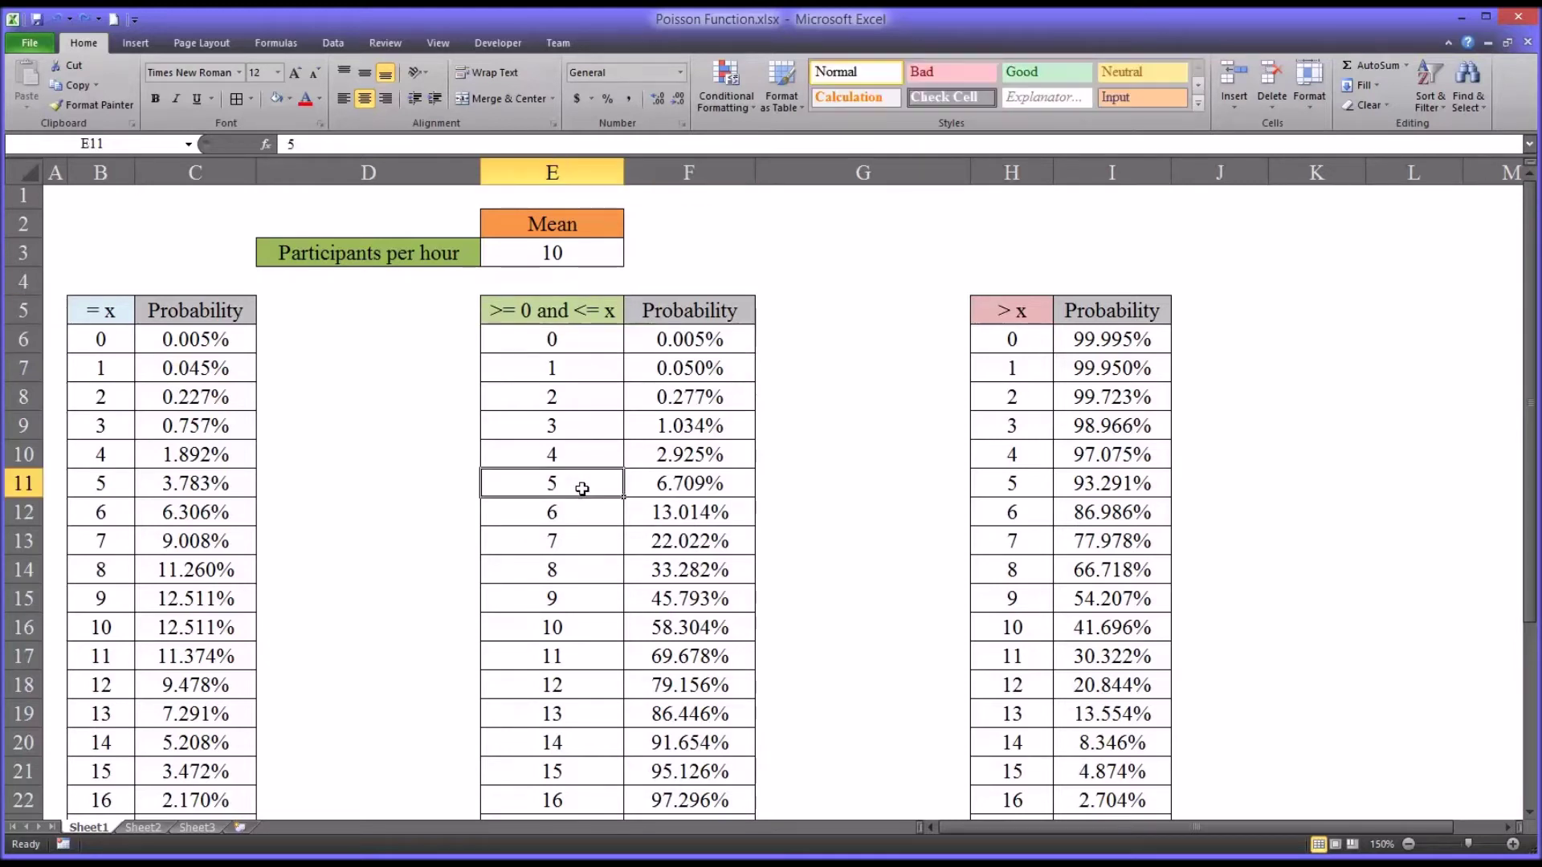
{"action": "left_click", "coordinate": [646, 490]}
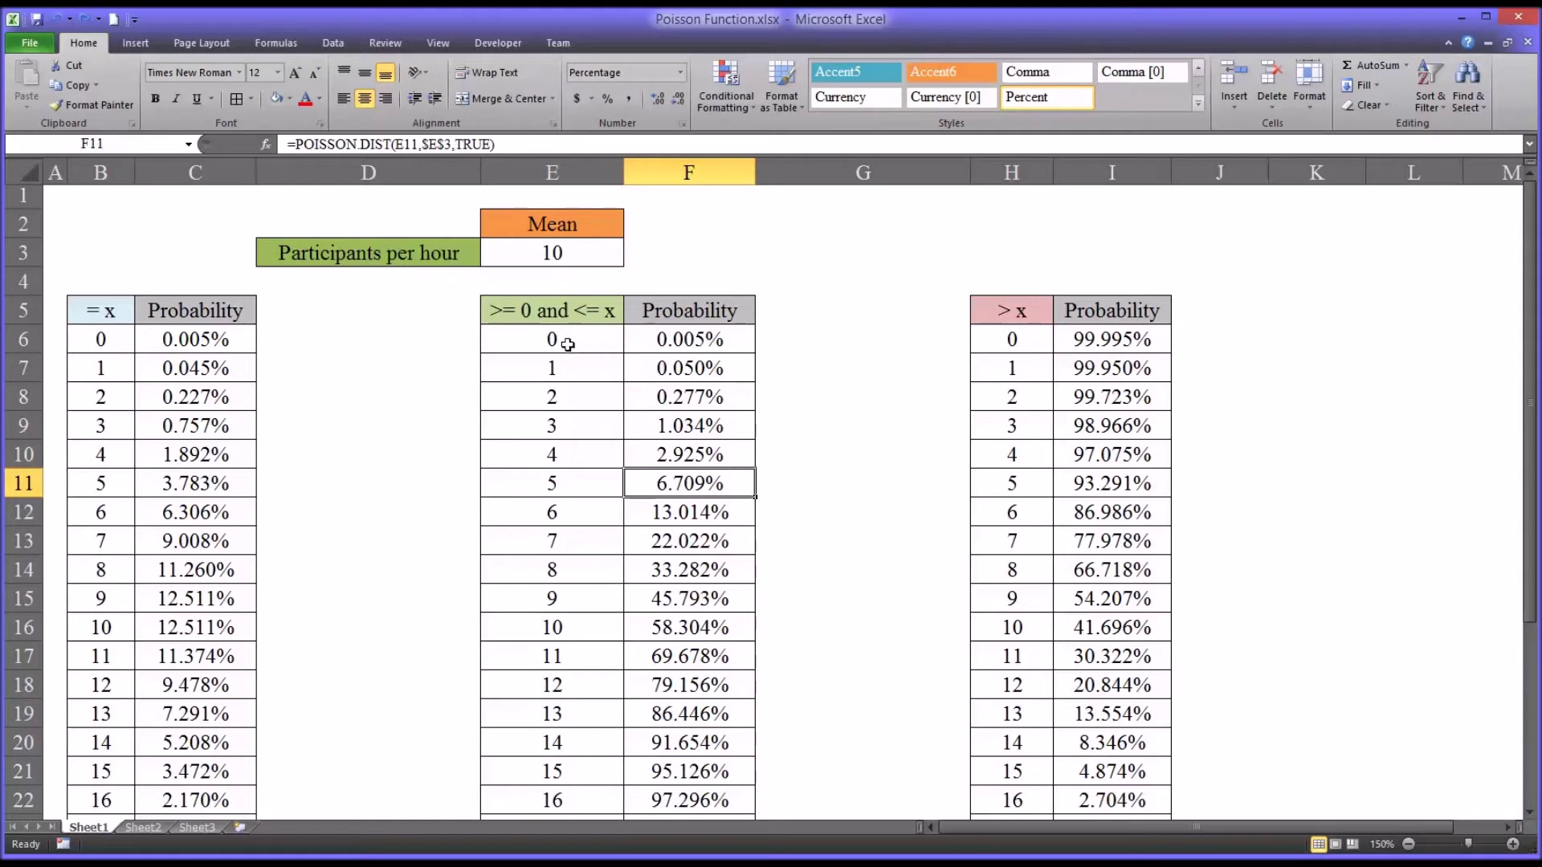
{"action": "left_click_drag", "start_coordinate": [567, 344], "coordinate": [571, 484]}
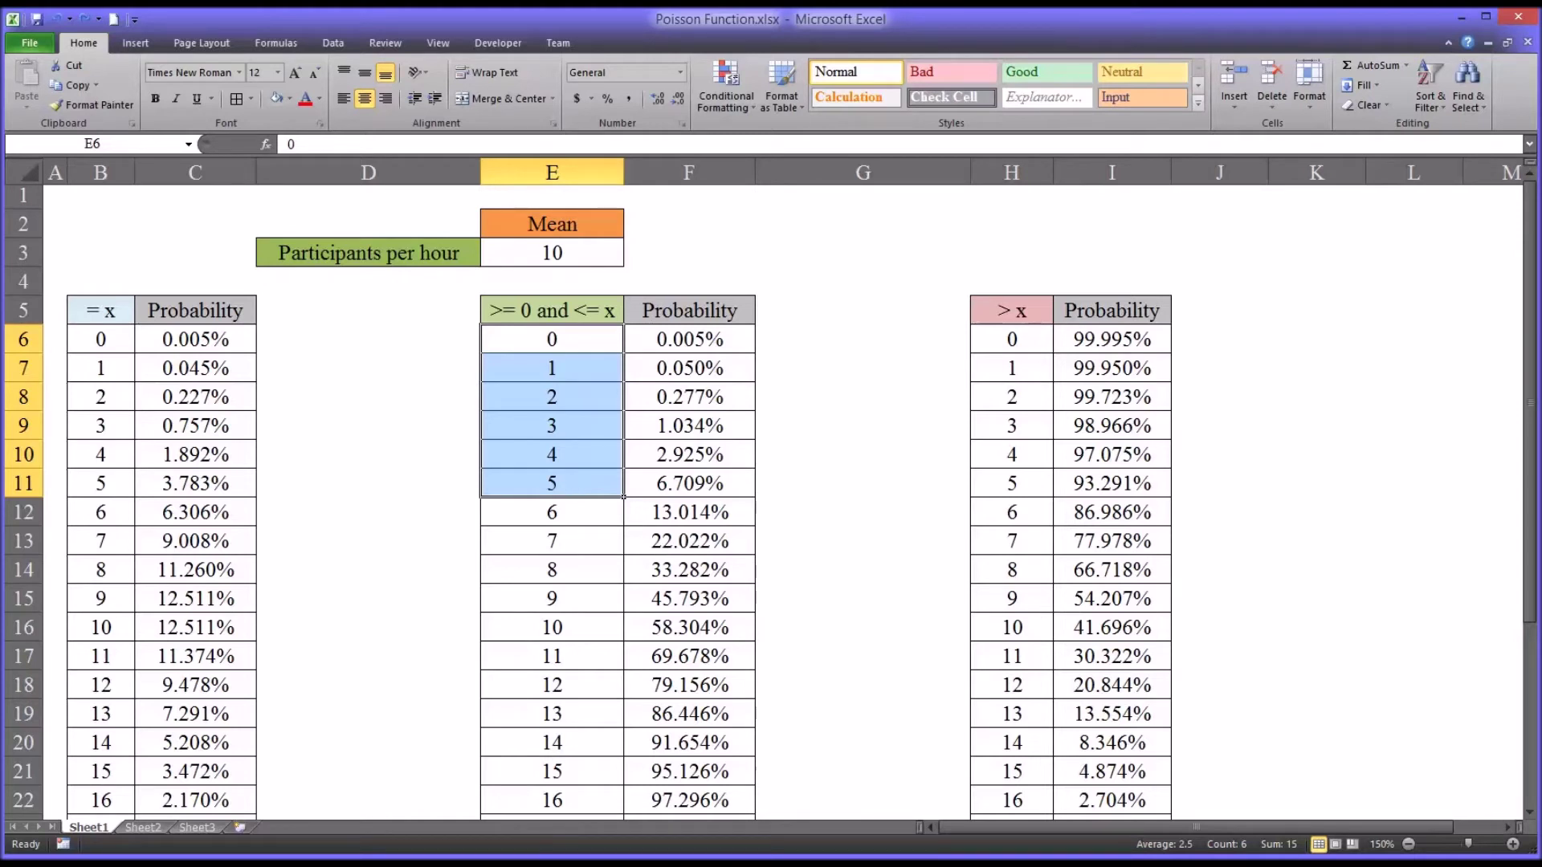
{"action": "left_click", "coordinate": [787, 347]}
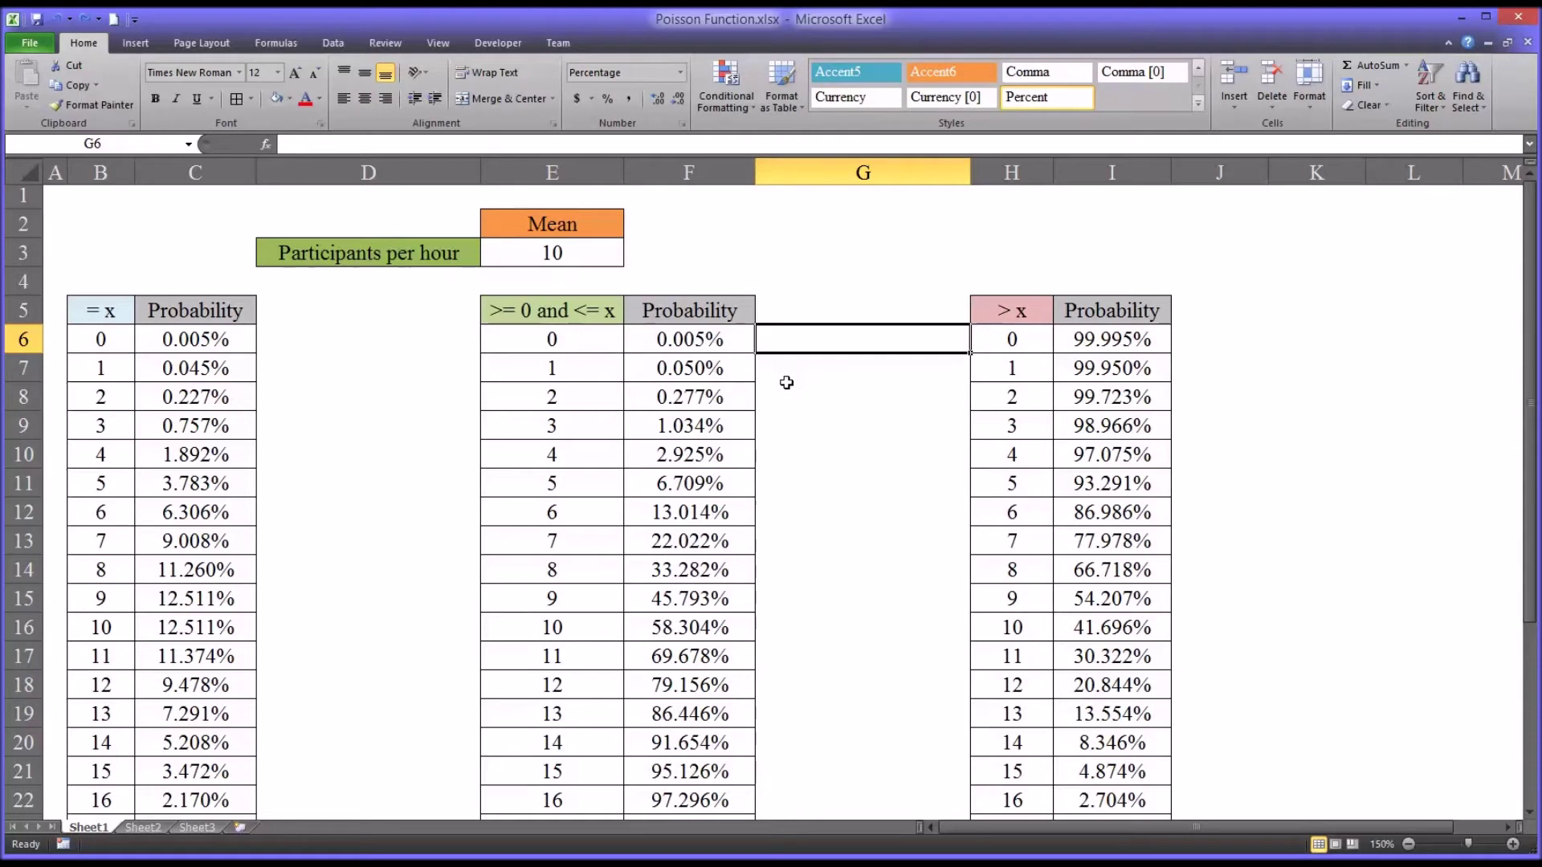
Enter the practice cumulative formula =POISSON.DIST(E6,$E$3,TRUE) in G6.
{"action": "type", "text": "="}
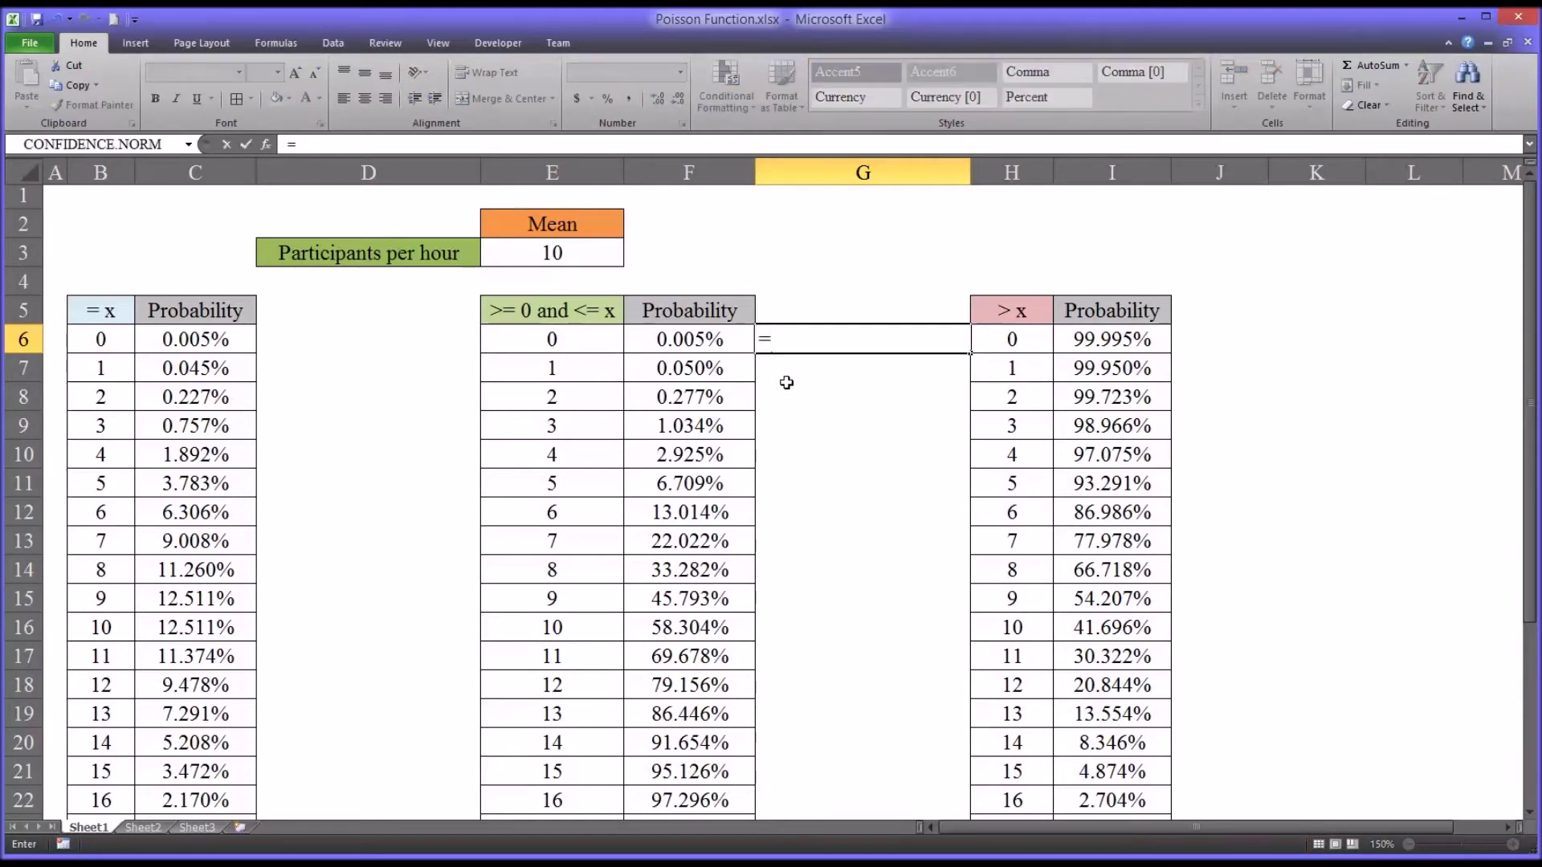
{"action": "type", "text": "poi"}
{"action": "key", "text": "Tab"}
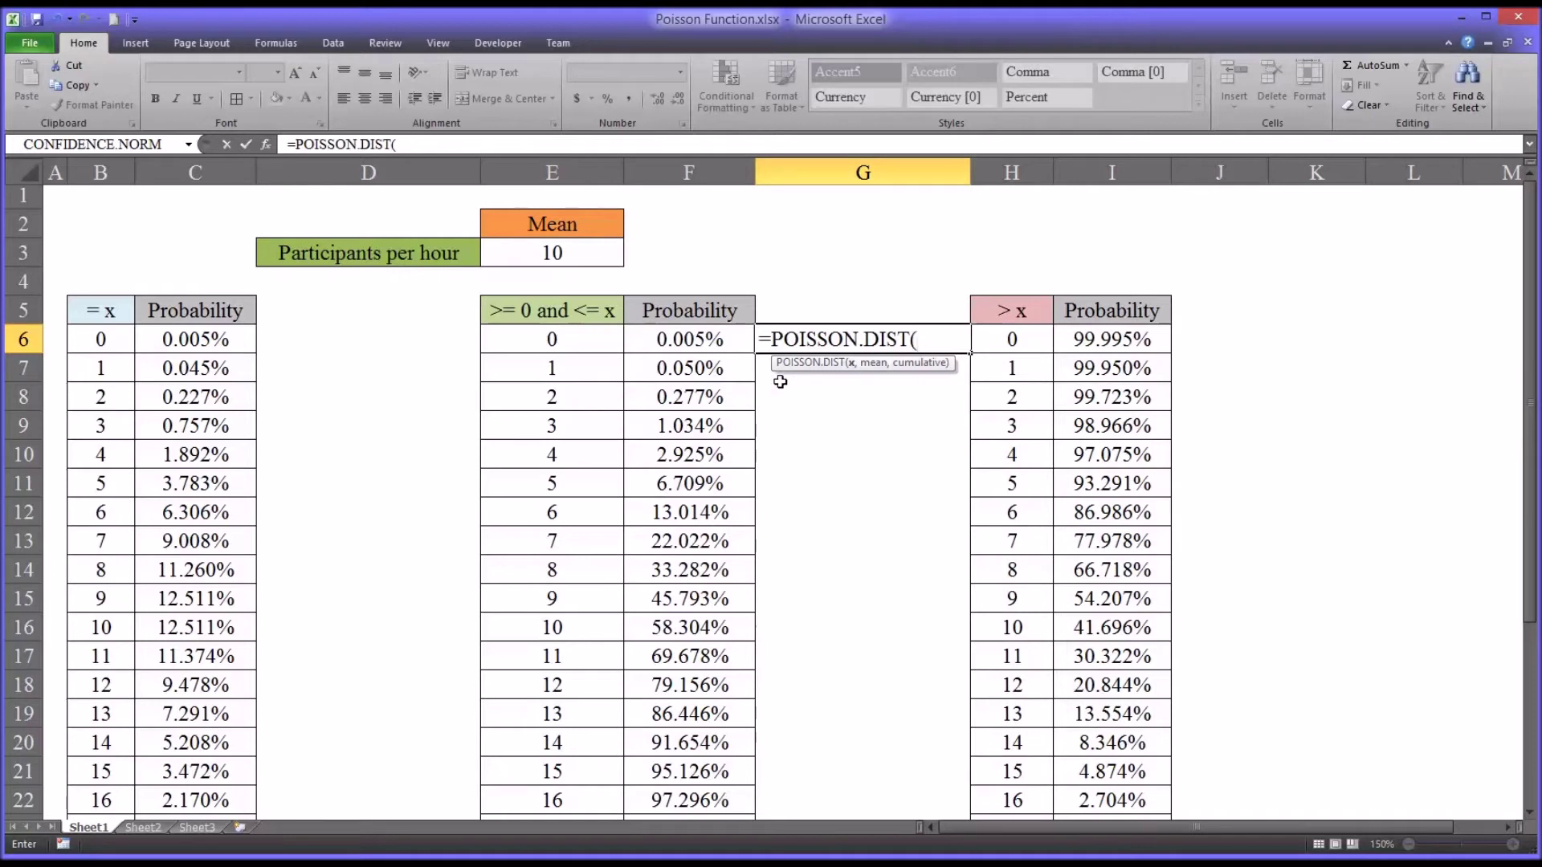
{"action": "left_click", "coordinate": [608, 348]}
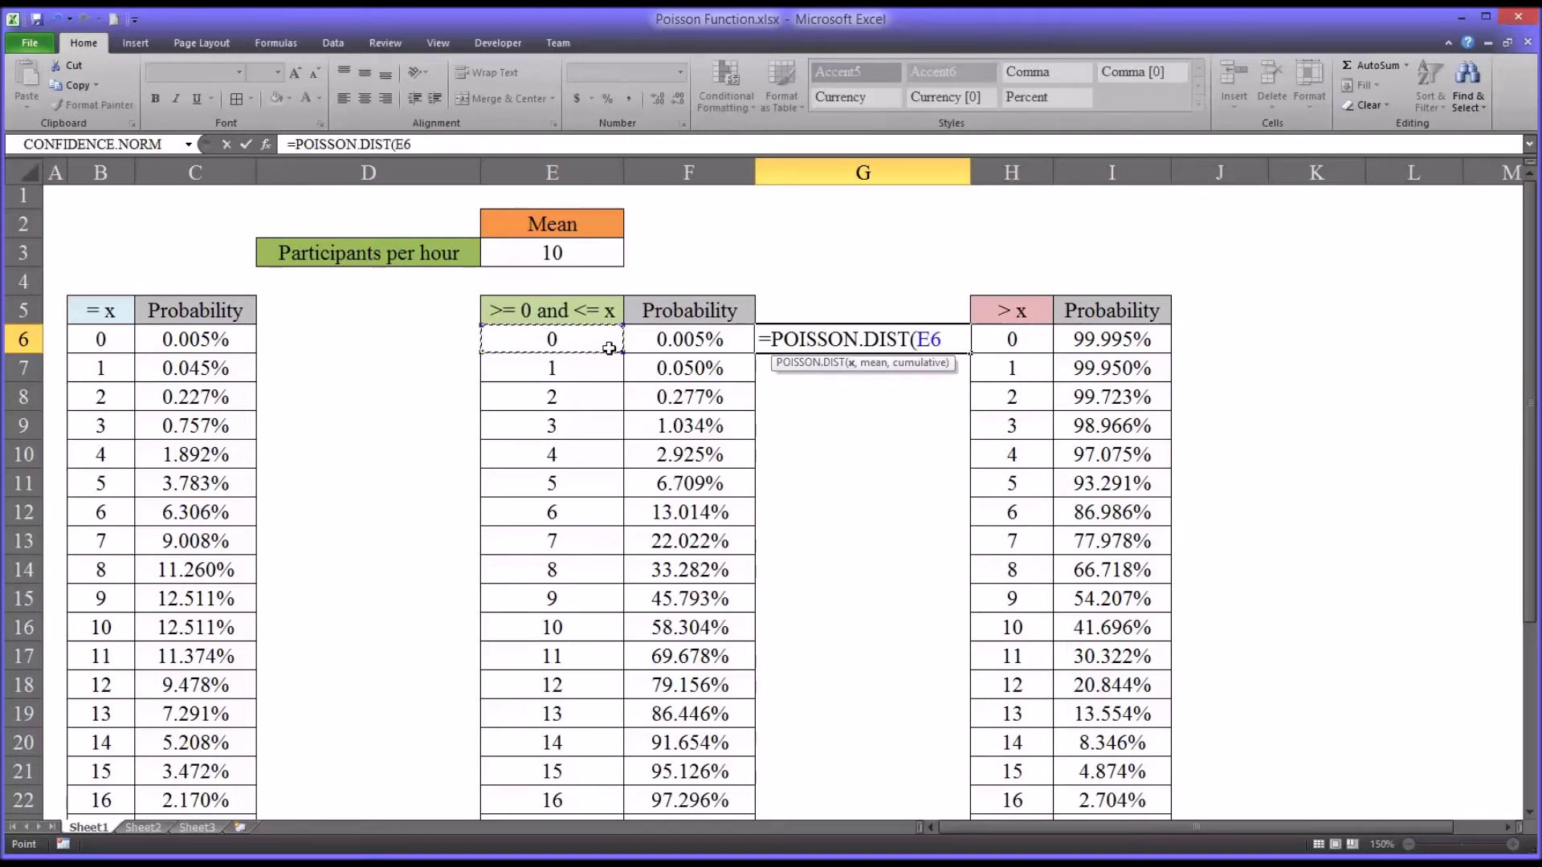
{"action": "type", "text": ","}
{"action": "left_click", "coordinate": [566, 258]}
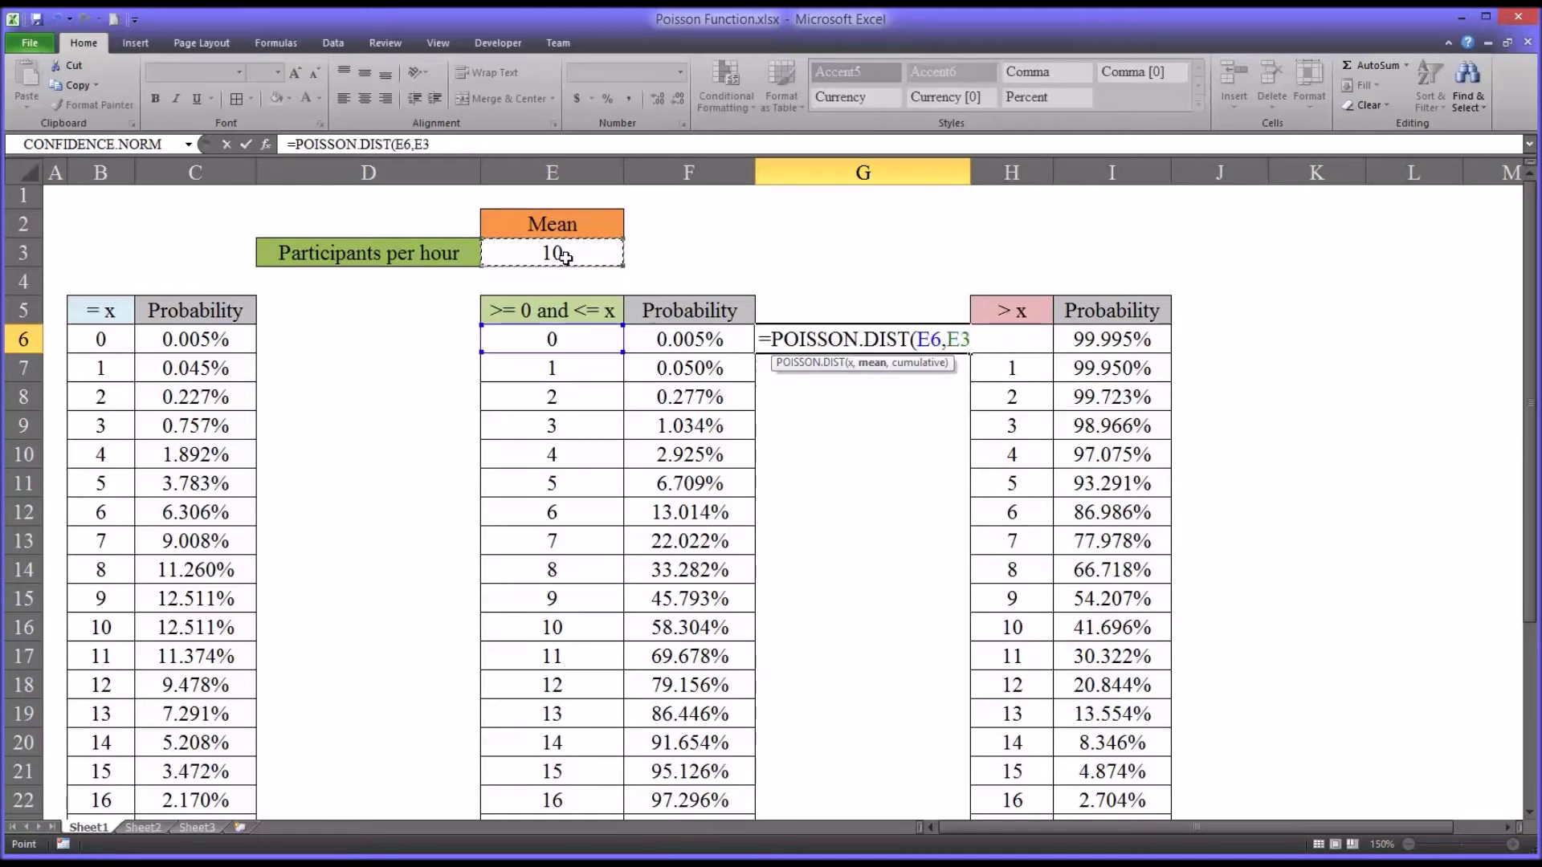
{"action": "key", "text": "F4"}
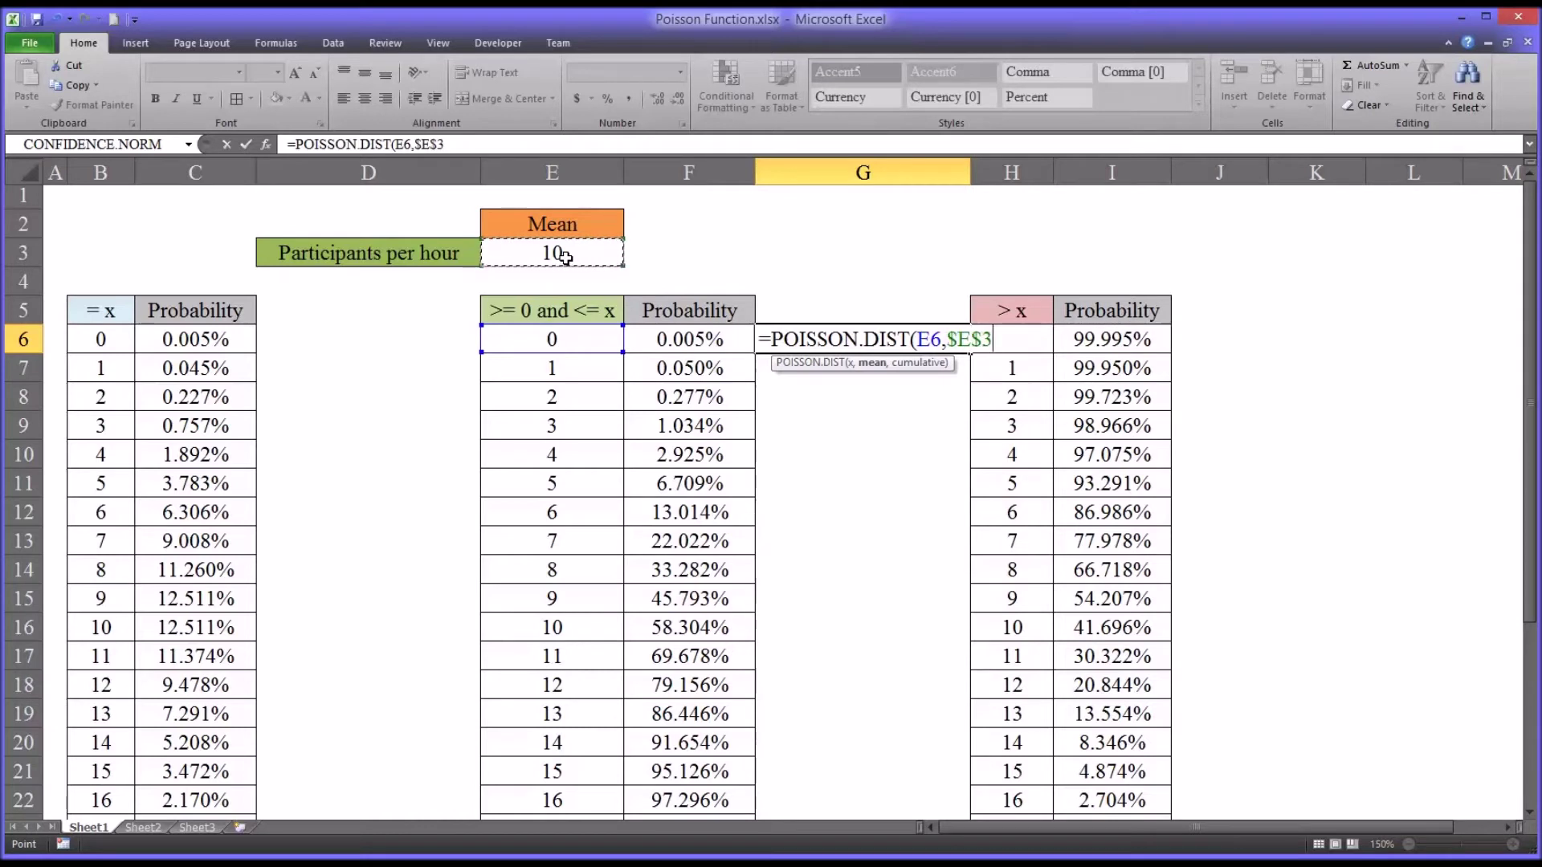
{"action": "type", "text": ","}
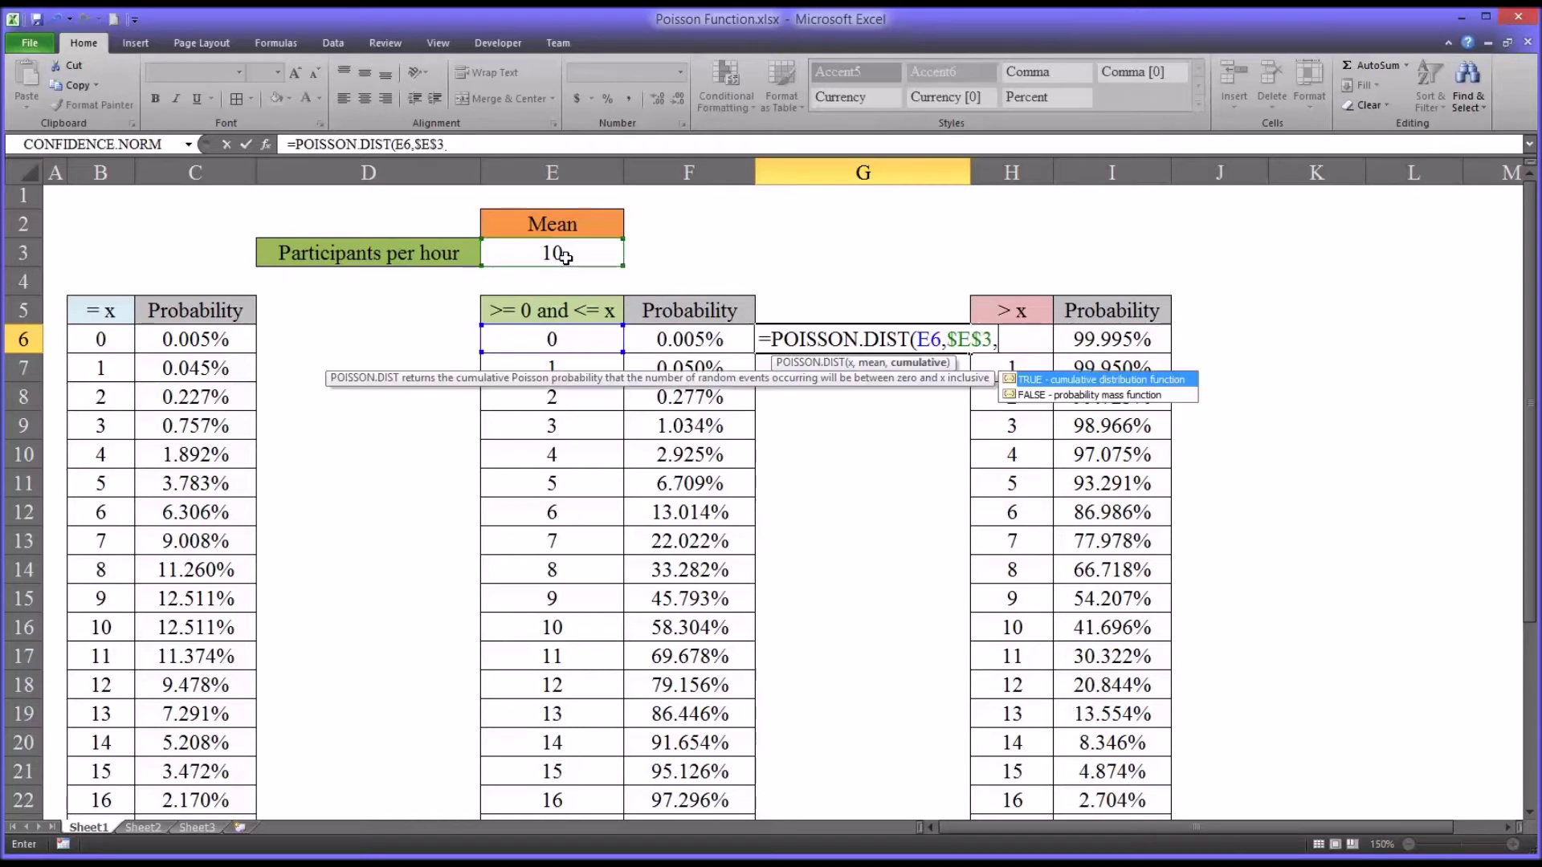
{"action": "double_click", "coordinate": [1034, 380]}
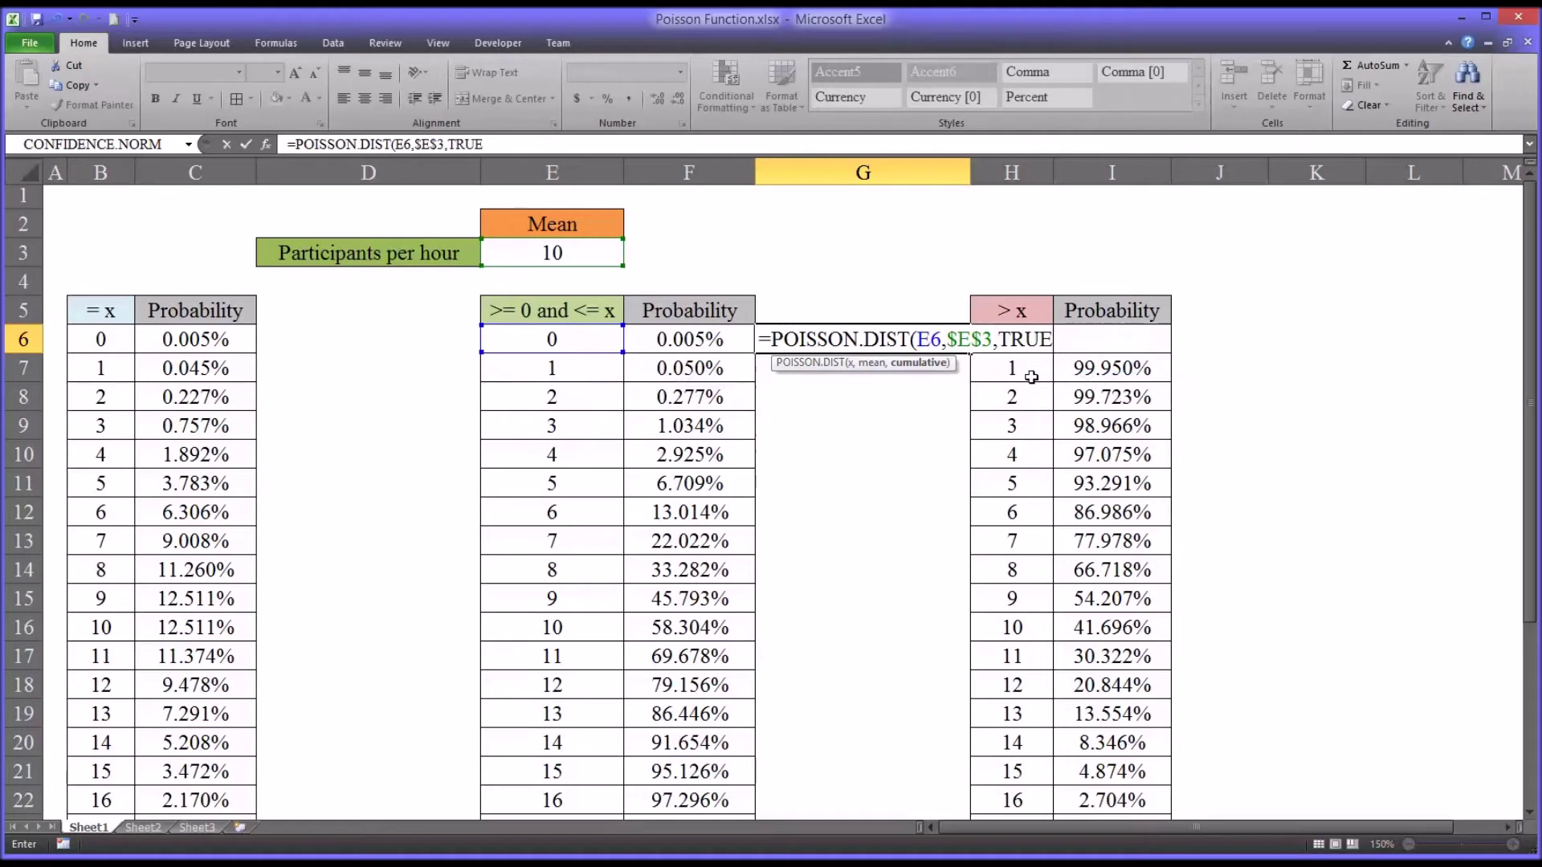
{"action": "key", "text": "Return"}
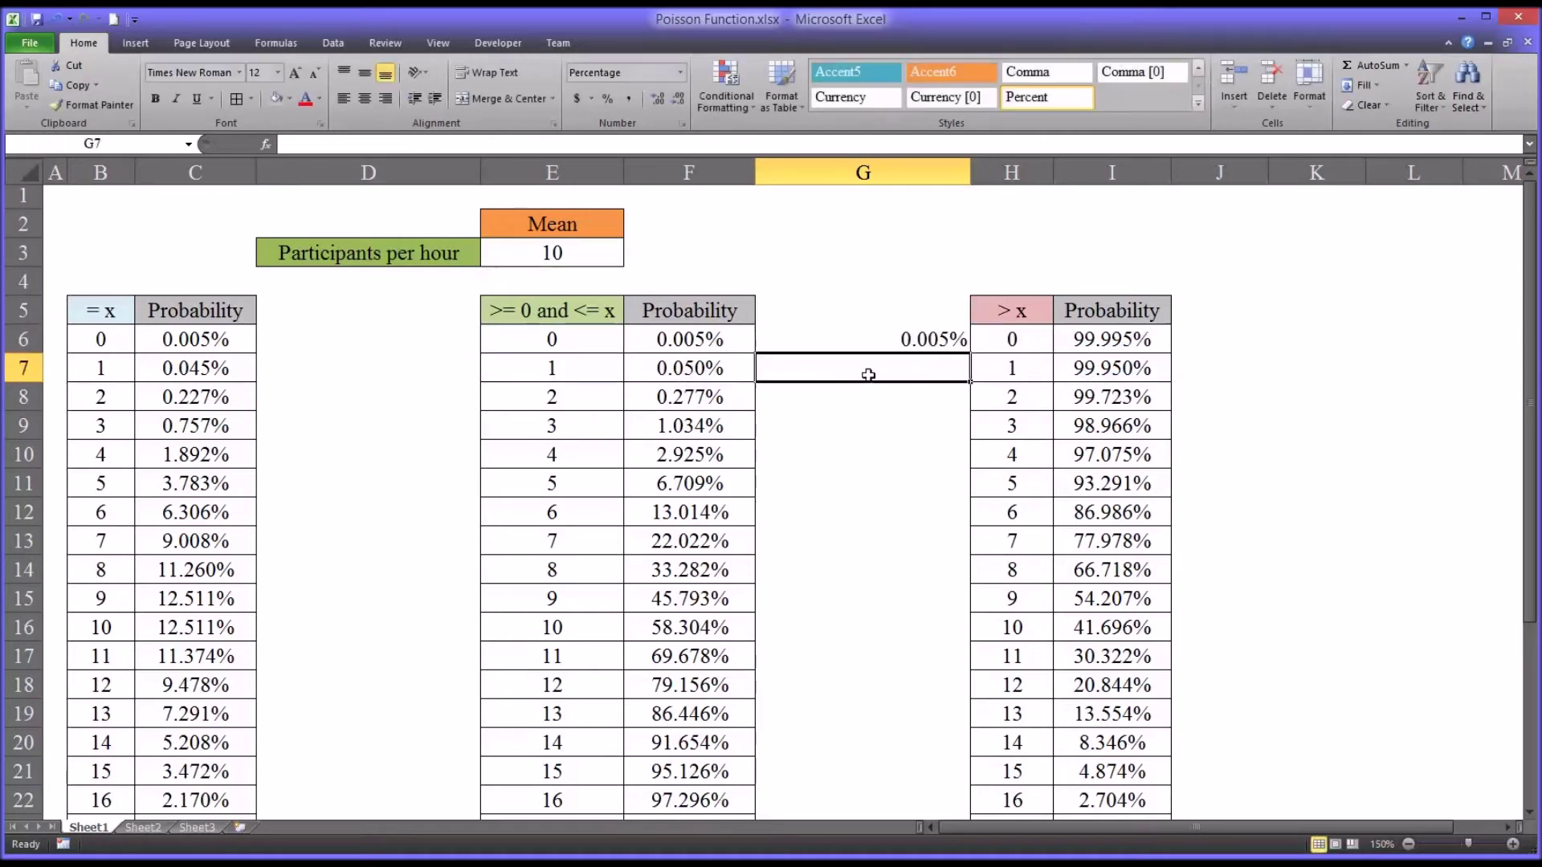
Fill the G6 formula down through G13, then delete the values in G6:G13.
{"action": "left_click", "coordinate": [838, 344]}
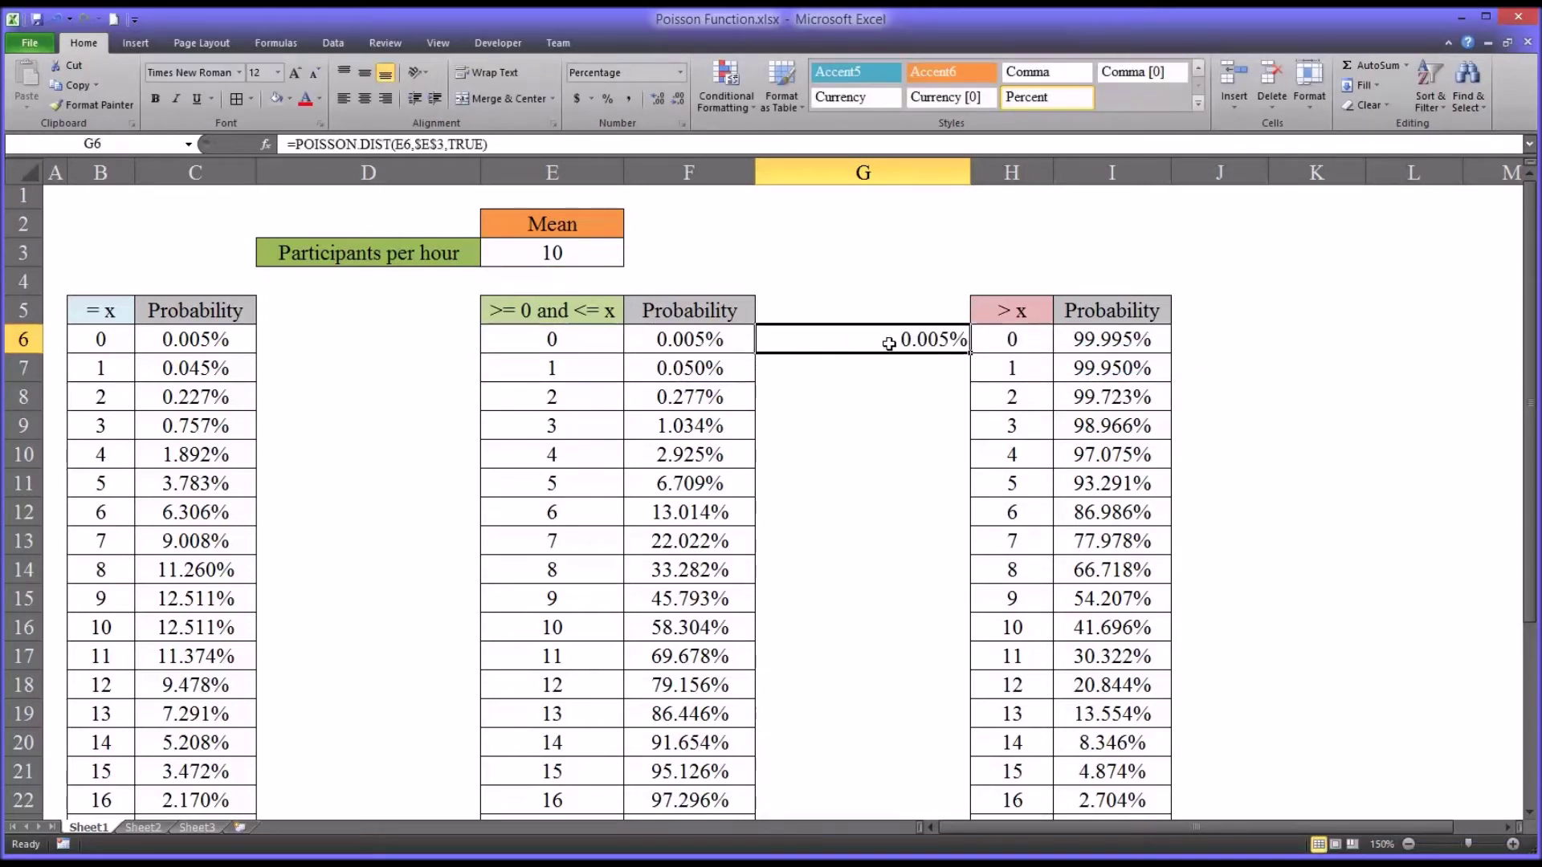
{"action": "left_click_drag", "start_coordinate": [969, 351], "coordinate": [931, 546]}
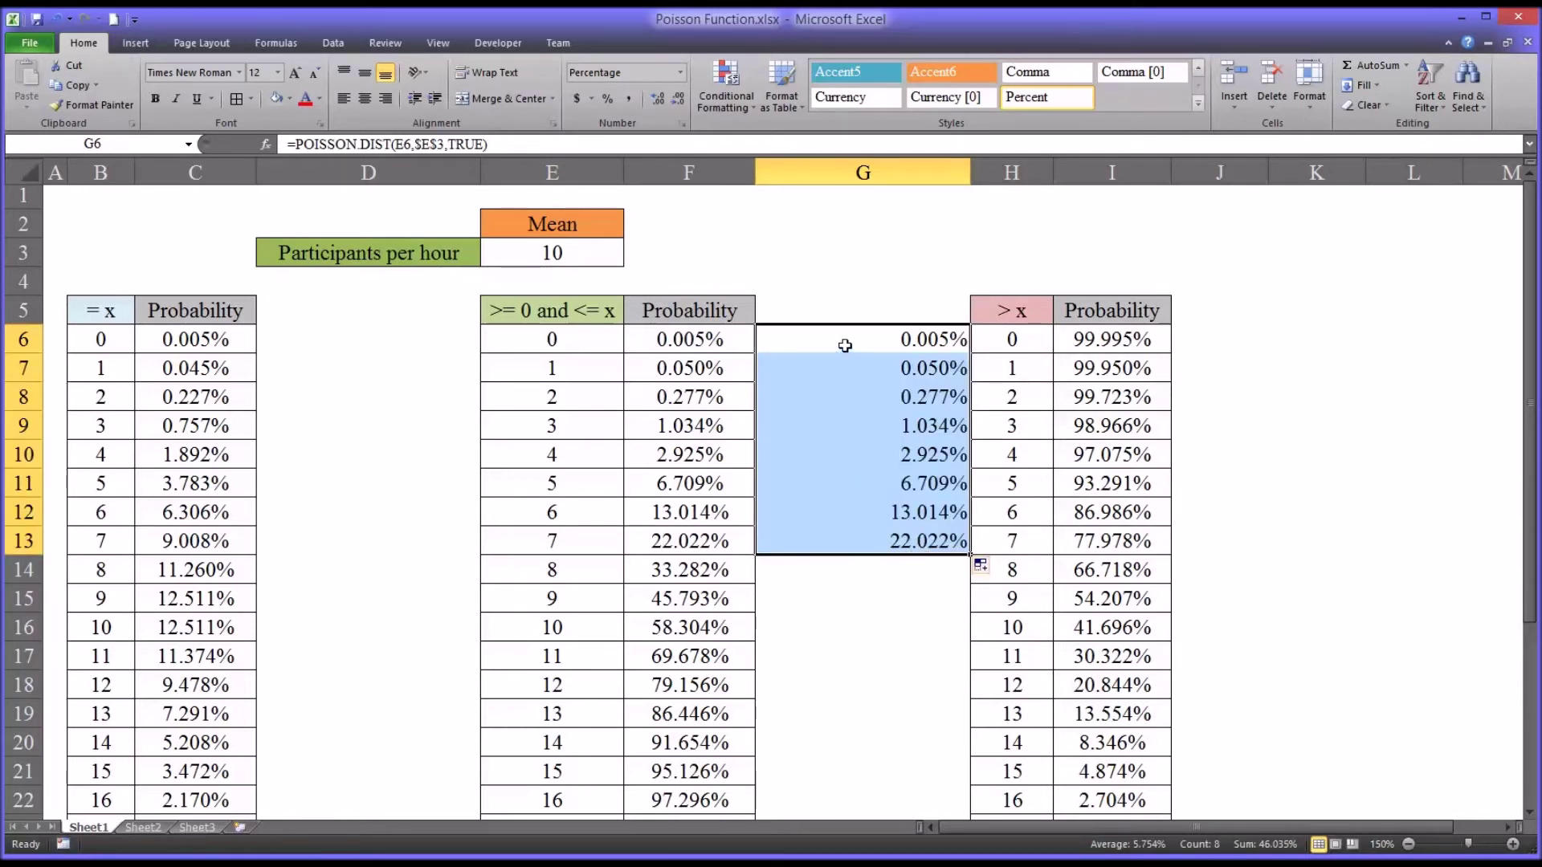
{"action": "left_click_drag", "start_coordinate": [844, 345], "coordinate": [851, 523]}
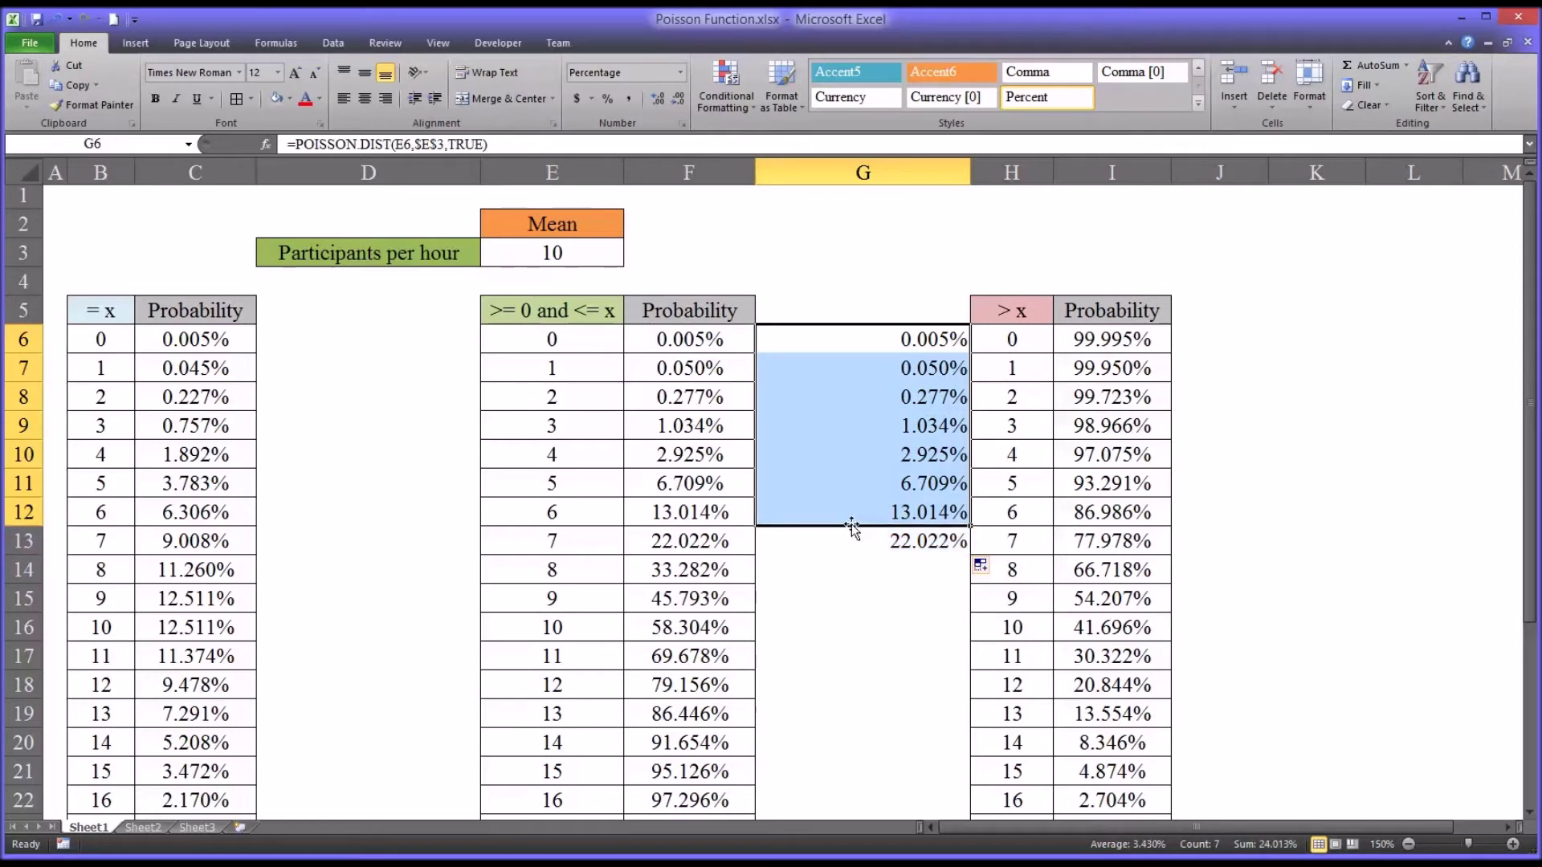
{"action": "key", "text": "Delete"}
{"action": "left_click", "coordinate": [783, 341]}
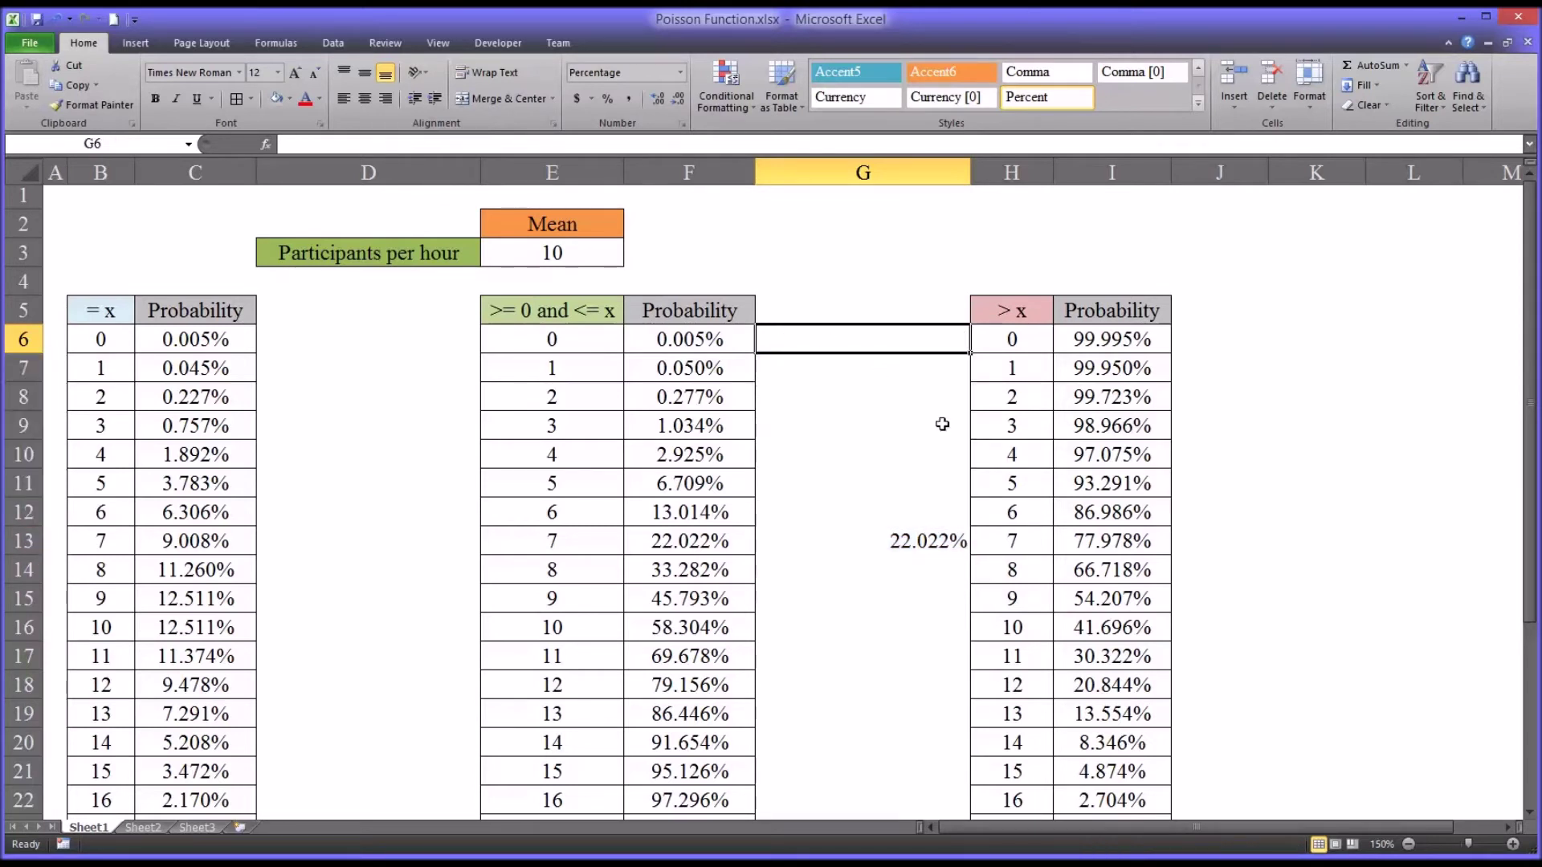
{"action": "left_click", "coordinate": [886, 541]}
{"action": "key", "text": "Delete"}
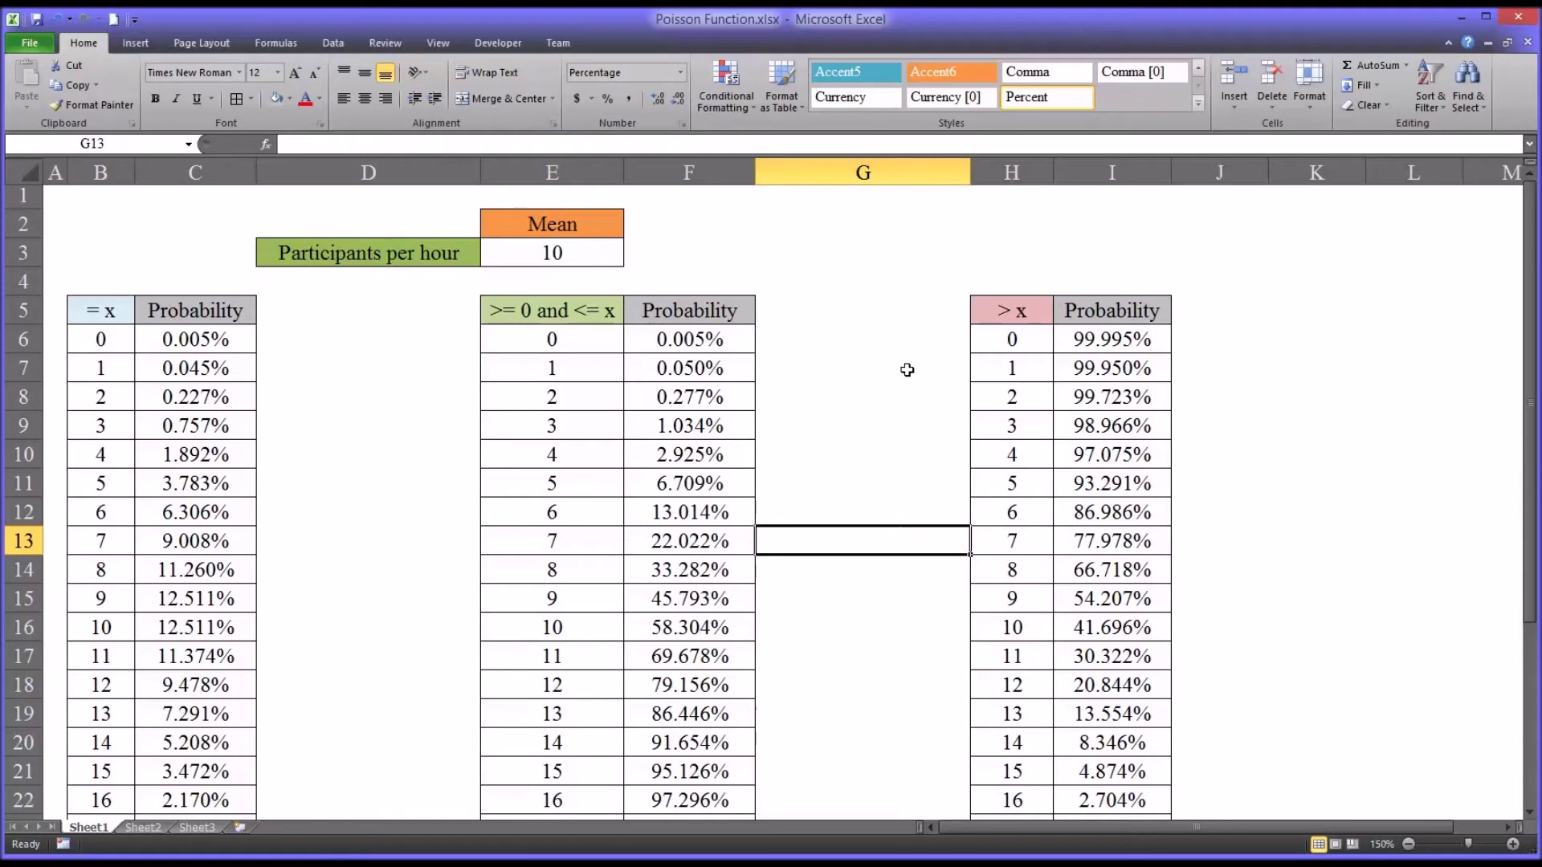
{"action": "left_click", "coordinate": [883, 335]}
{"action": "left_click", "coordinate": [1010, 315]}
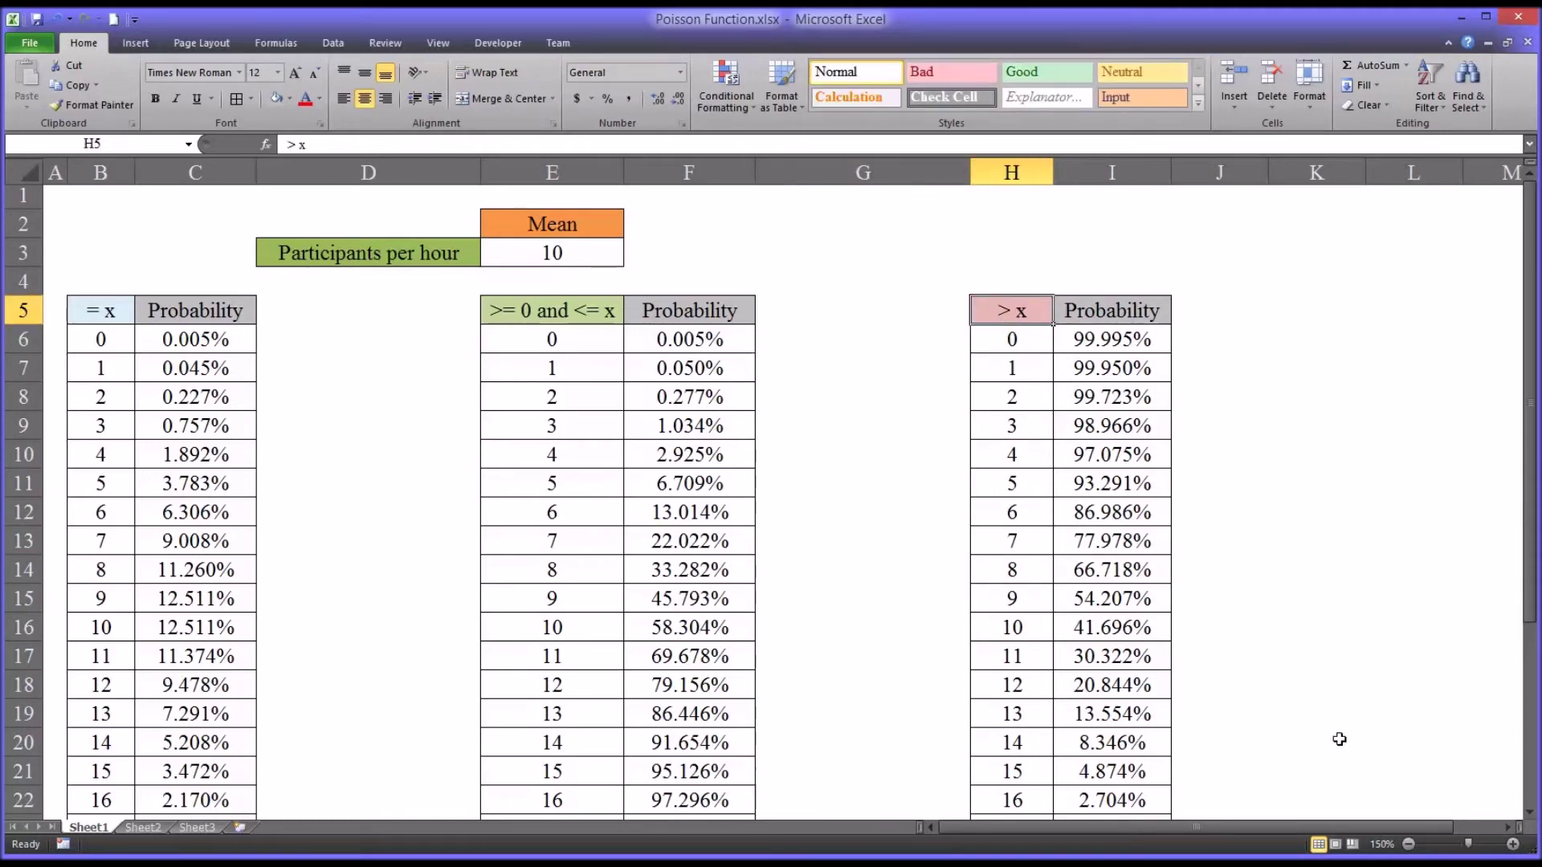
{"action": "left_click_drag", "start_coordinate": [1306, 827], "coordinate": [1370, 826]}
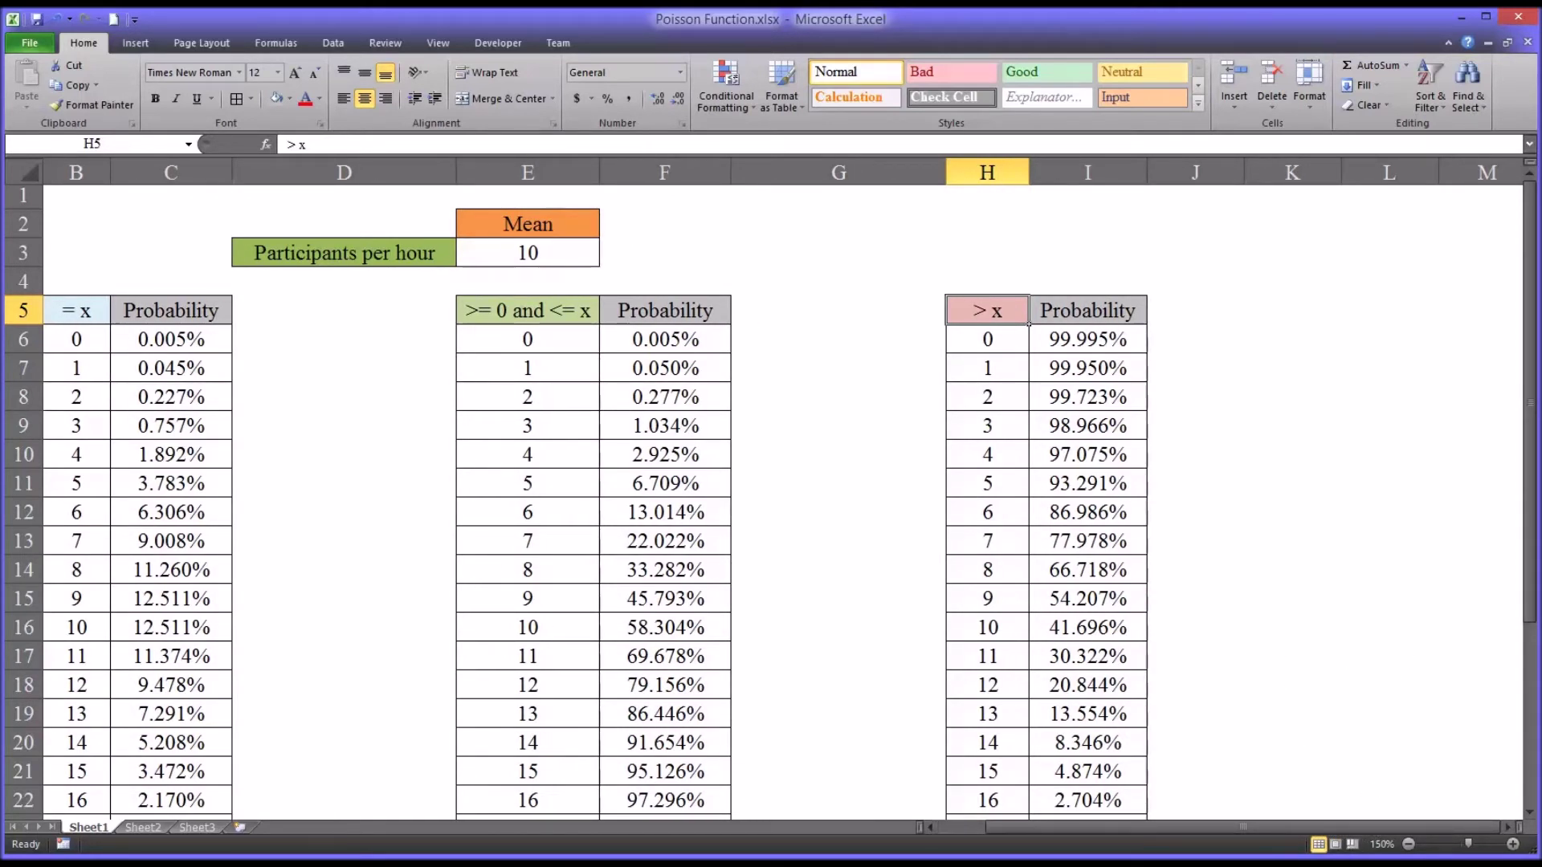
{"action": "left_click", "coordinate": [1037, 332]}
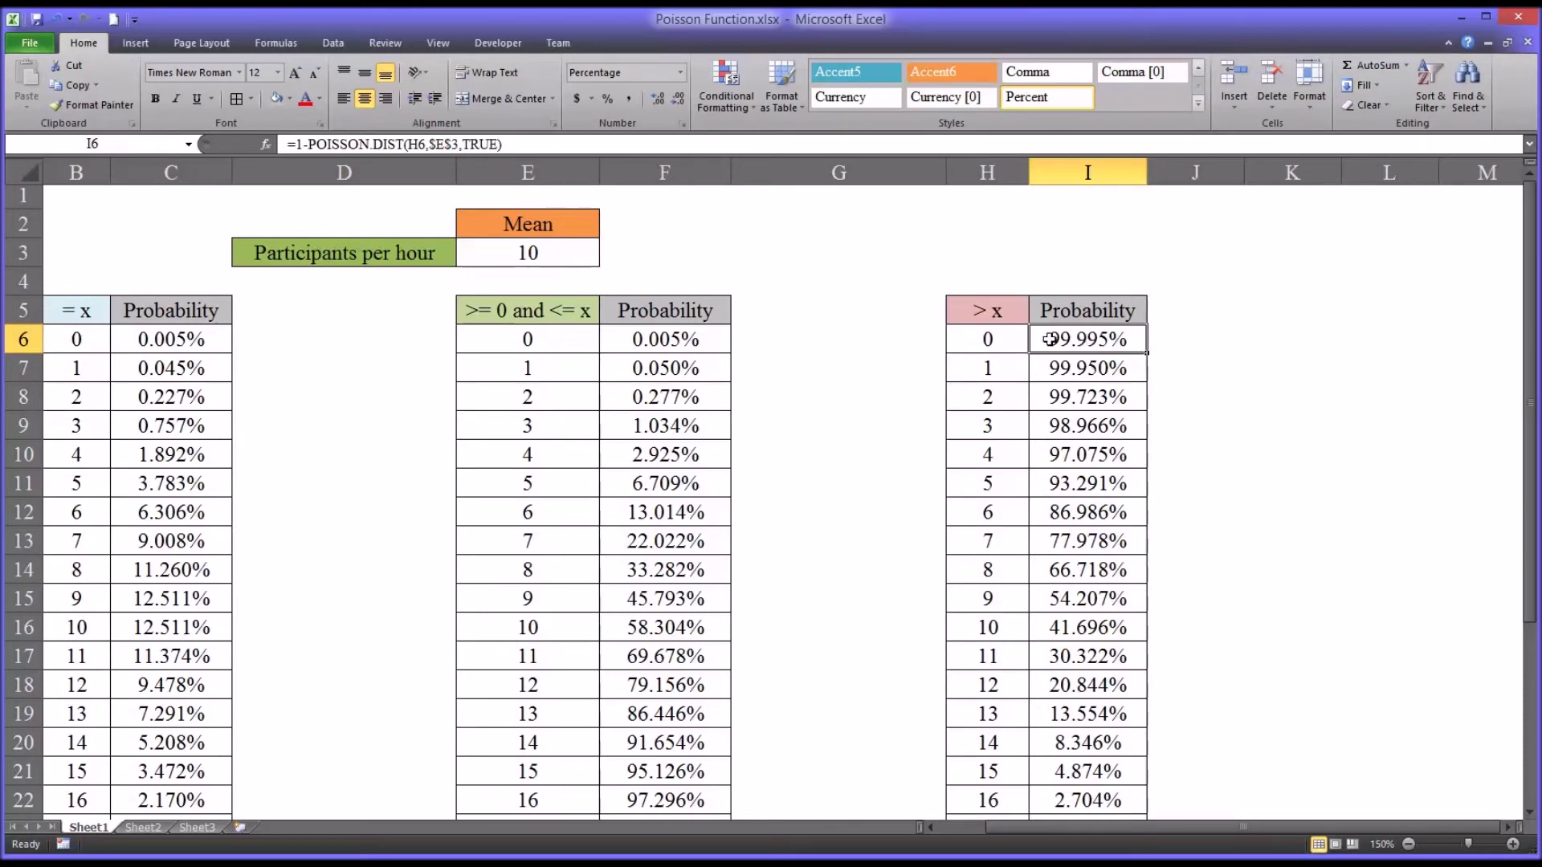
{"action": "left_click", "coordinate": [640, 341]}
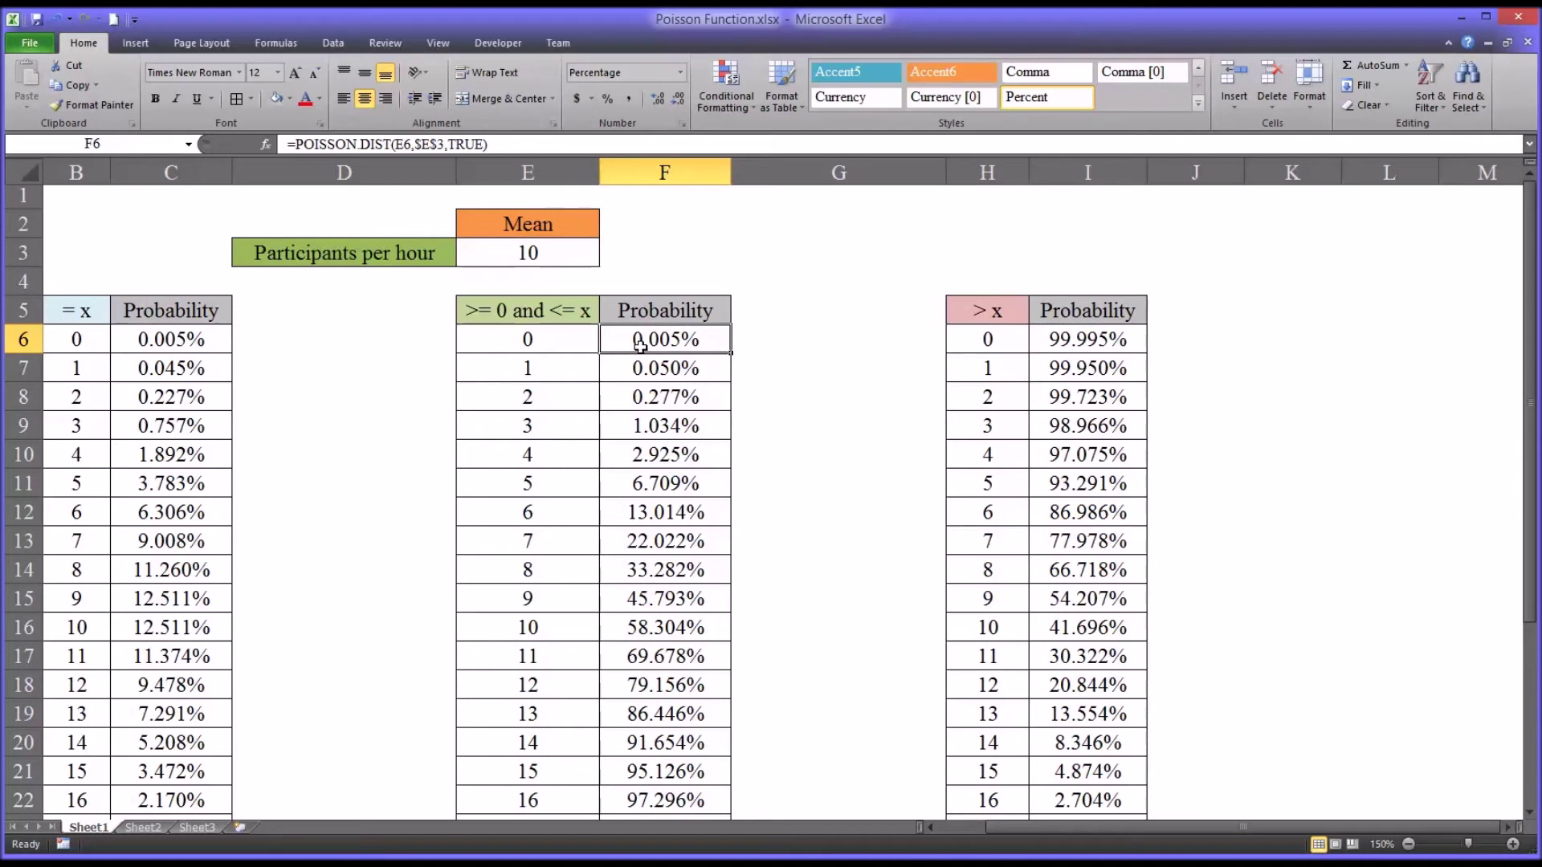
{"action": "left_click", "coordinate": [1078, 343]}
{"action": "left_click", "coordinate": [1172, 340]}
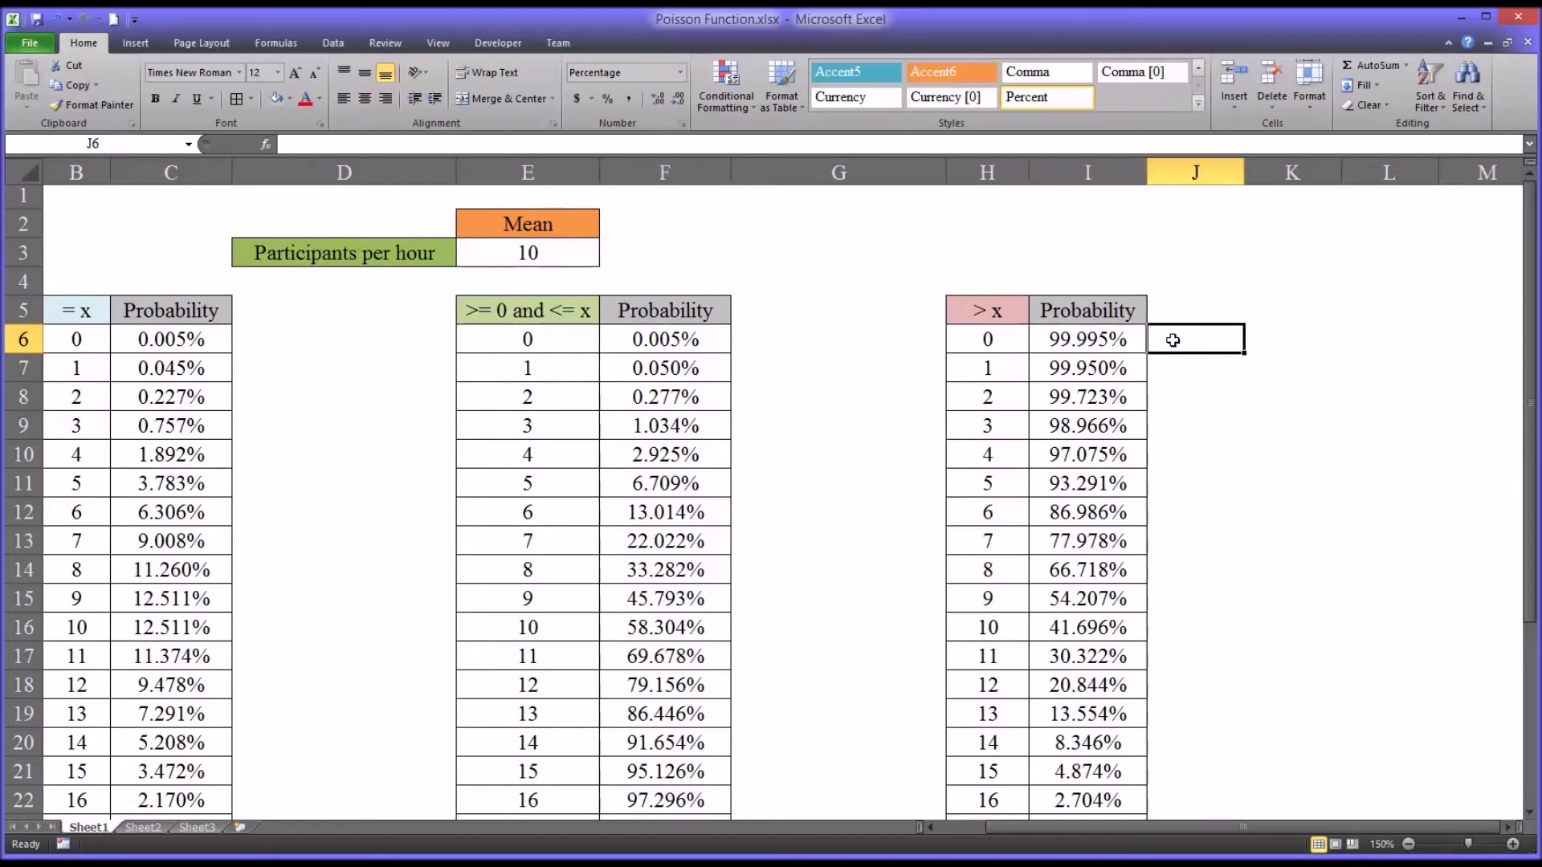
Enter =1-POISSON.DIST(H6,$E$3,TRUE) in J6 for the greater-than probability.
{"action": "type", "text": "="}
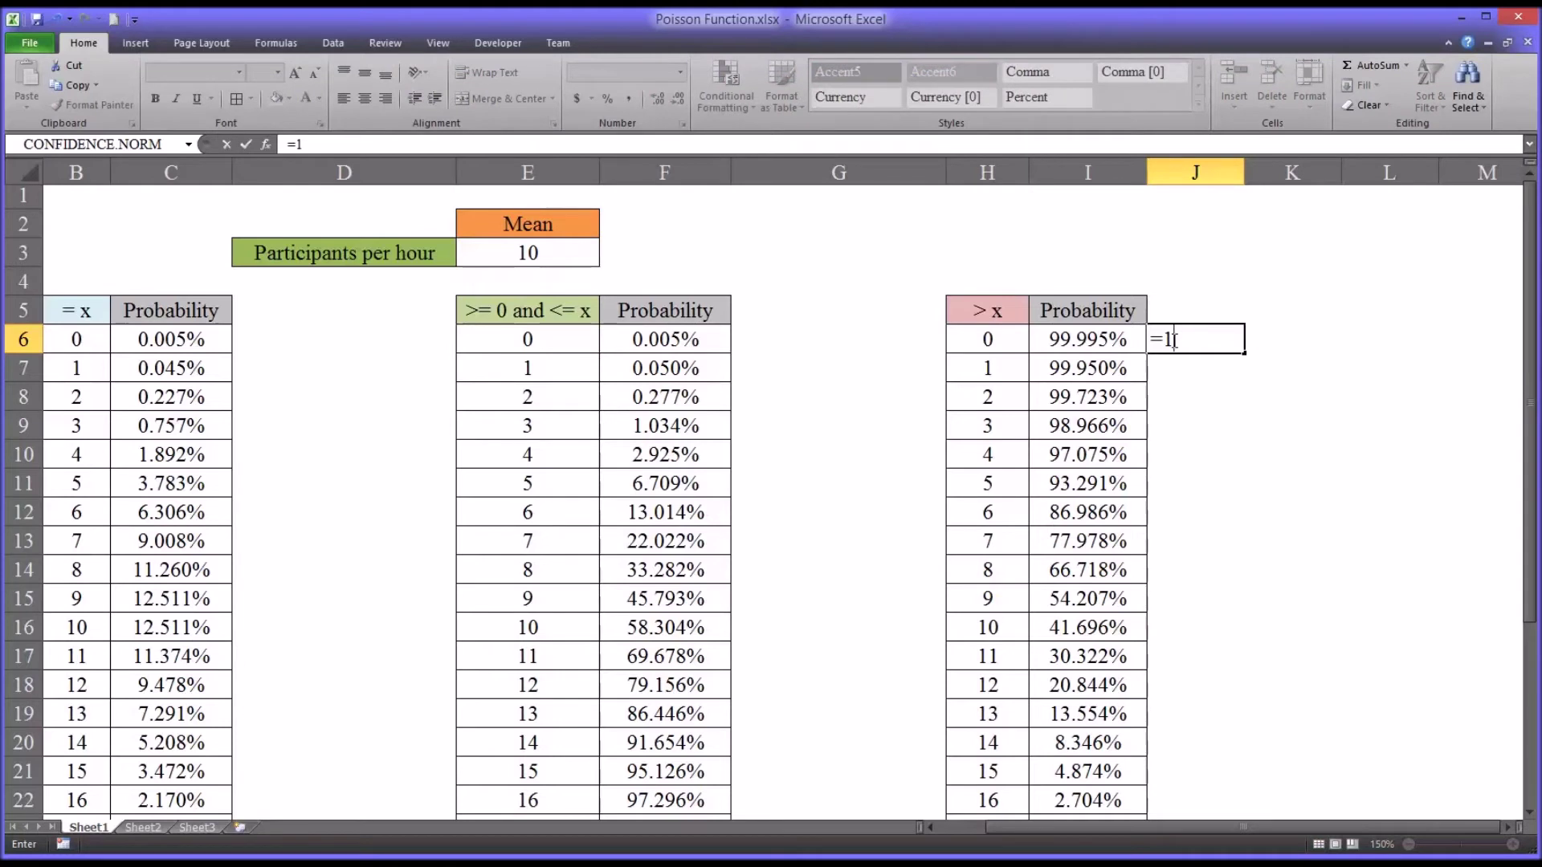
{"action": "type", "text": "1-POISSON.DIST("}
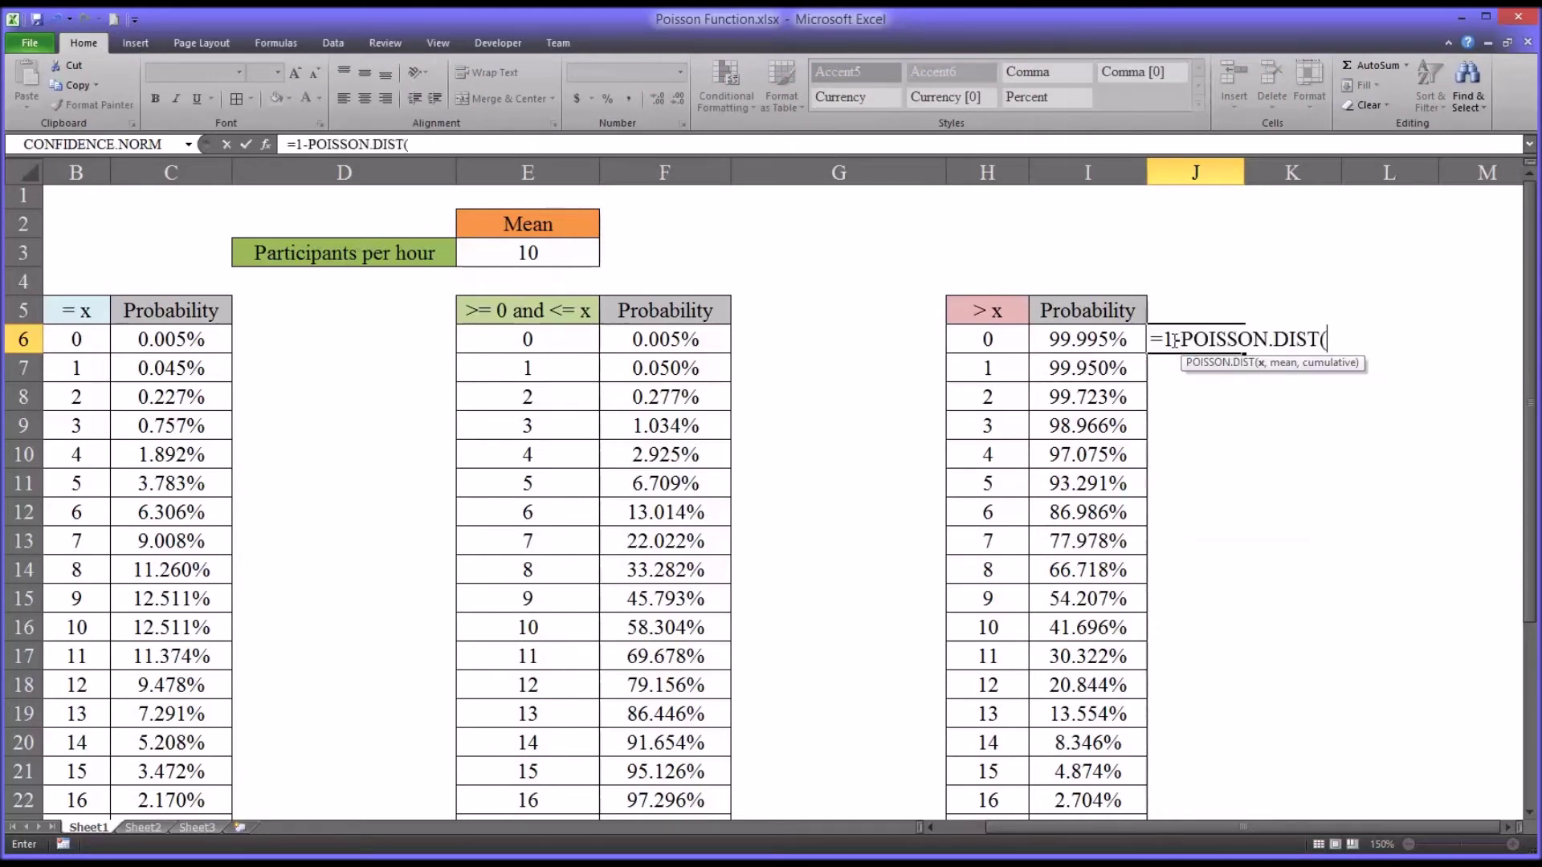
{"action": "left_click", "coordinate": [996, 341]}
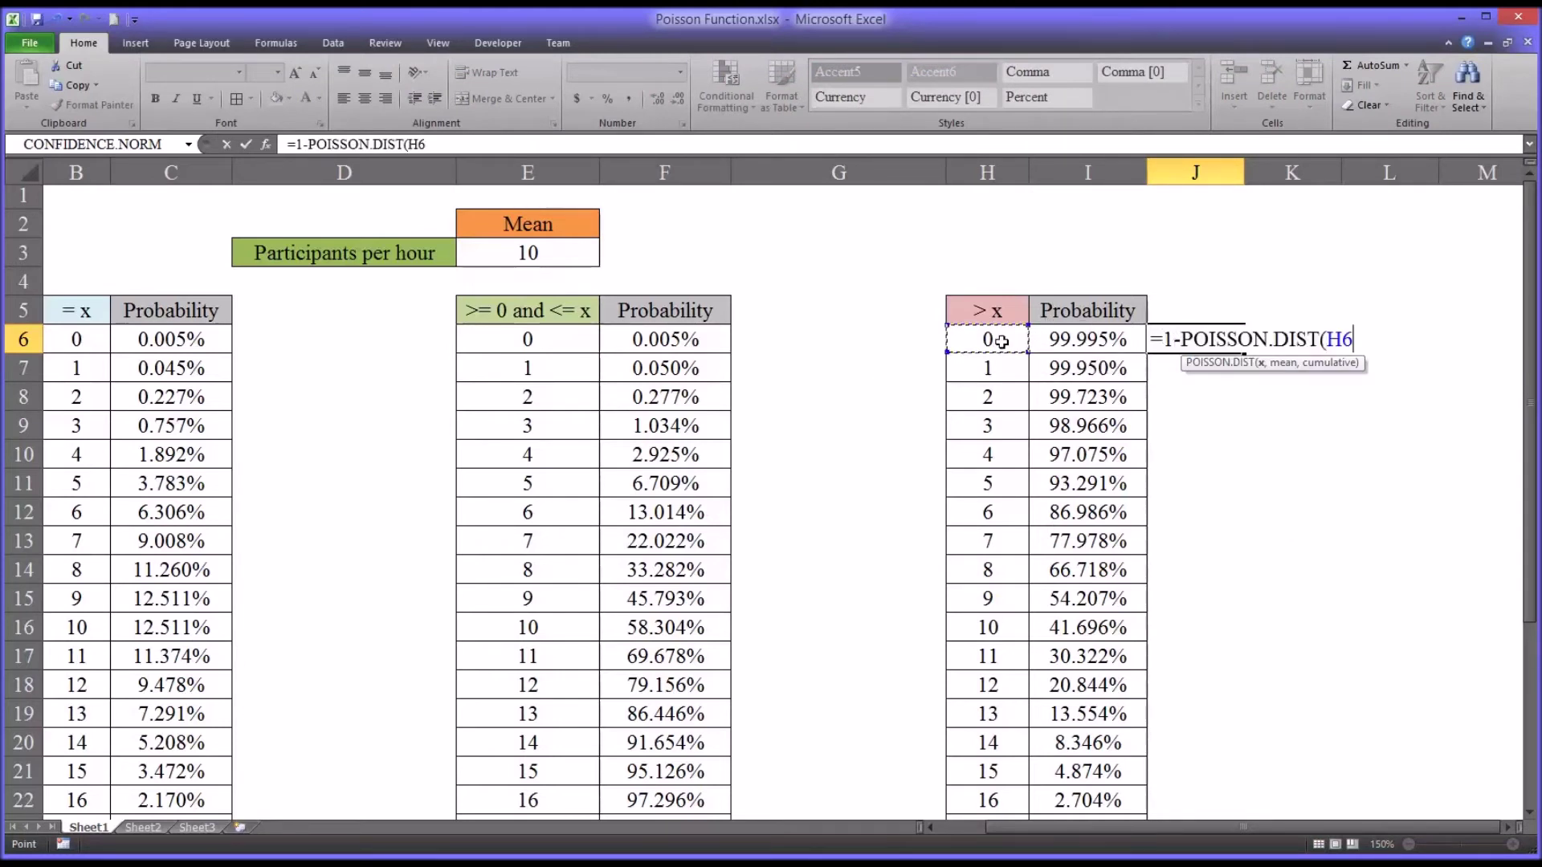
{"action": "type", "text": ","}
{"action": "left_click", "coordinate": [571, 255]}
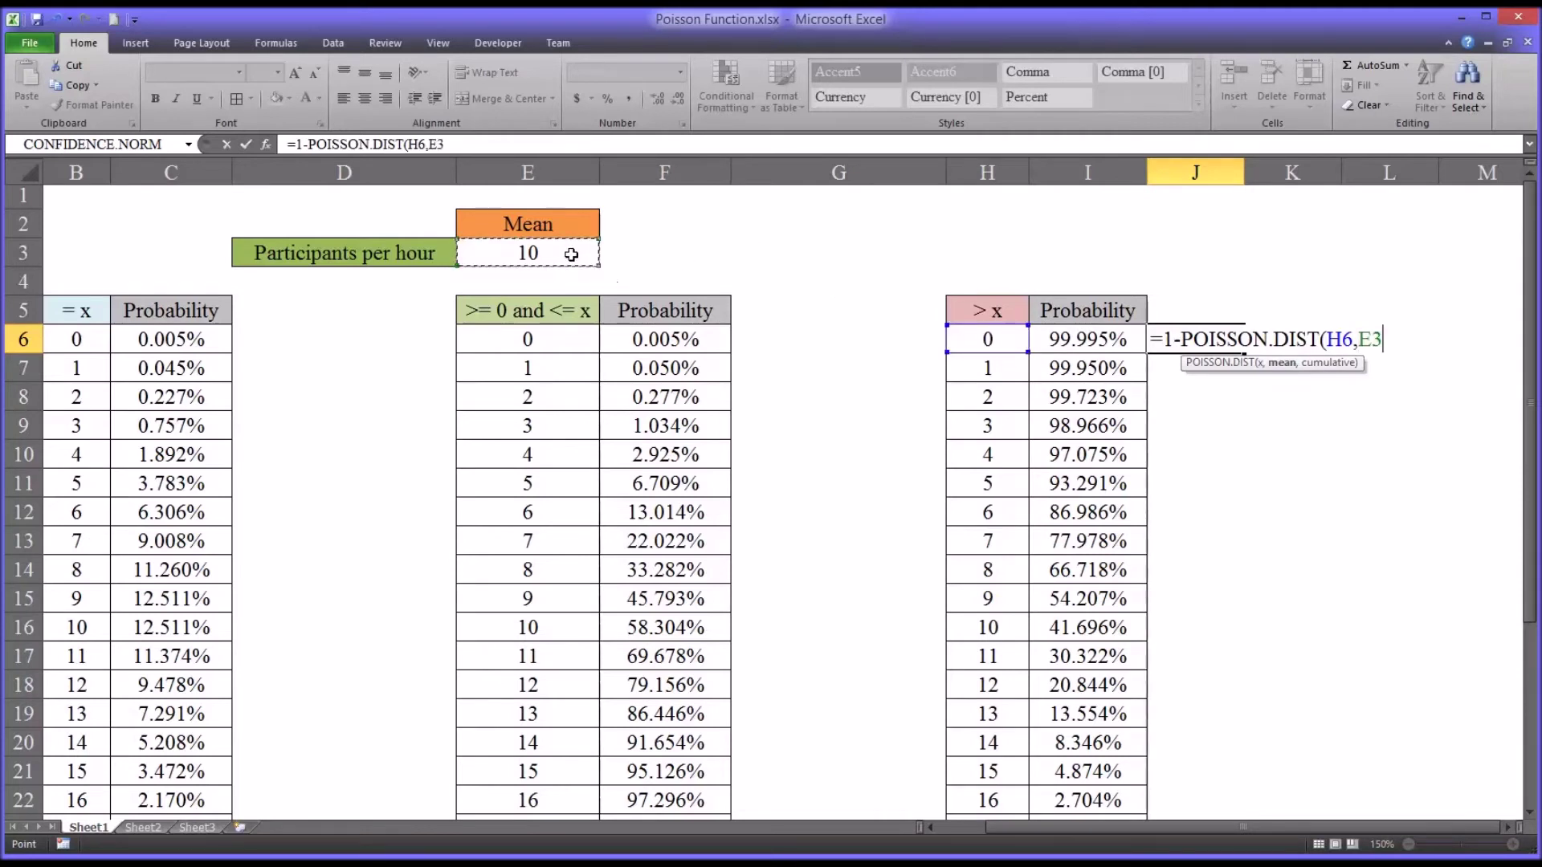
{"action": "key", "text": "F4"}
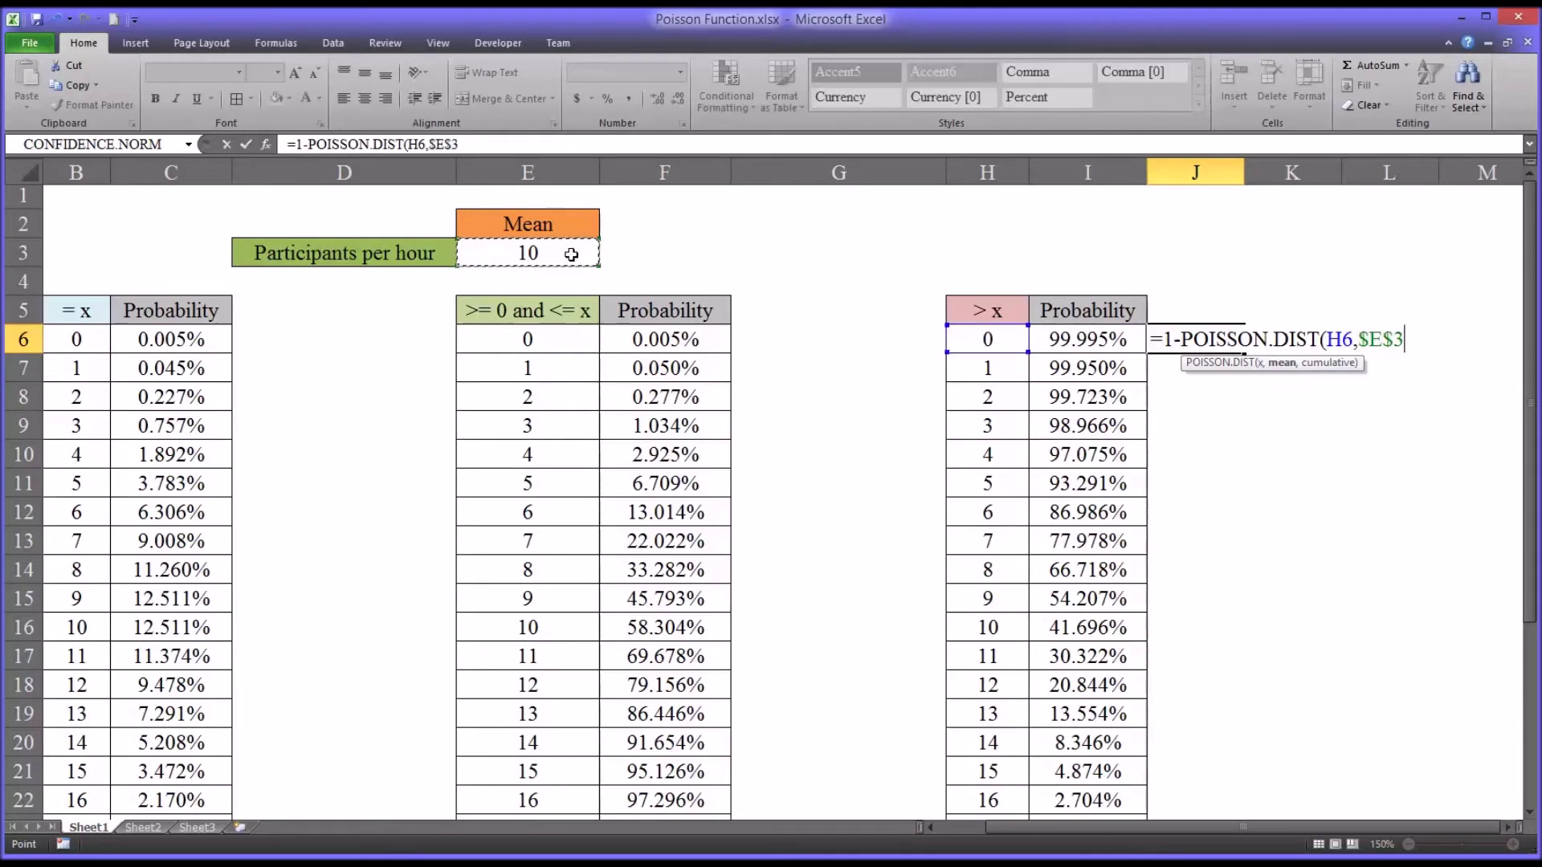
{"action": "type", "text": ",tr"}
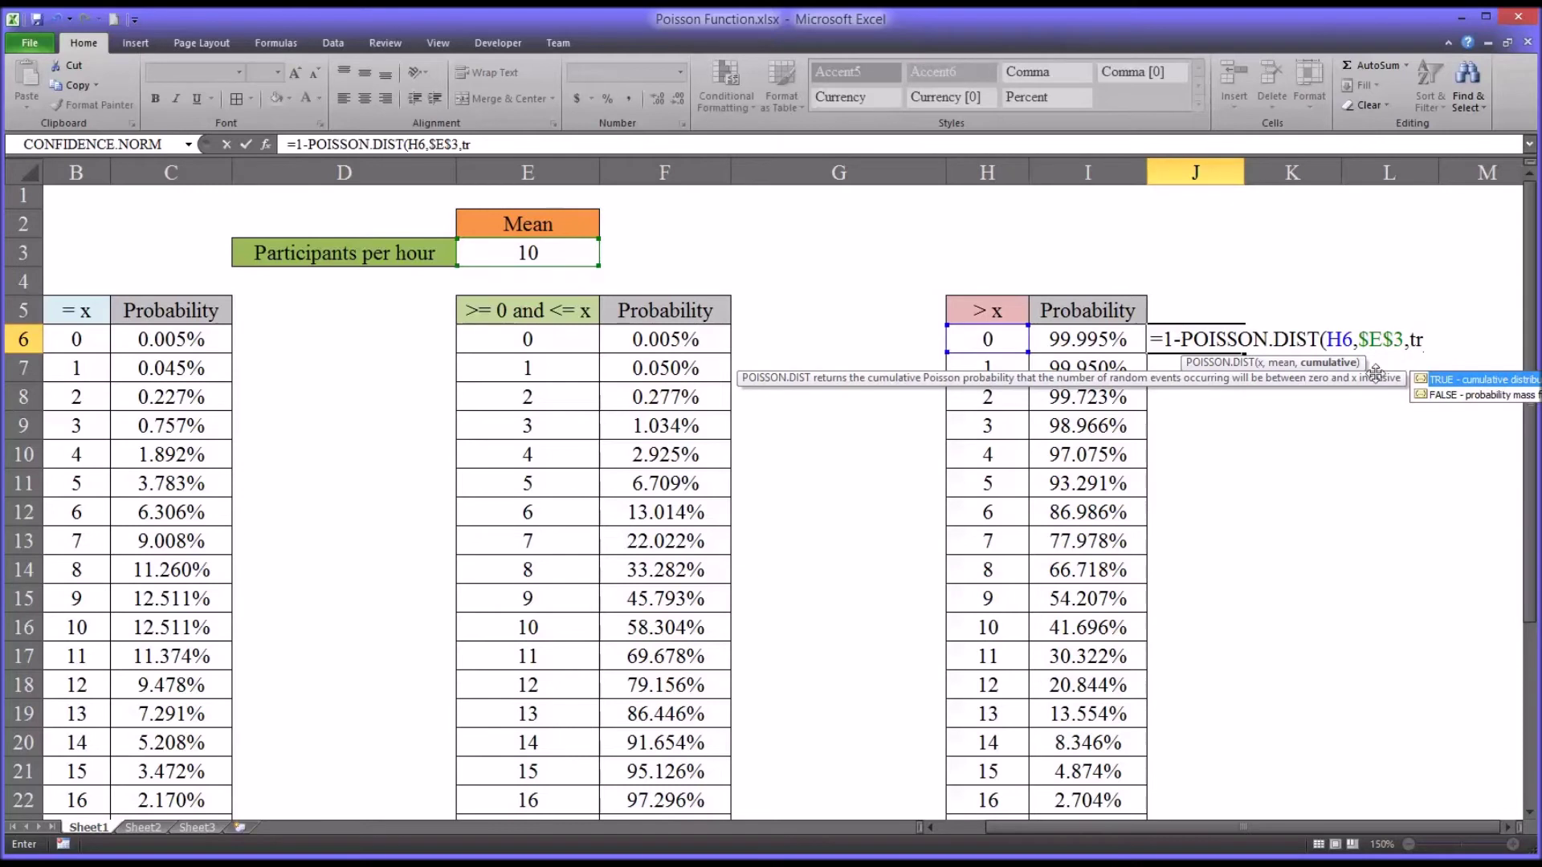
{"action": "double_click", "coordinate": [1447, 378]}
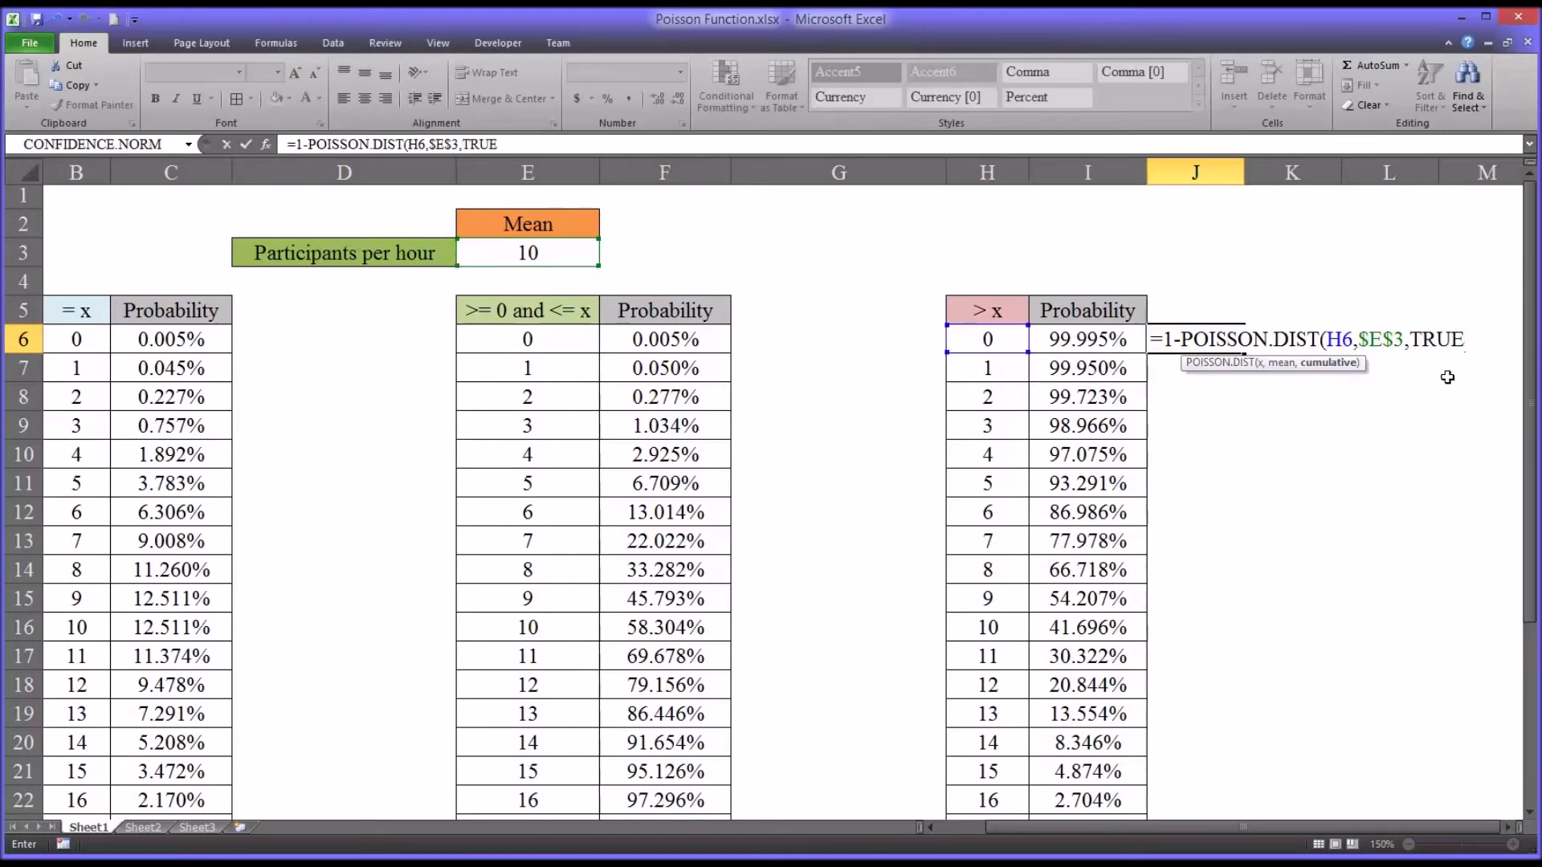
{"action": "type", "text": ")"}
{"action": "key", "text": "Return"}
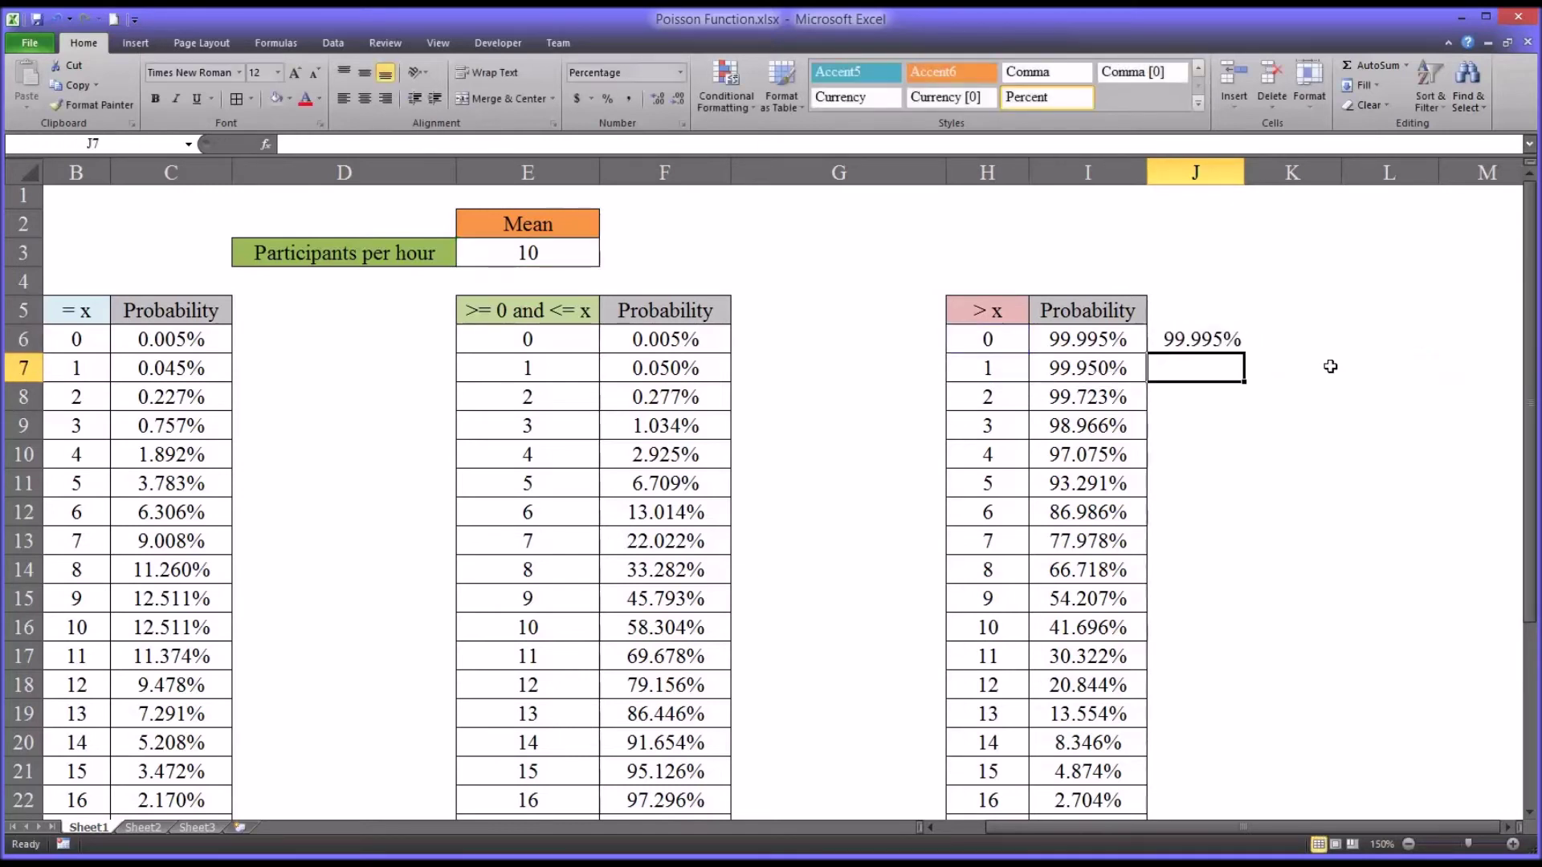
Fill the J6 formula down to J13 and select J6:J13.
{"action": "left_click", "coordinate": [1196, 346]}
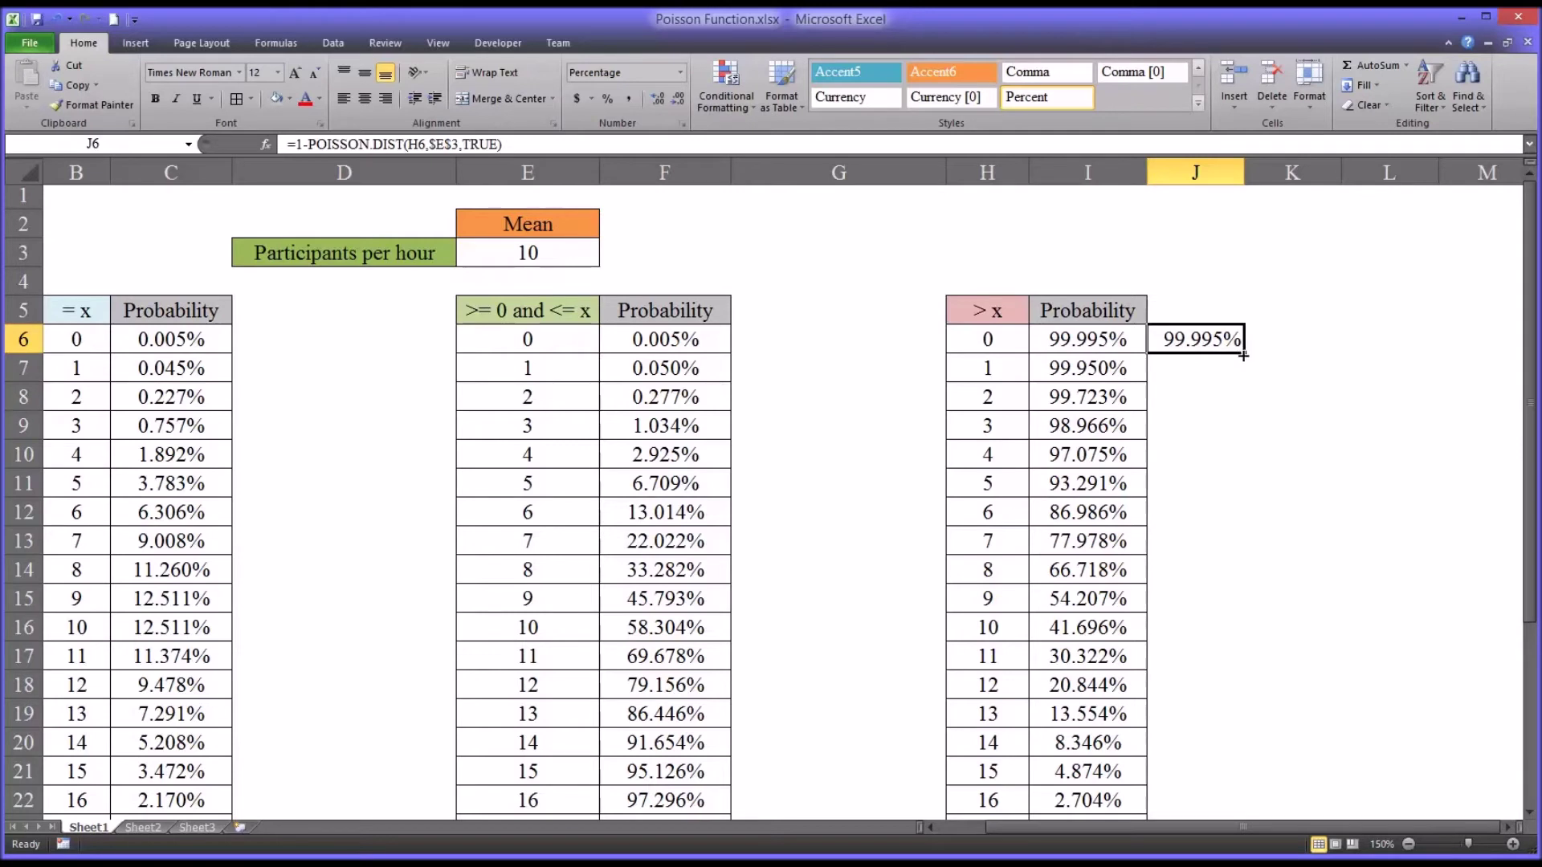
{"action": "left_click_drag", "start_coordinate": [1242, 355], "coordinate": [1249, 555]}
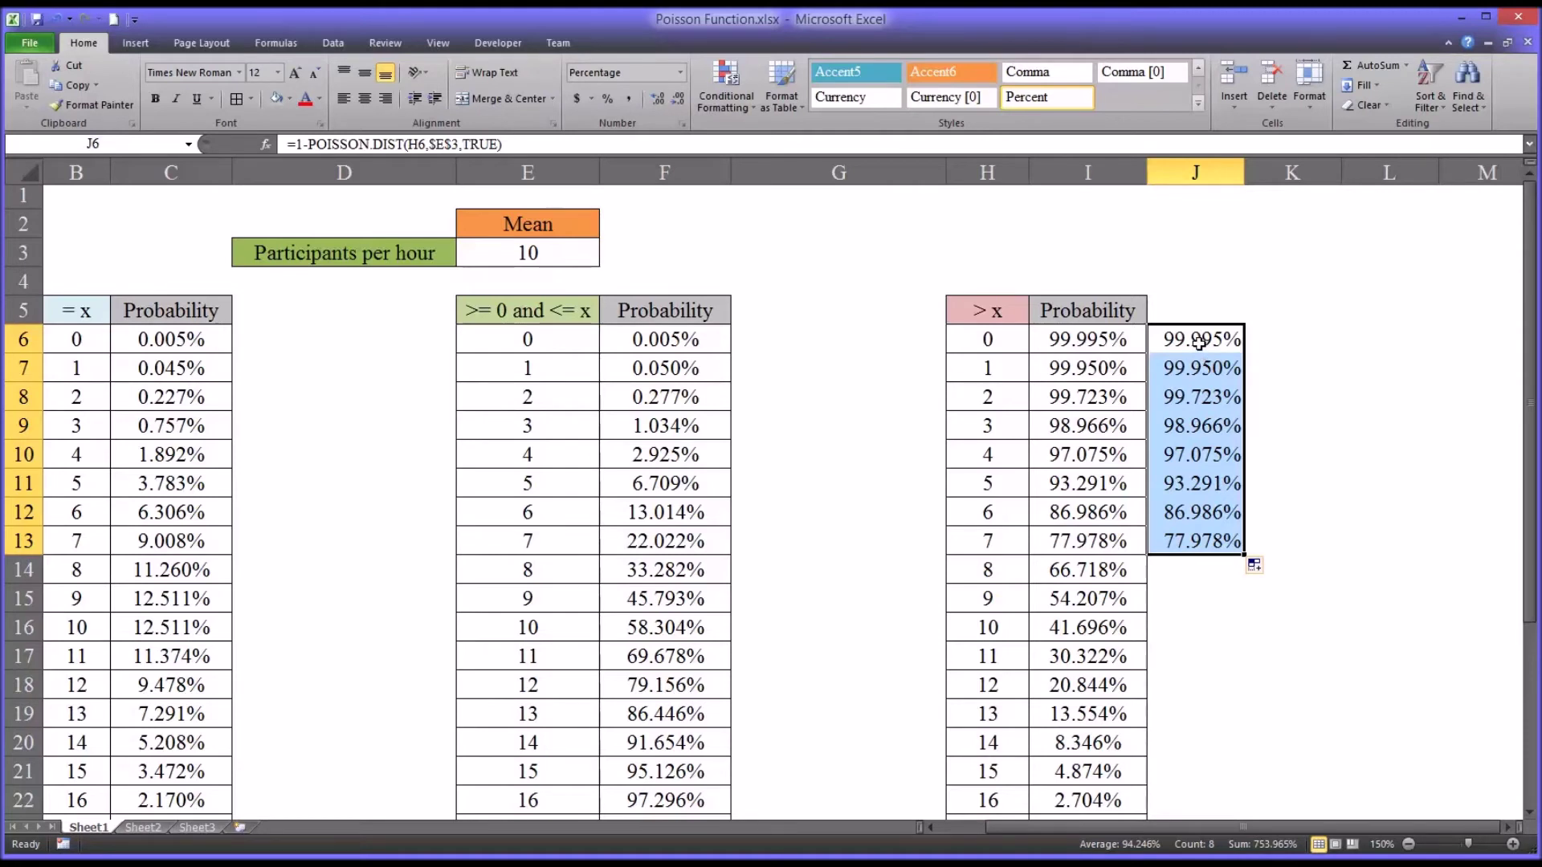
{"action": "left_click_drag", "start_coordinate": [1199, 343], "coordinate": [1213, 540]}
Delete J6:J13, then compare x = 10: 58.304% cumulative versus 41.696% greater-than.
{"action": "key", "text": "Delete"}
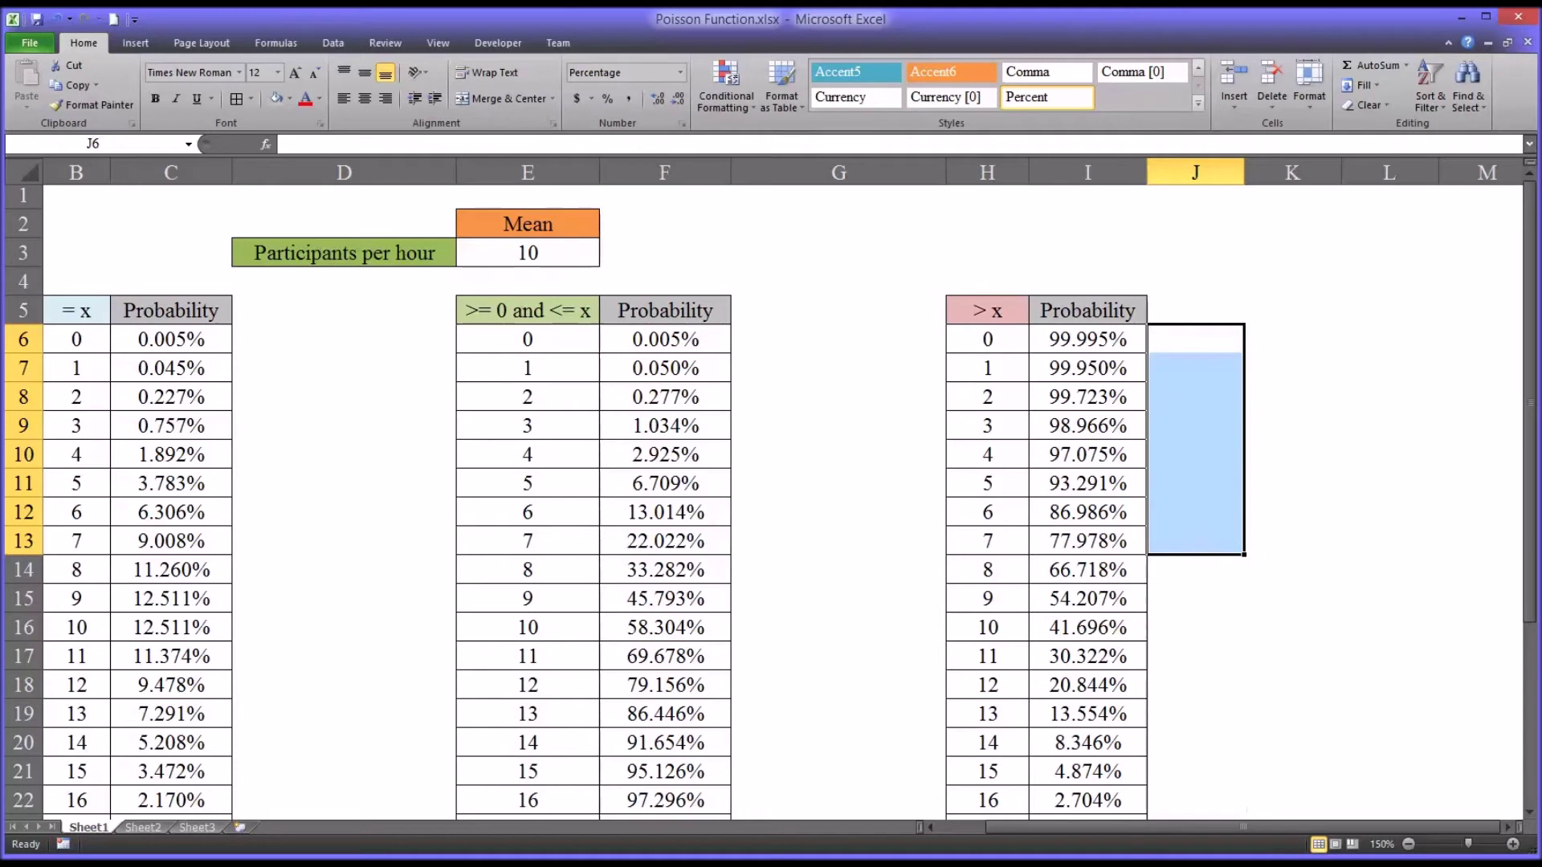
{"action": "left_click", "coordinate": [1178, 351]}
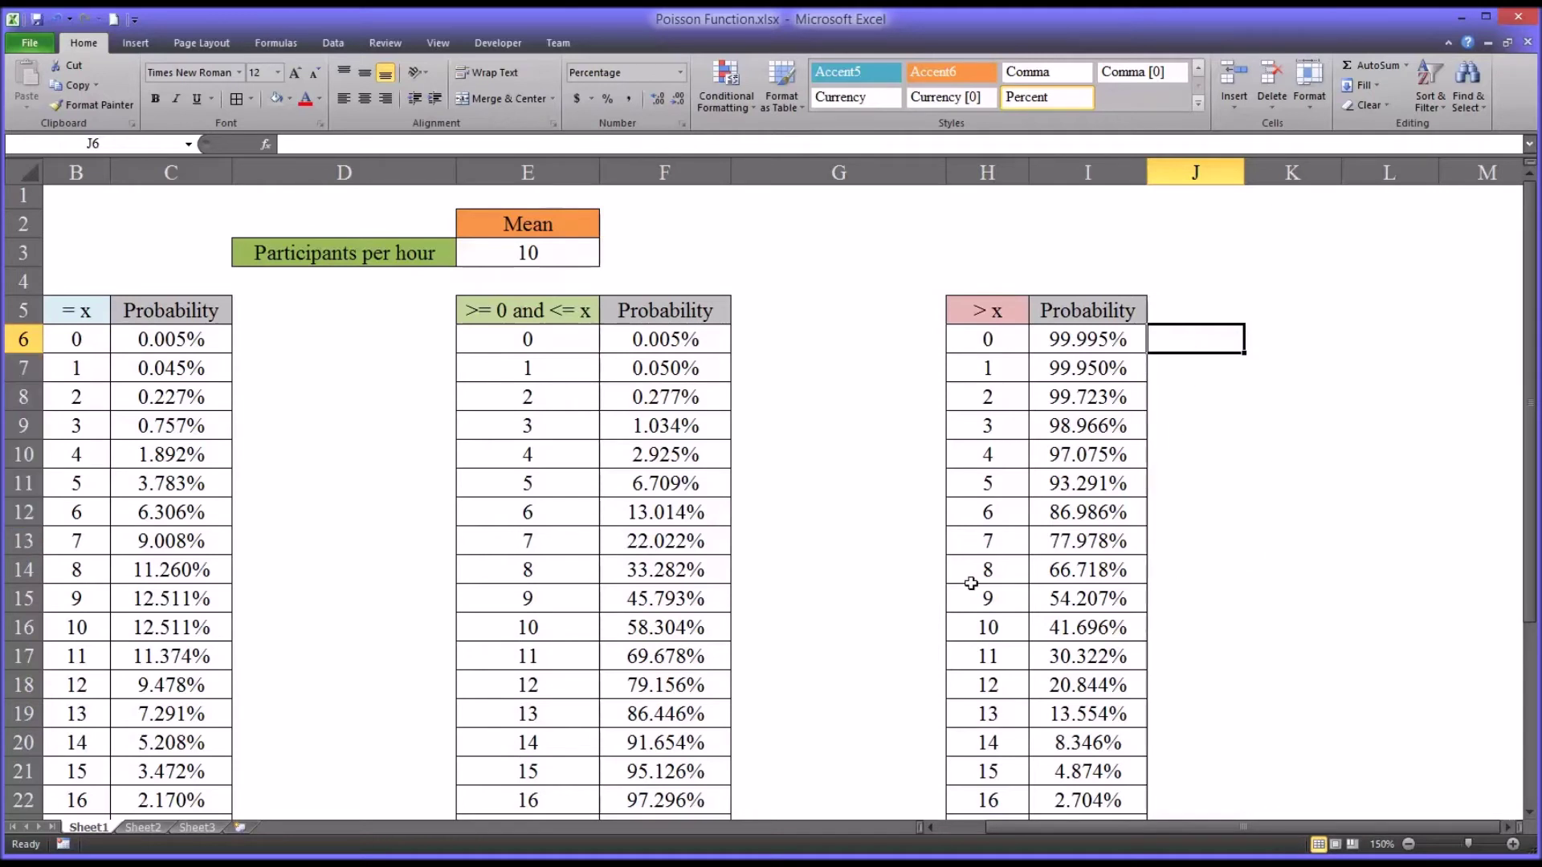
{"action": "left_click", "coordinate": [549, 628]}
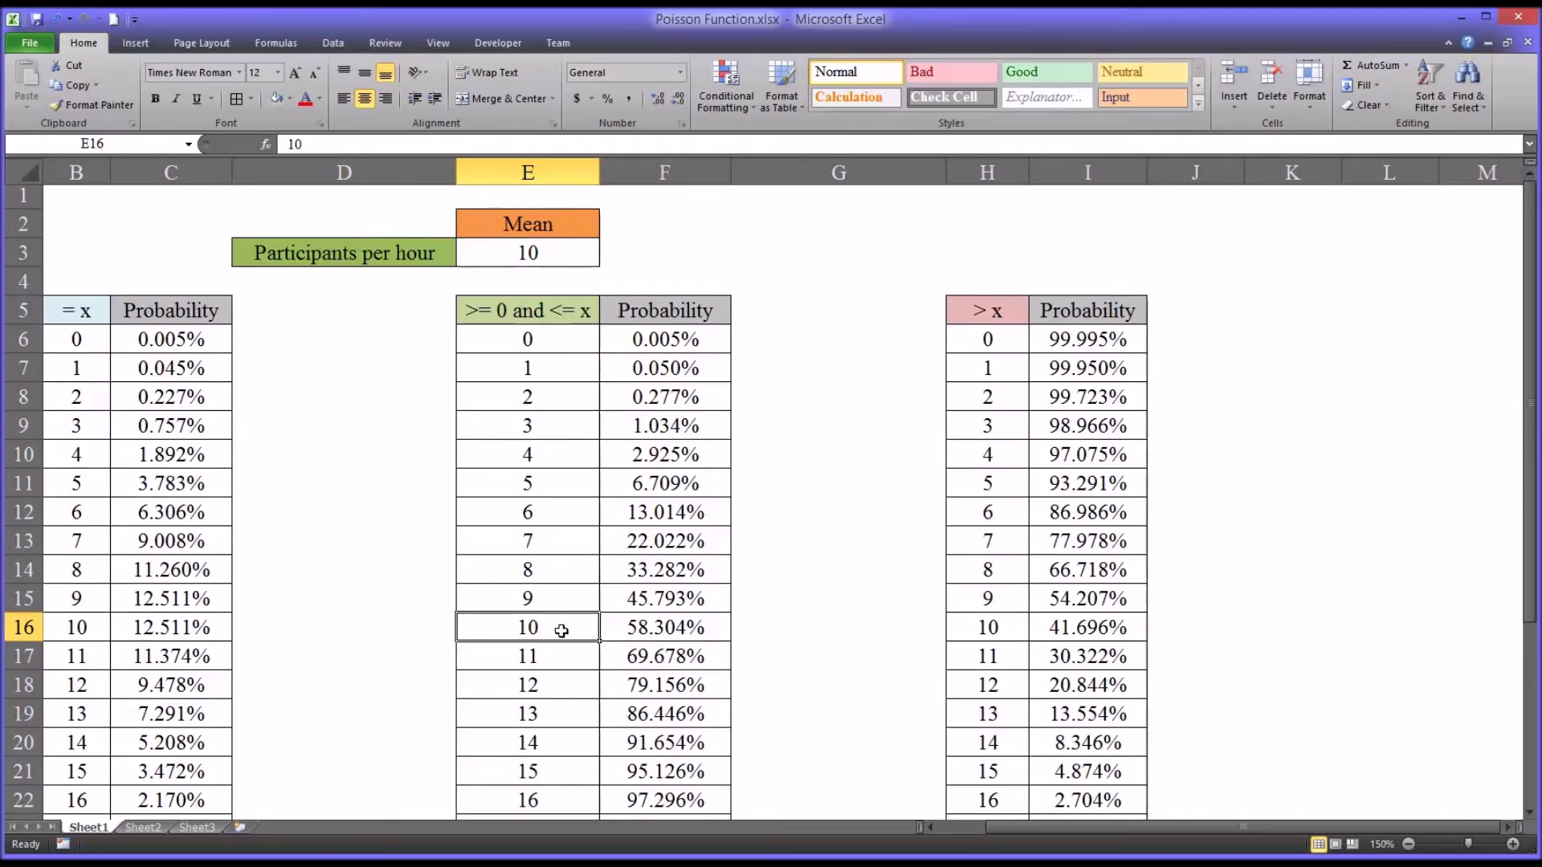
{"action": "left_click_drag", "start_coordinate": [532, 345], "coordinate": [557, 626]}
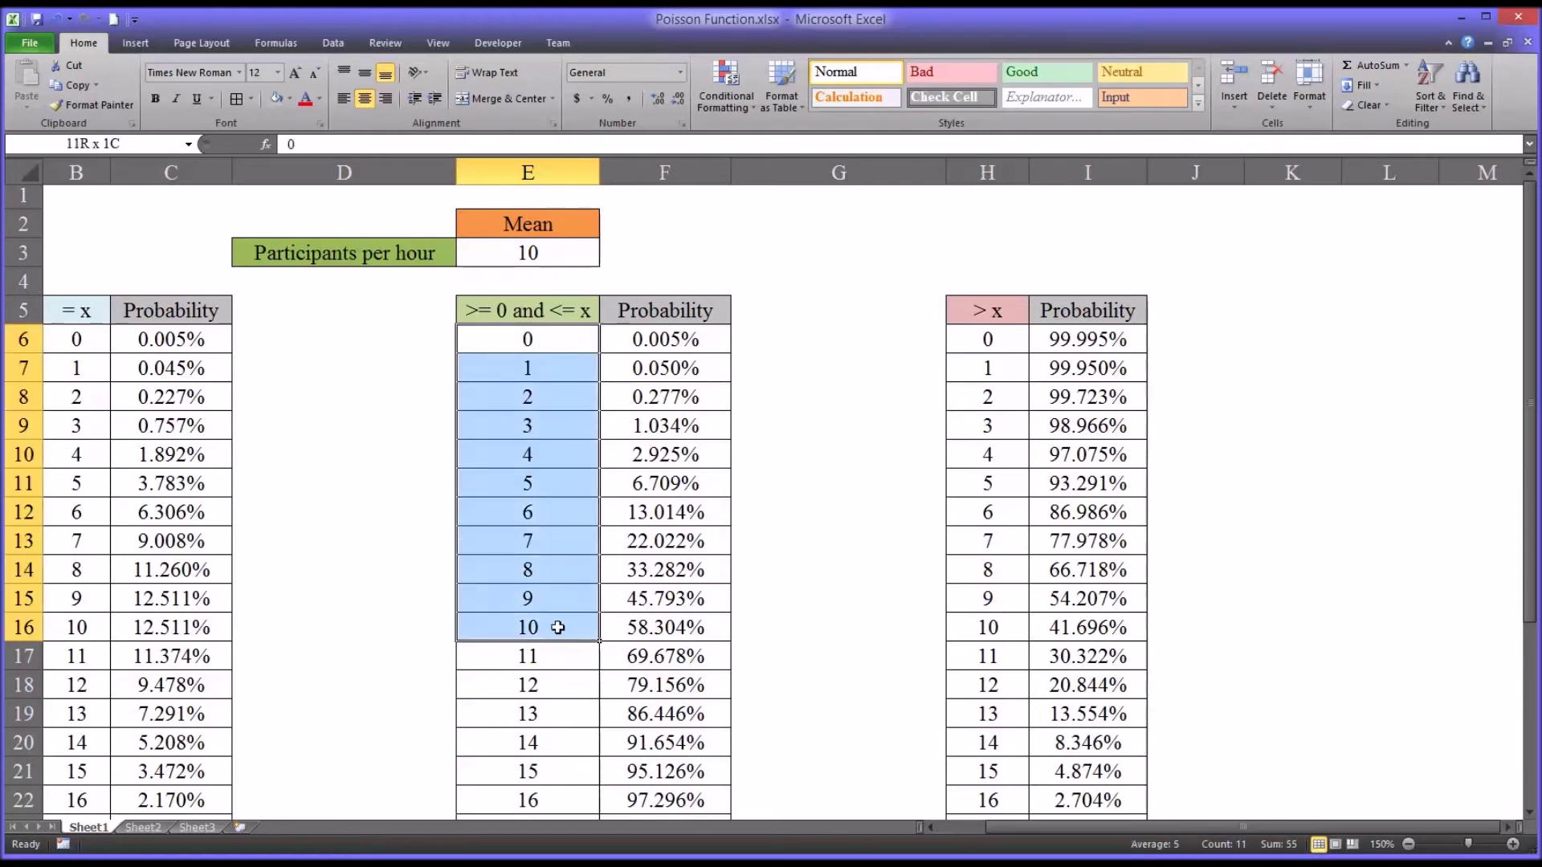
{"action": "left_click", "coordinate": [623, 627]}
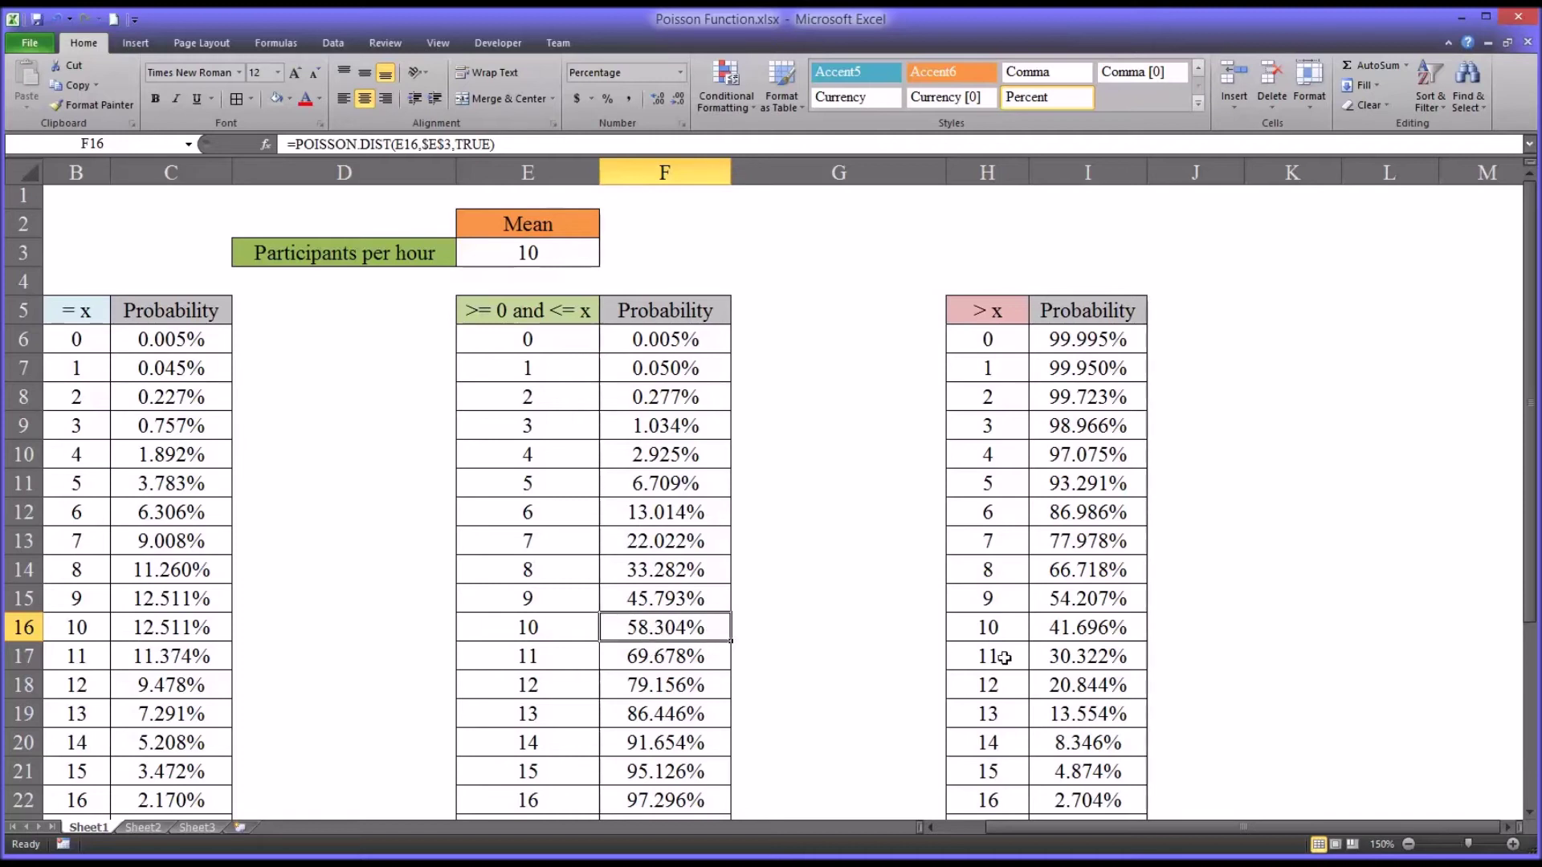
{"action": "left_click", "coordinate": [1063, 635]}
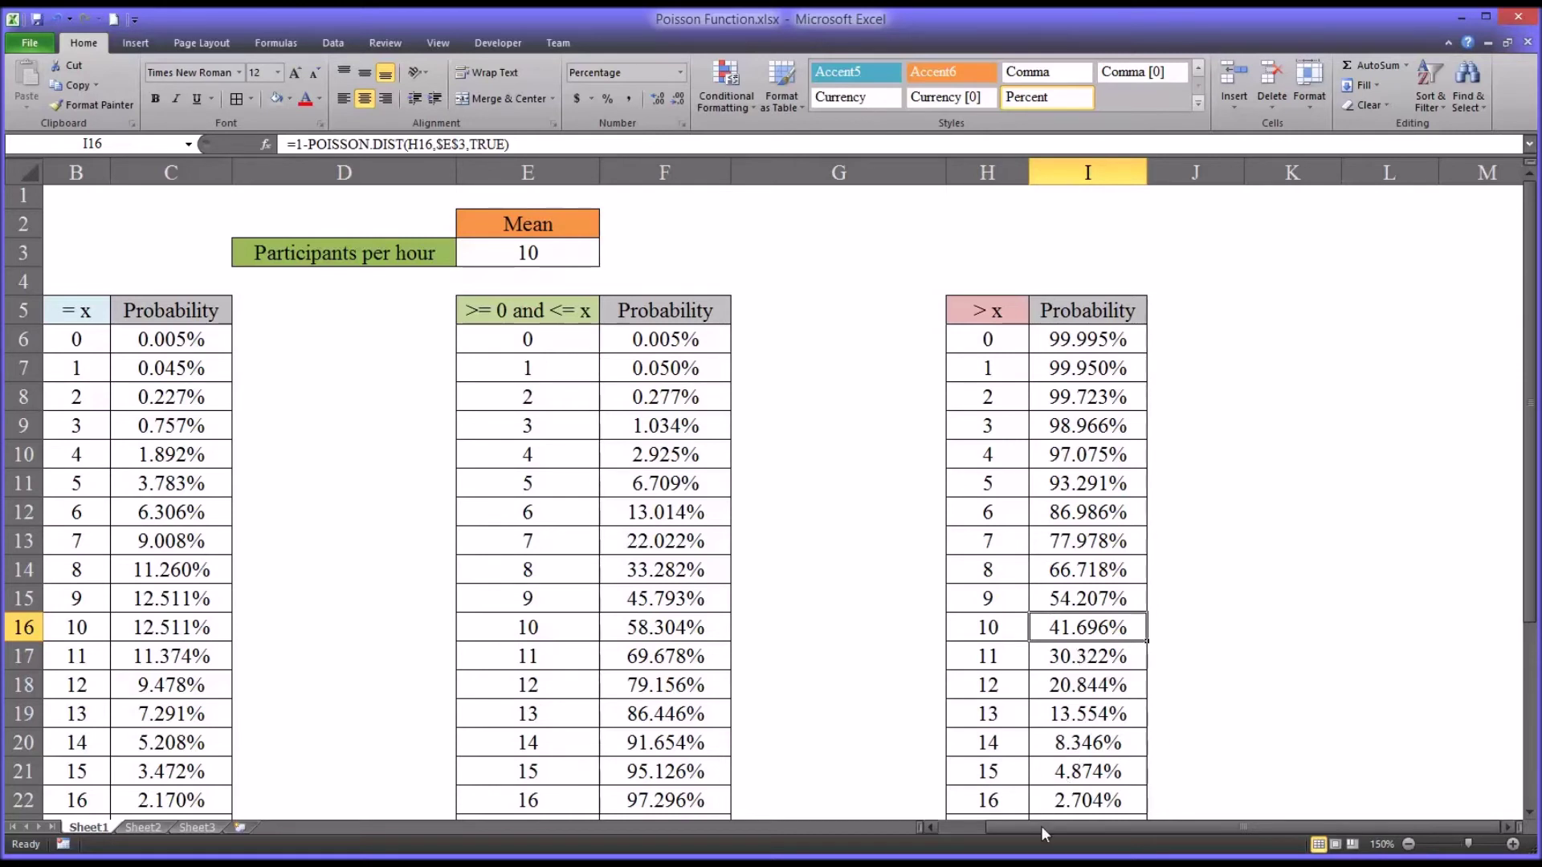
{"action": "left_click_drag", "start_coordinate": [1041, 825], "coordinate": [1005, 826]}
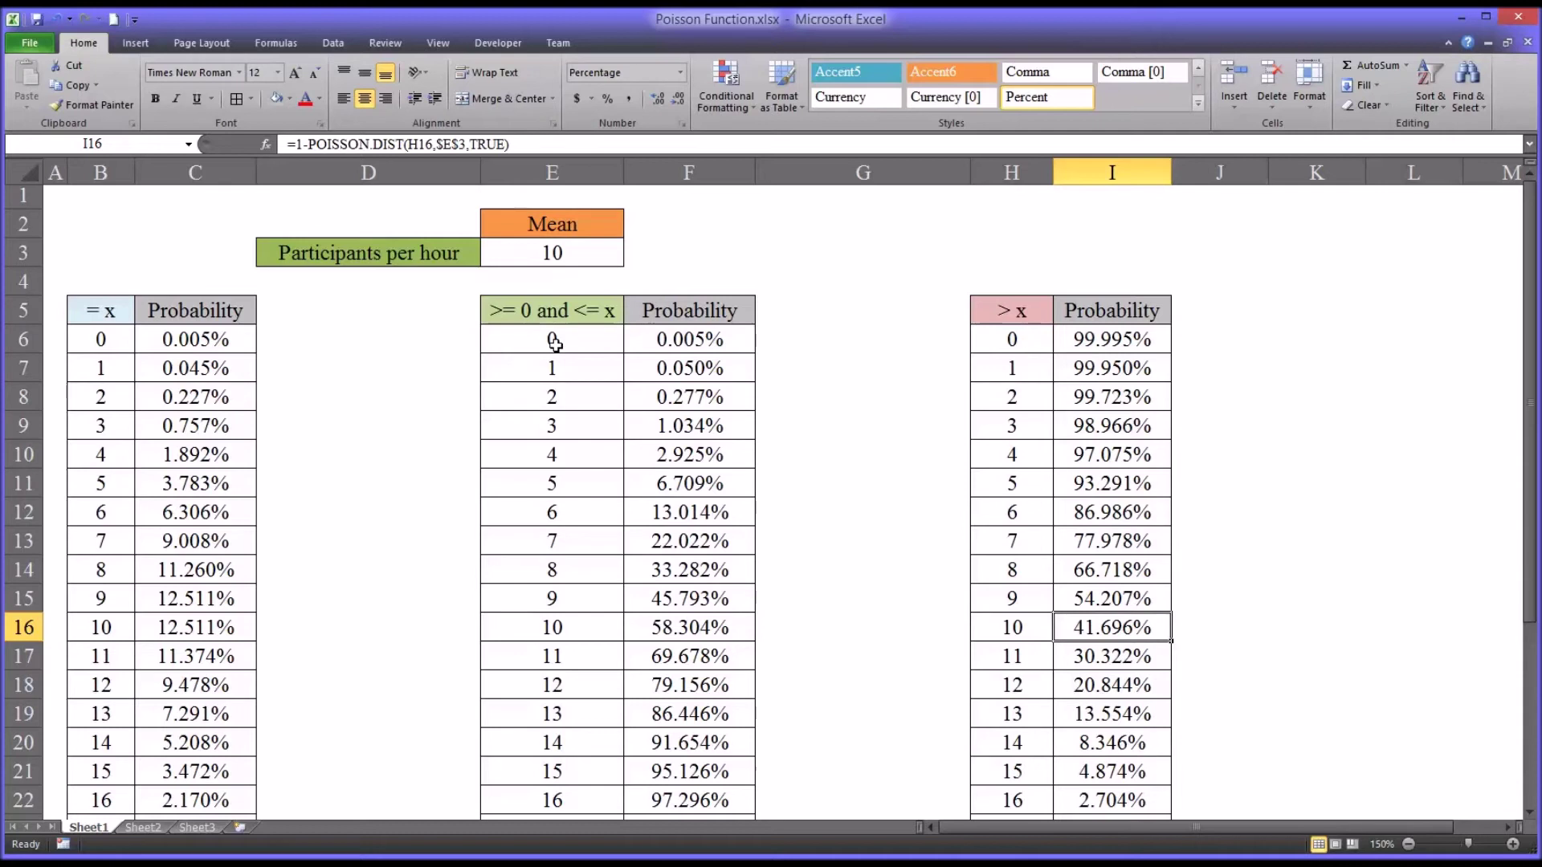
{"action": "left_click", "coordinate": [550, 688]}
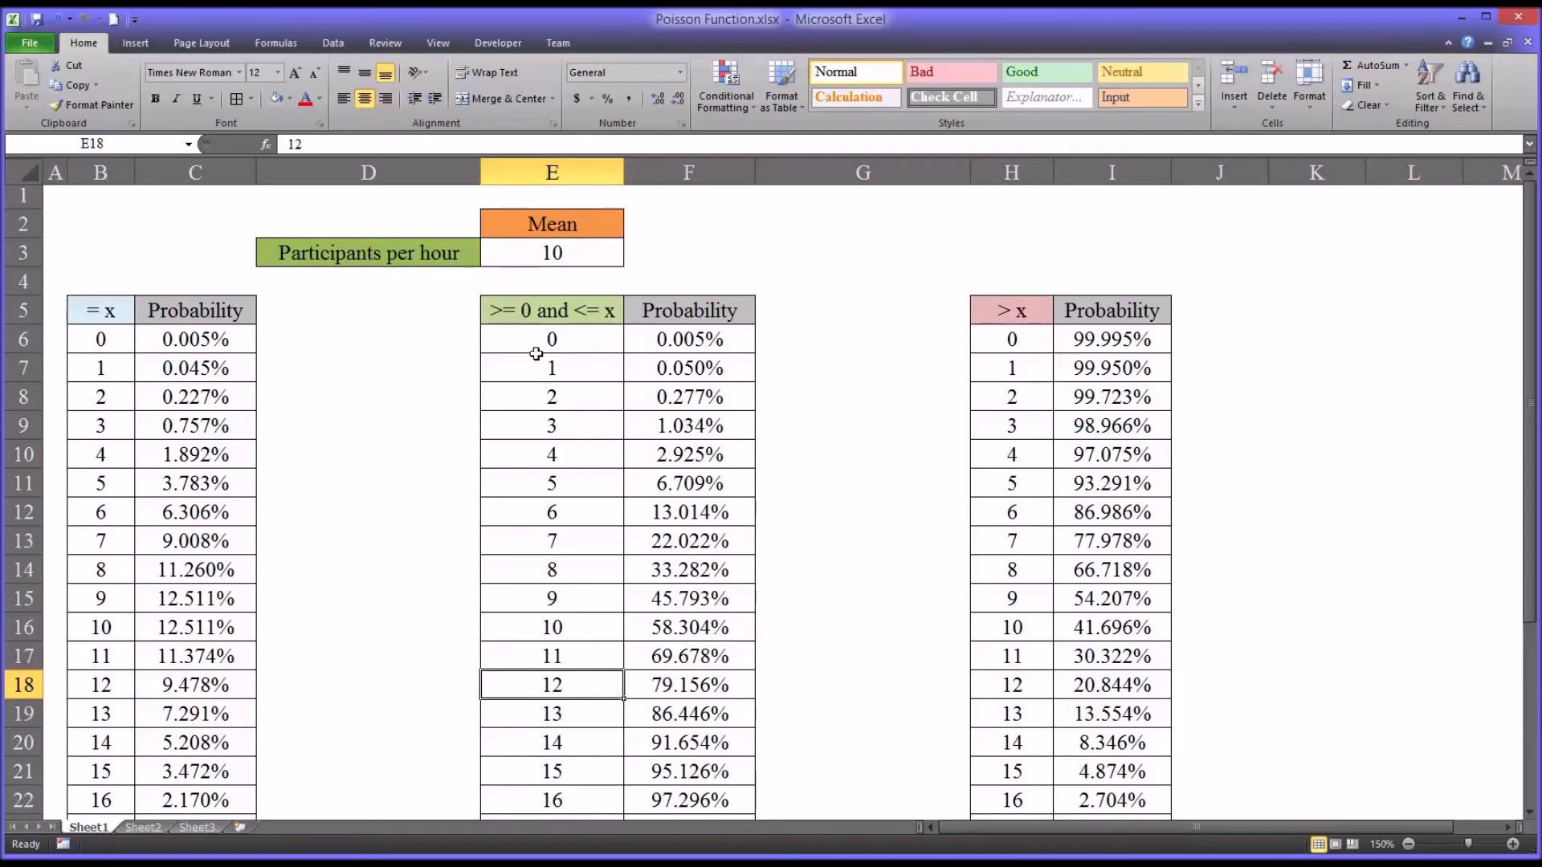
{"action": "left_click_drag", "start_coordinate": [540, 339], "coordinate": [584, 648]}
{"action": "left_click", "coordinate": [670, 656]}
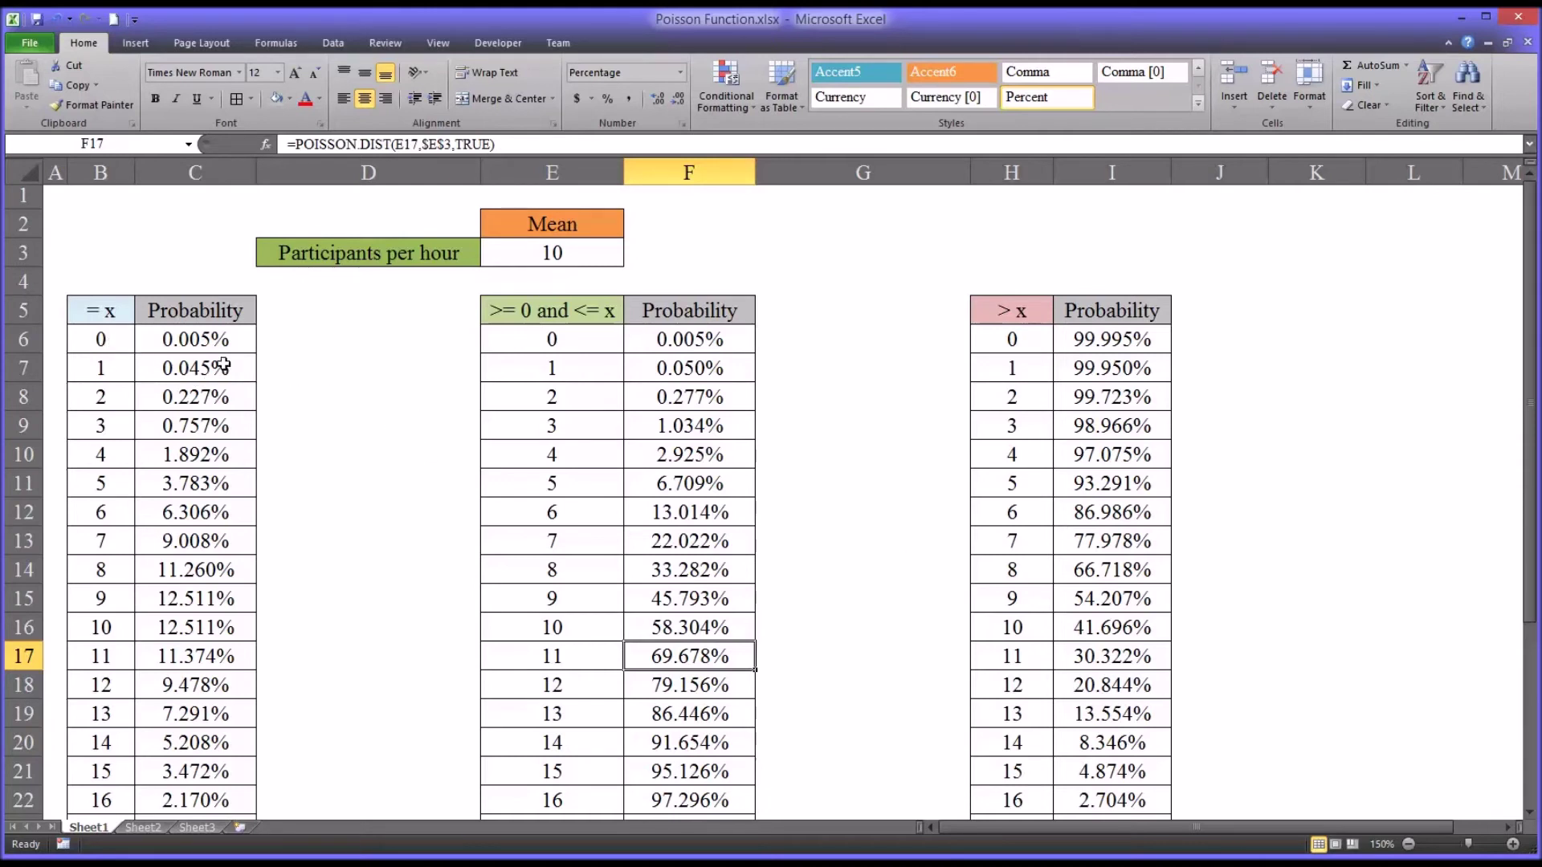
{"action": "left_click_drag", "start_coordinate": [118, 340], "coordinate": [162, 349]}
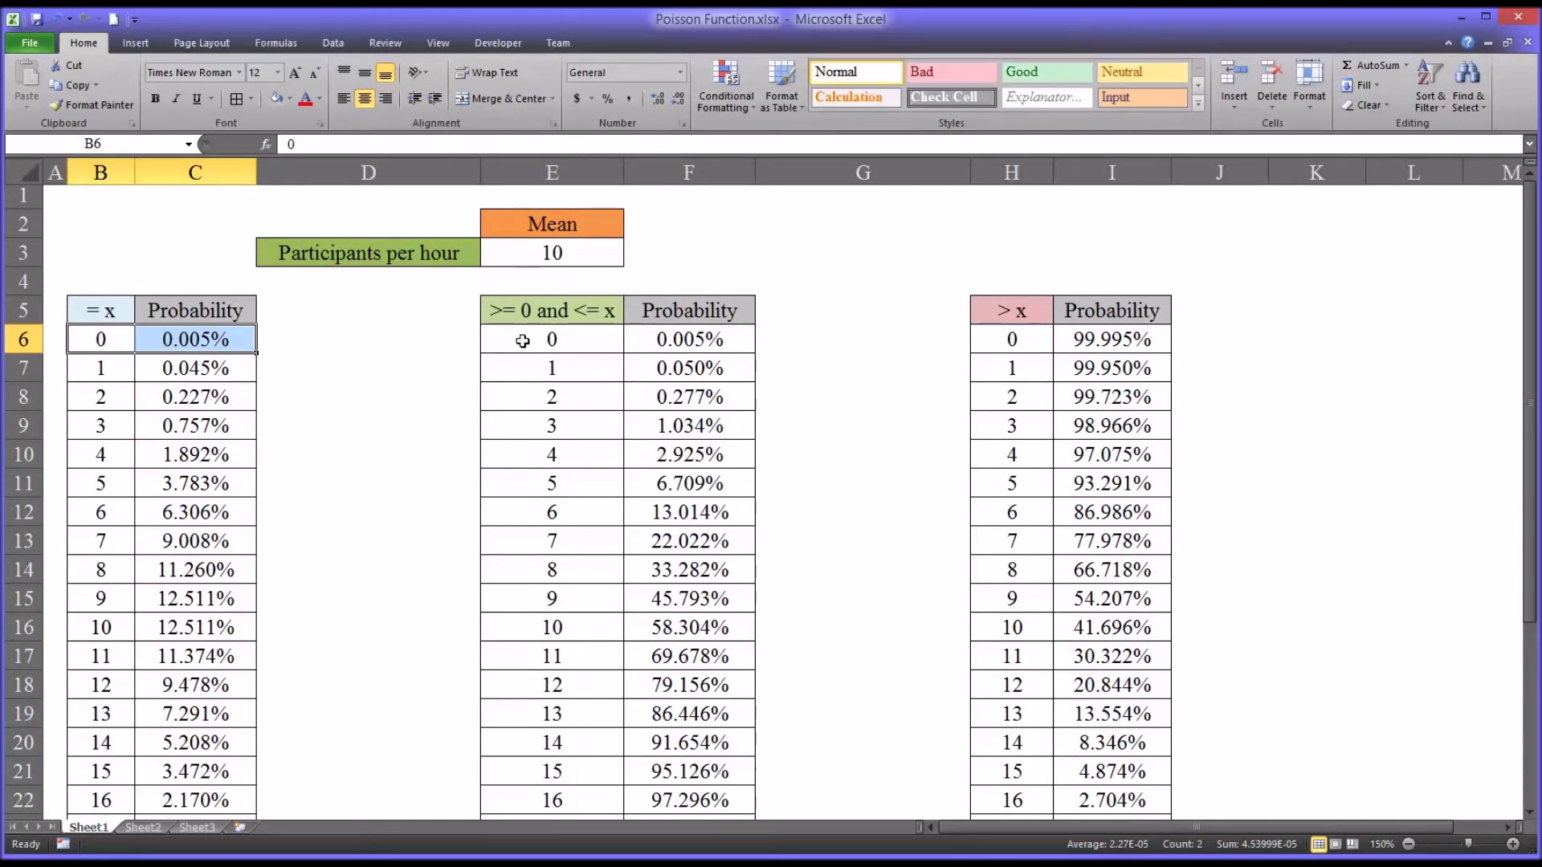
{"action": "left_click", "coordinate": [653, 571]}
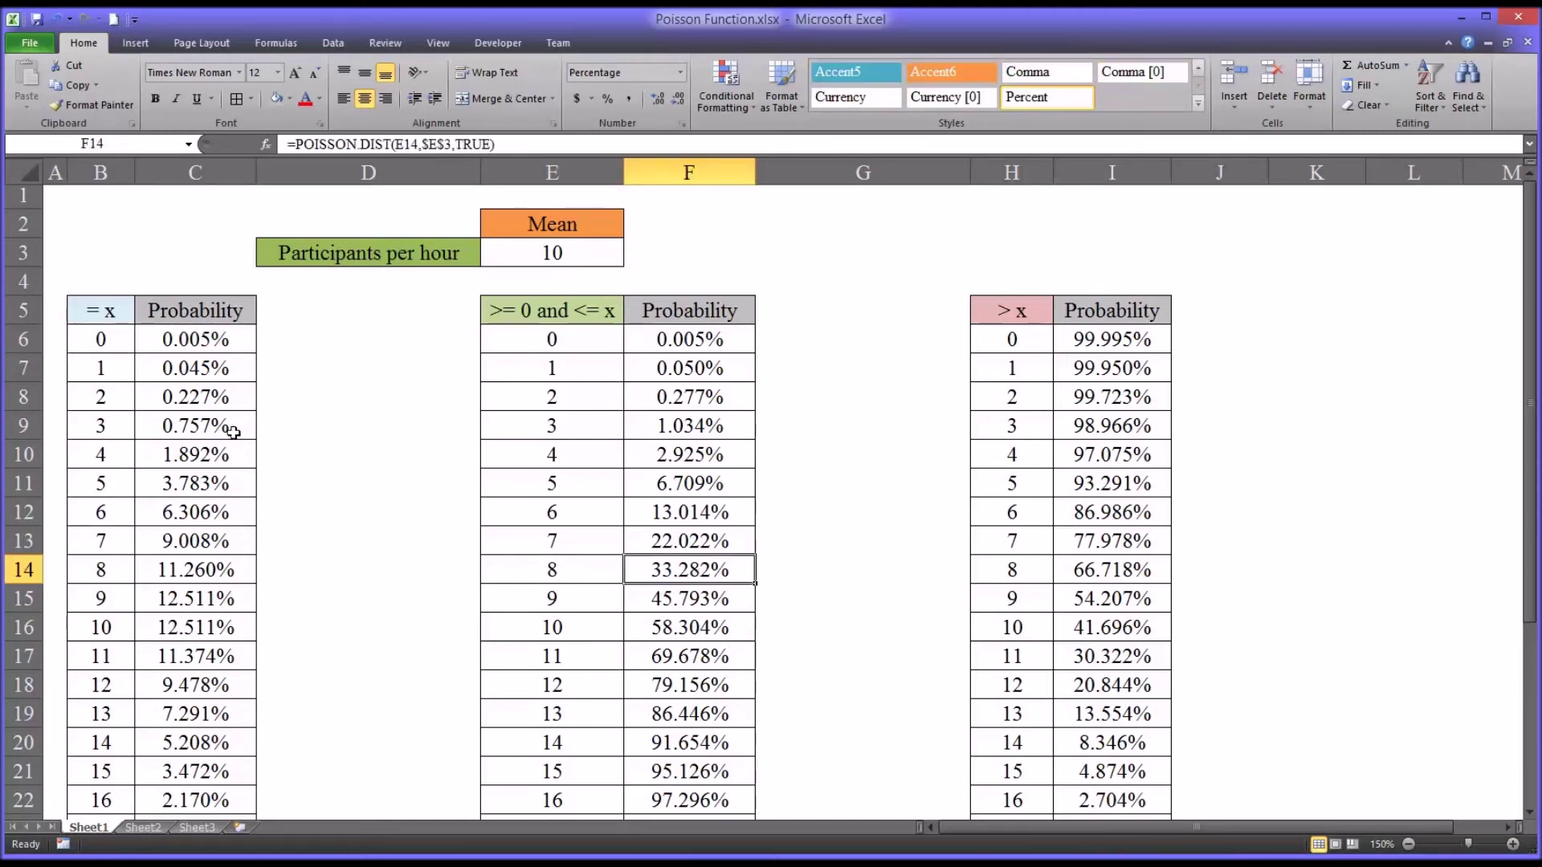
{"action": "left_click", "coordinate": [108, 339]}
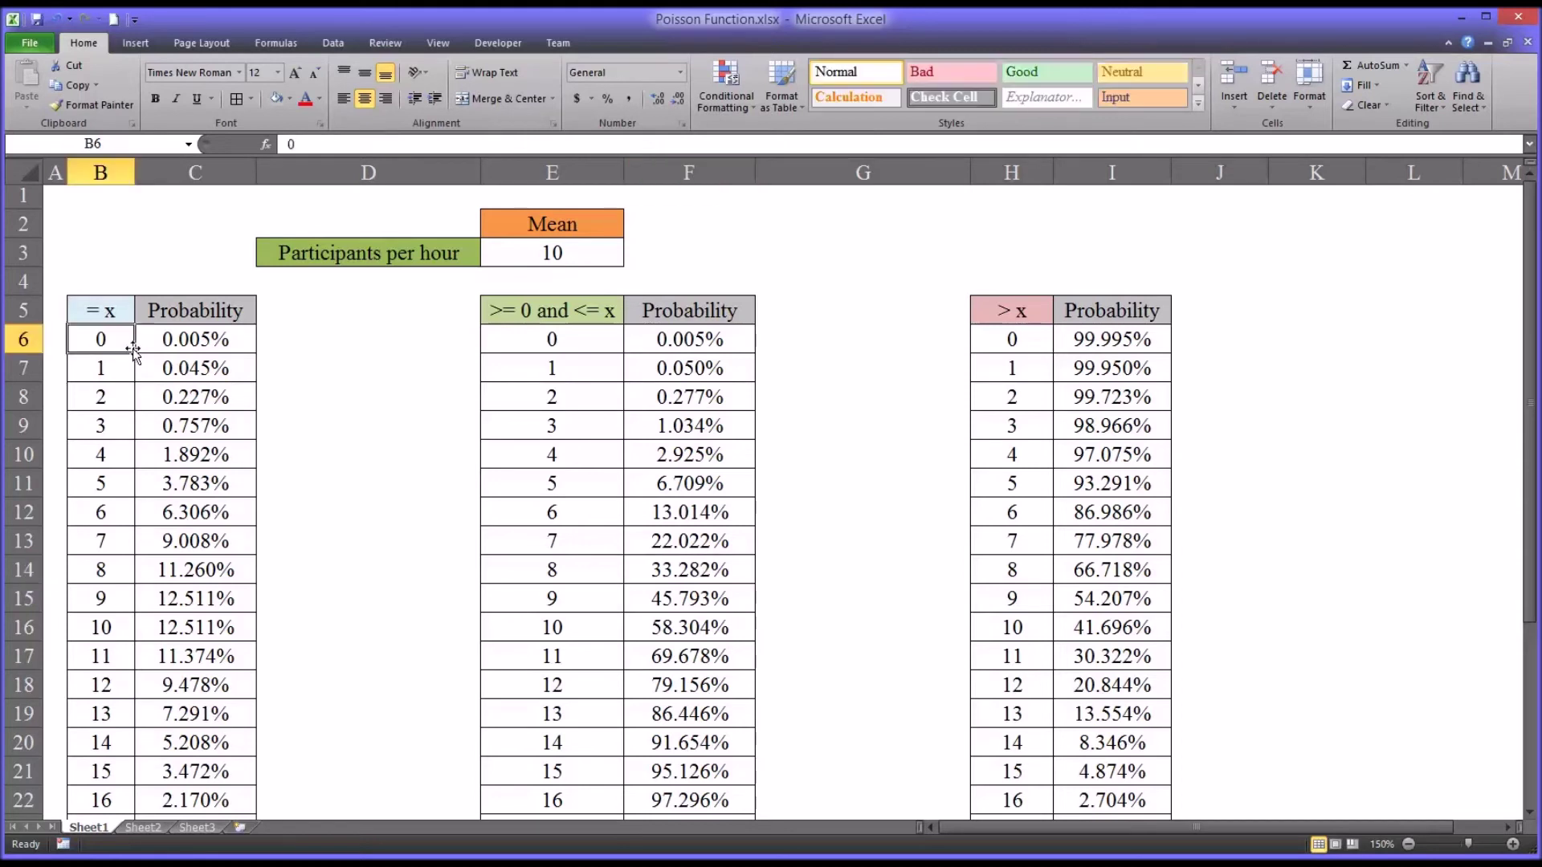
{"action": "left_click", "coordinate": [175, 354]}
{"action": "left_click_drag", "start_coordinate": [175, 354], "coordinate": [182, 566]}
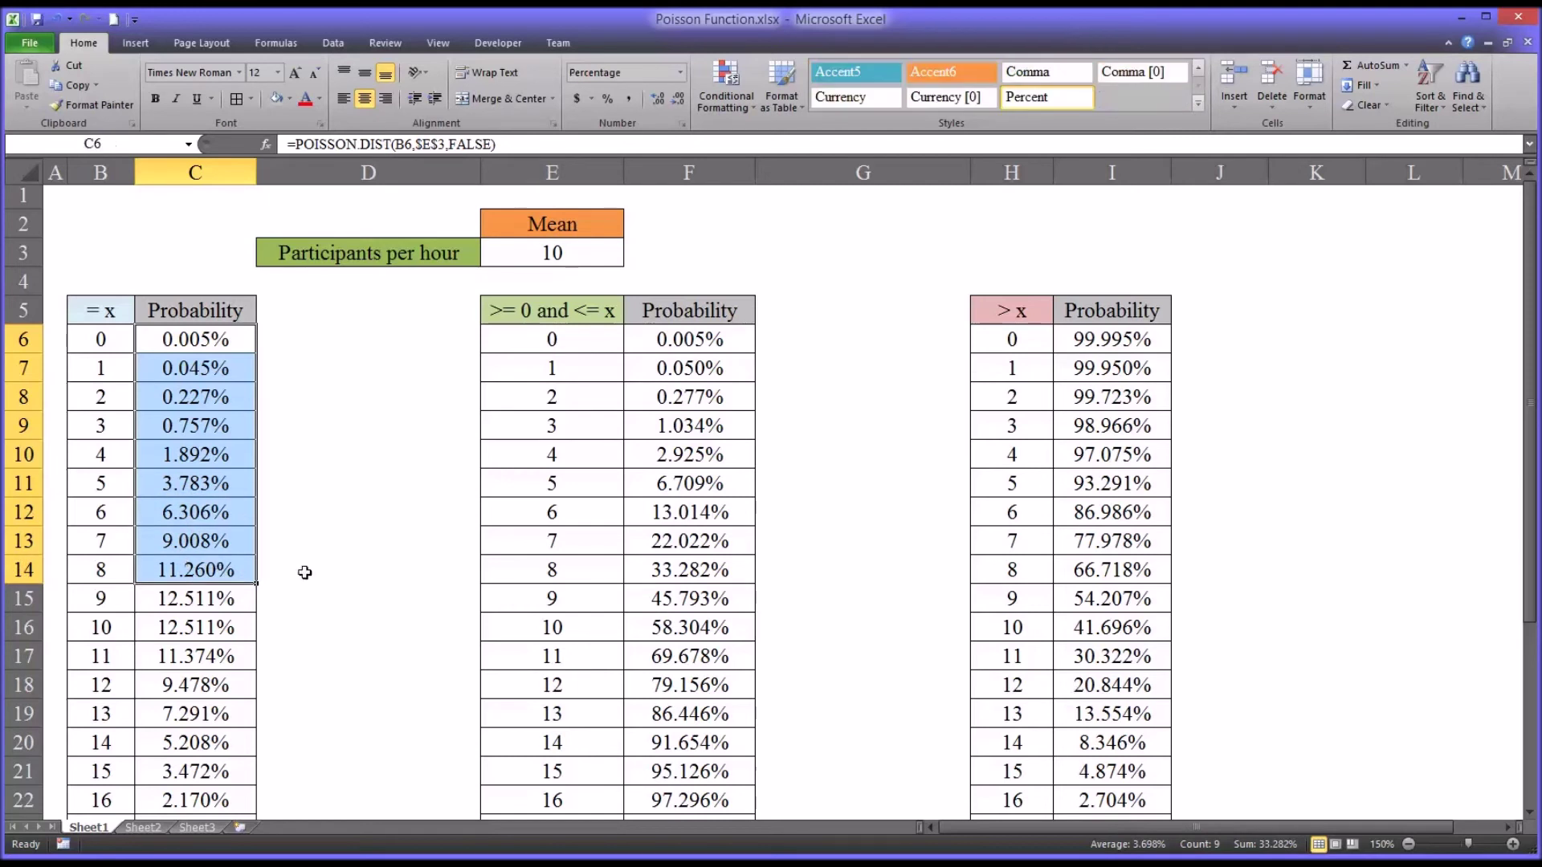
{"action": "left_click", "coordinate": [157, 455]}
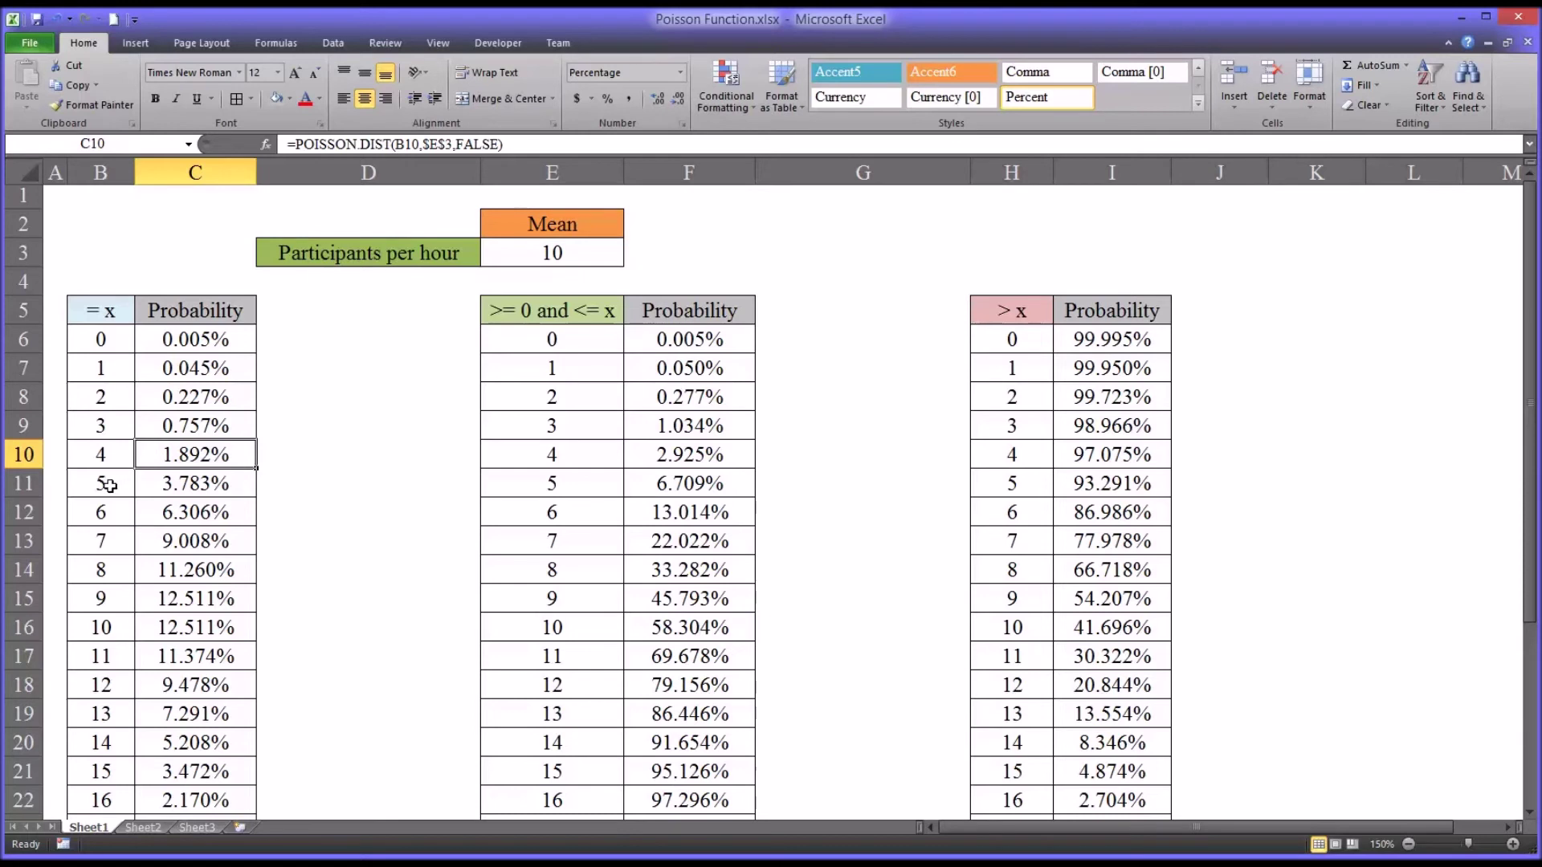
{"action": "left_click_drag", "start_coordinate": [105, 484], "coordinate": [108, 767]}
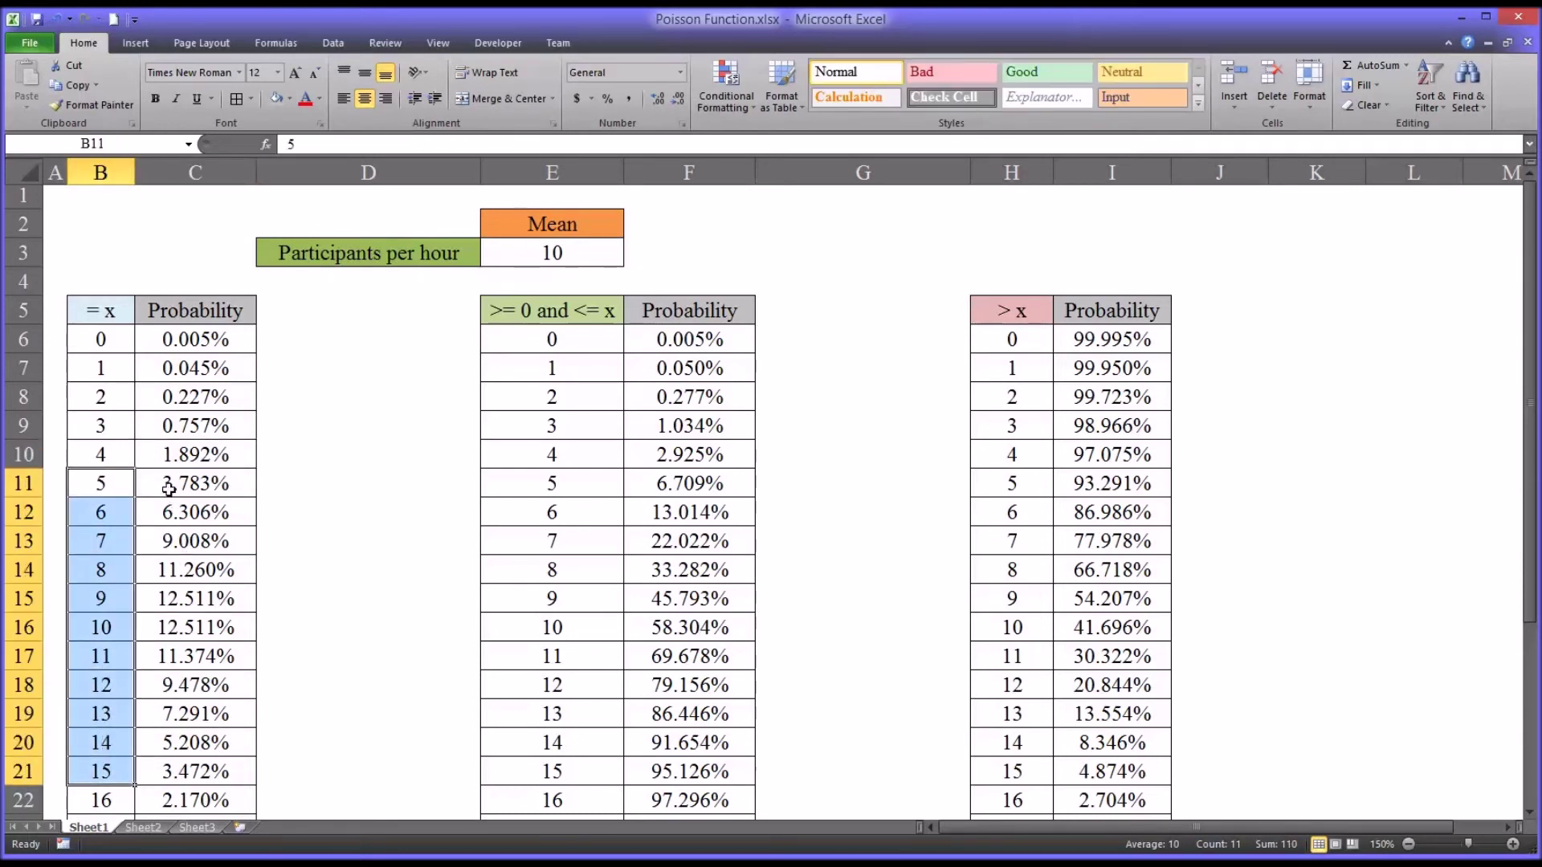
{"action": "left_click_drag", "start_coordinate": [169, 485], "coordinate": [167, 764]}
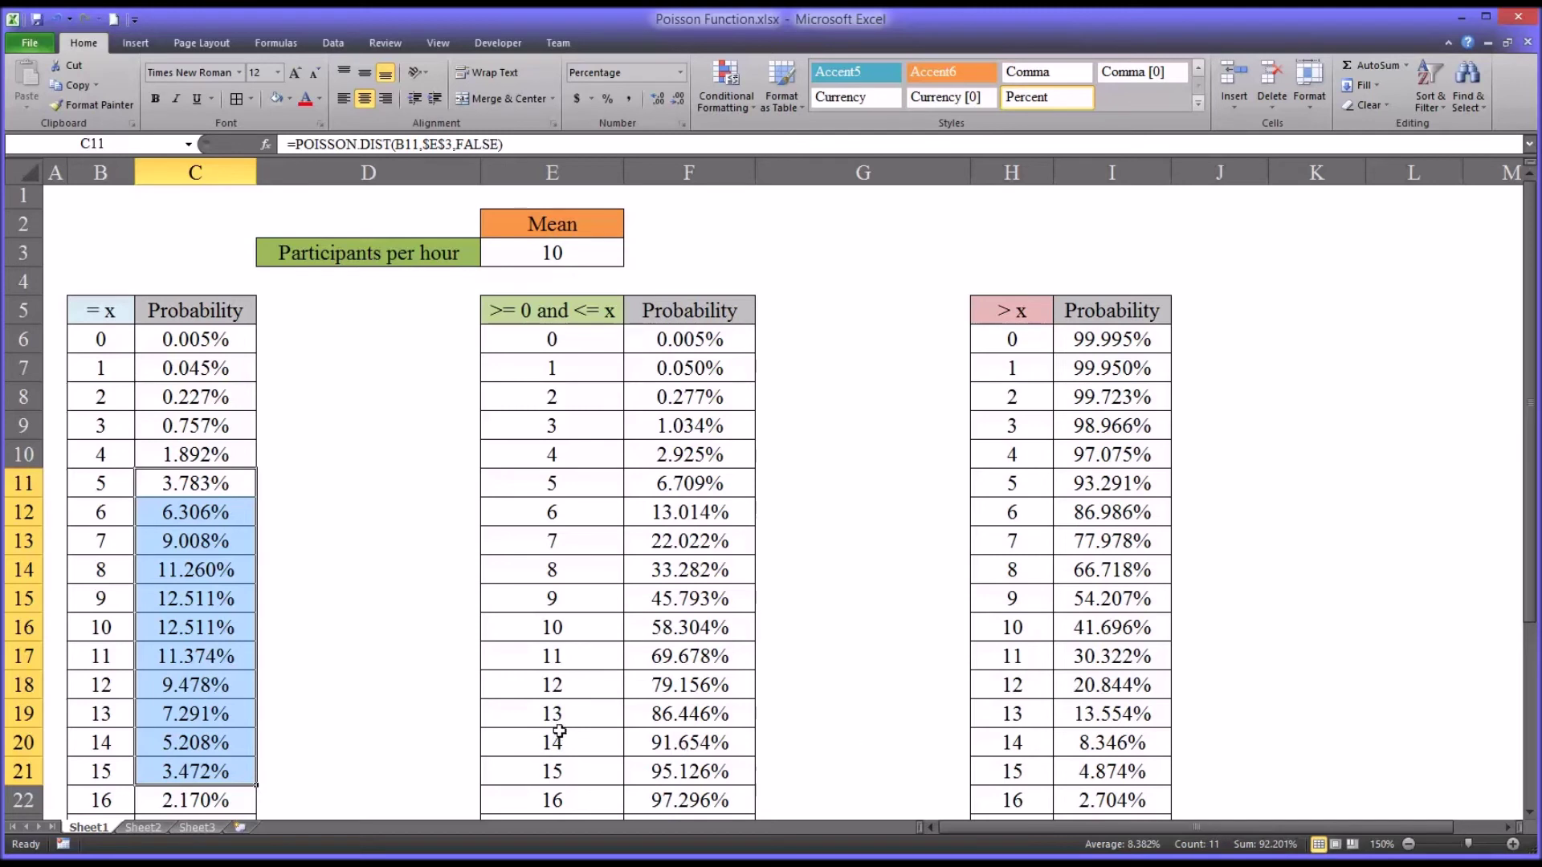
{"action": "left_click", "coordinate": [229, 483]}
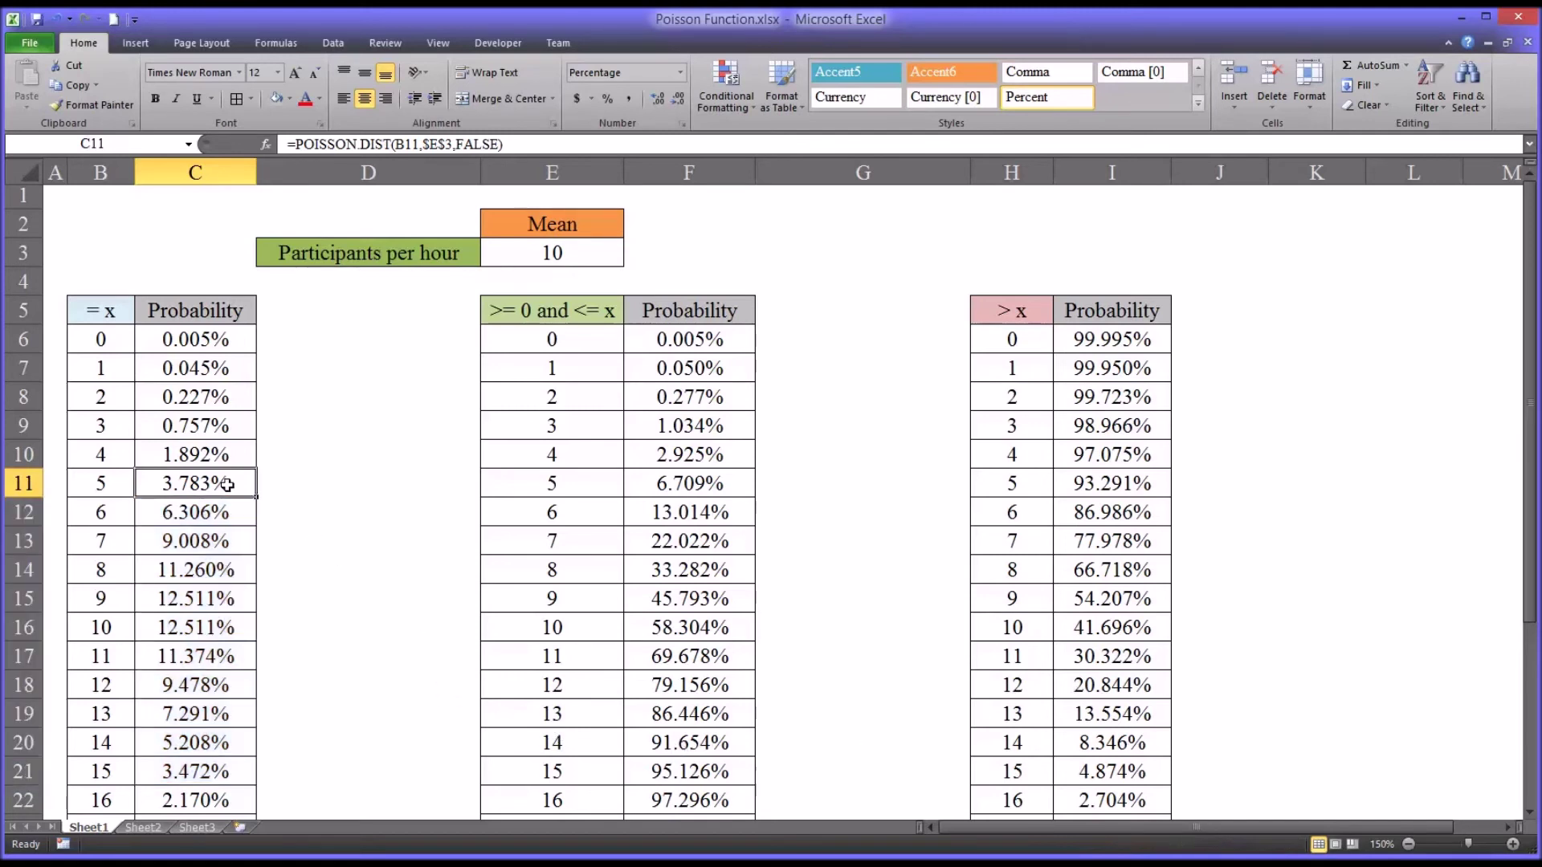
{"action": "left_click", "coordinate": [230, 344]}
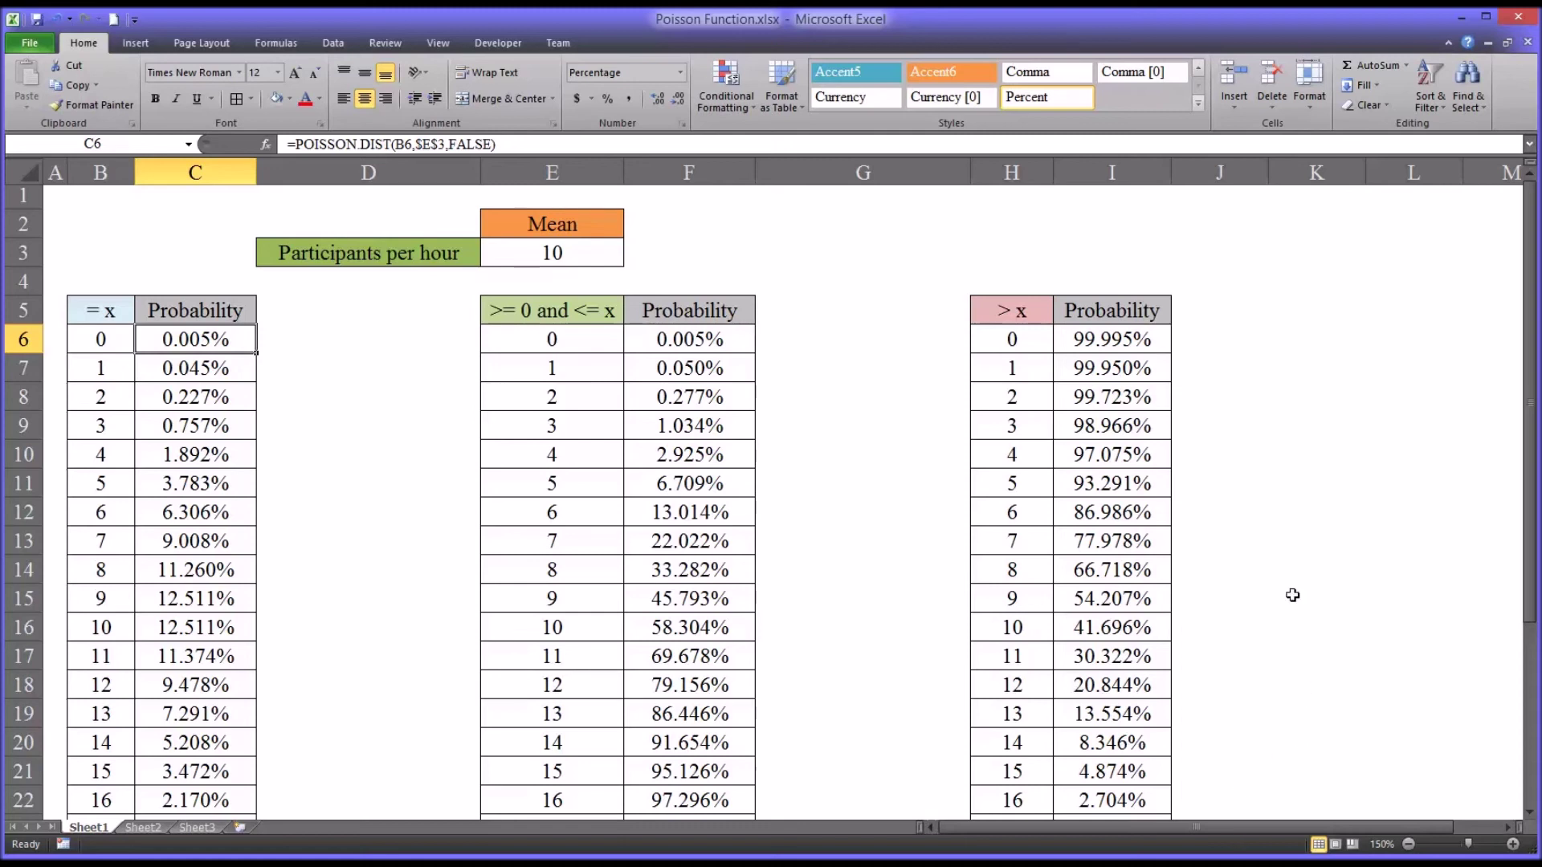
{"action": "left_click", "coordinate": [1022, 312]}
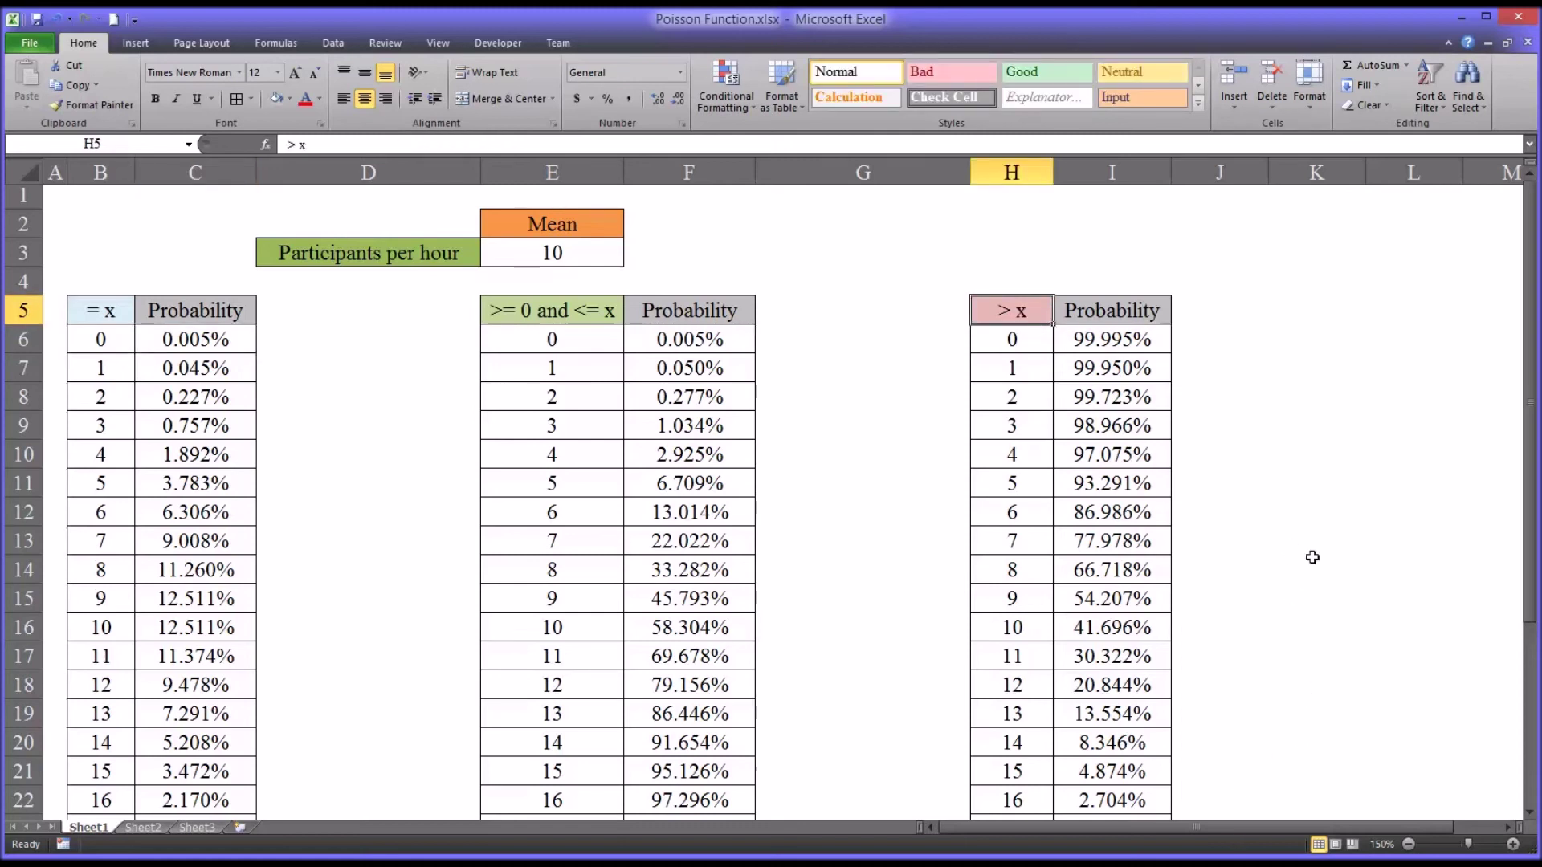
{"action": "left_click", "coordinate": [1528, 813]}
{"action": "left_click", "coordinate": [1528, 813]}
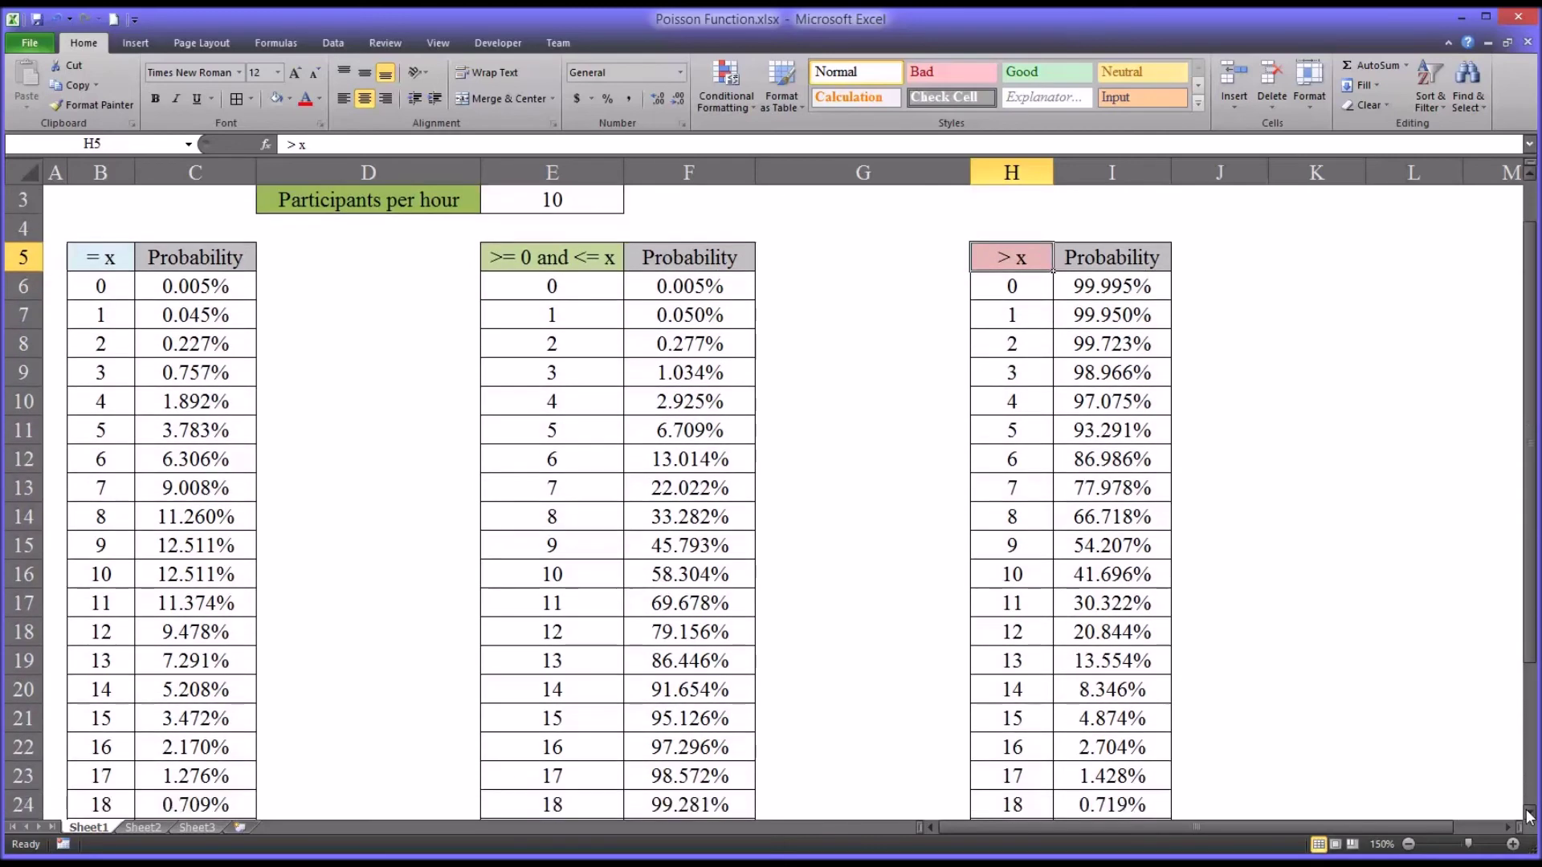
{"action": "left_click", "coordinate": [1527, 813]}
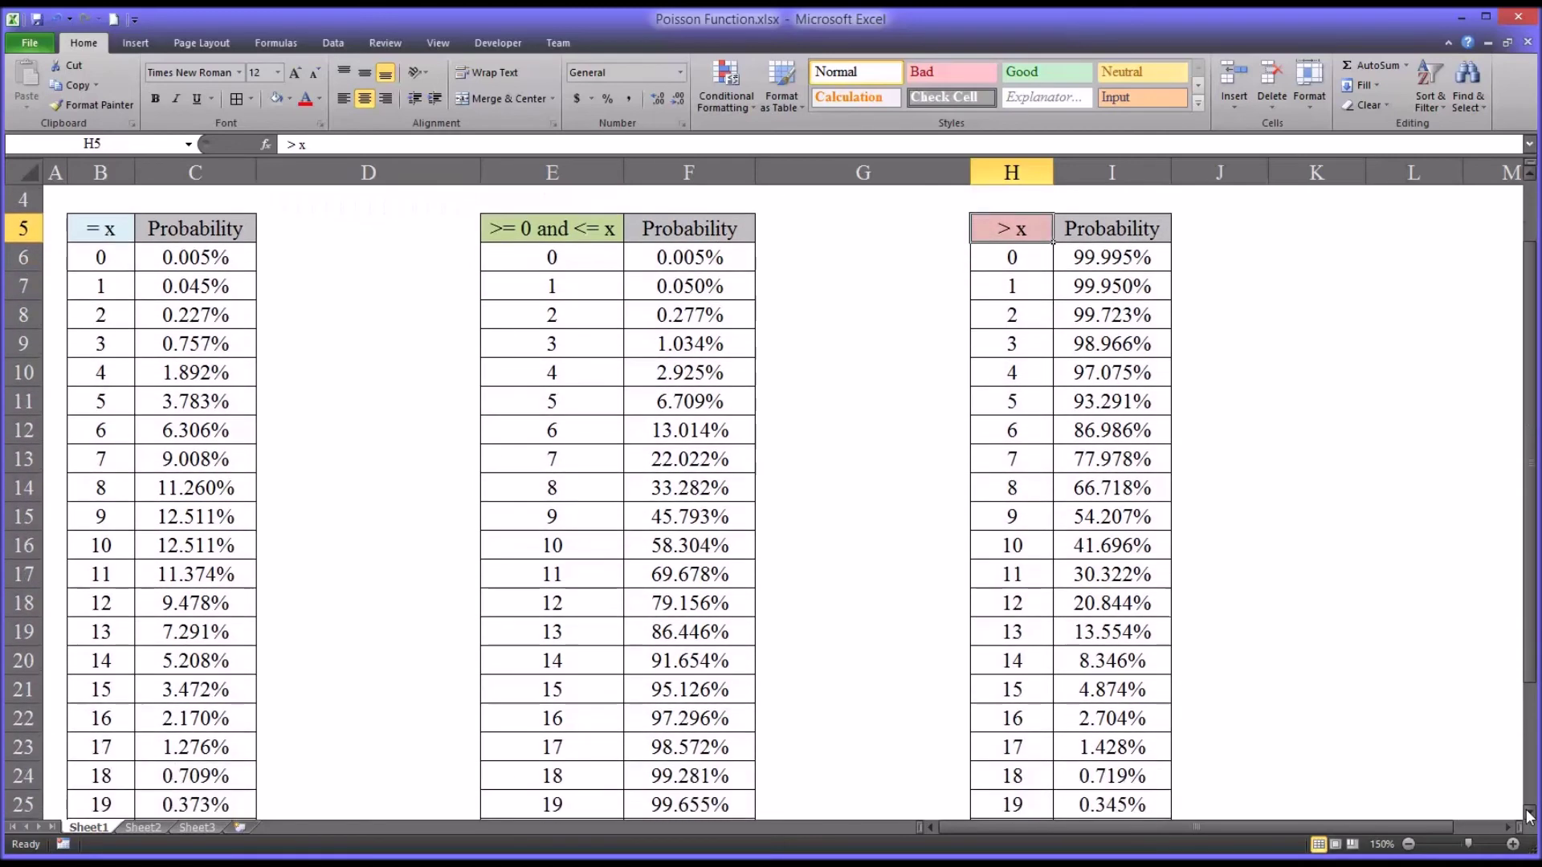
{"action": "left_click", "coordinate": [1068, 689]}
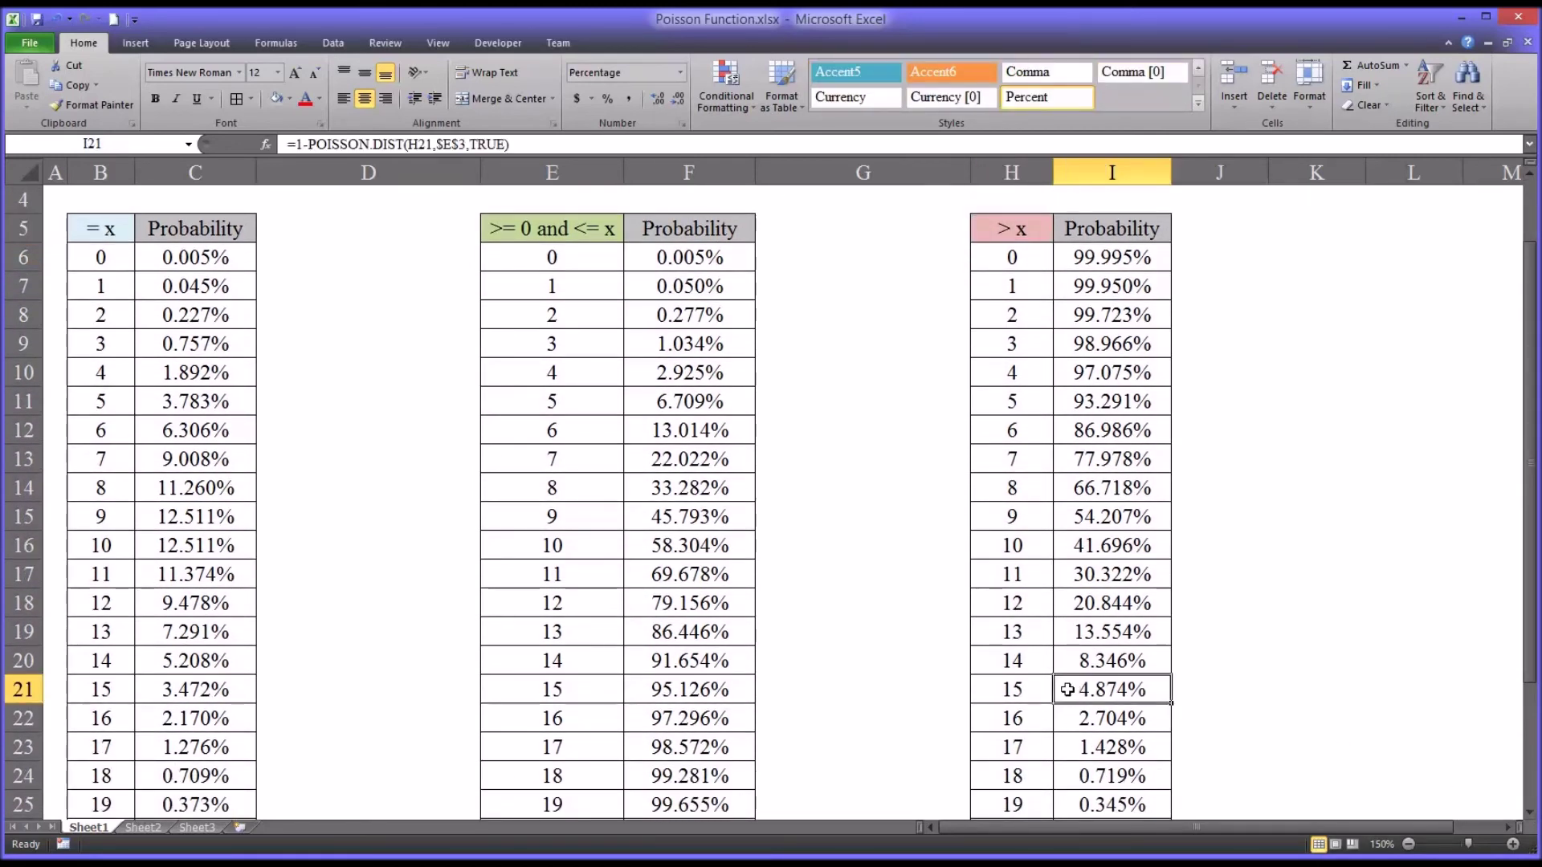
{"action": "left_click", "coordinate": [1019, 691]}
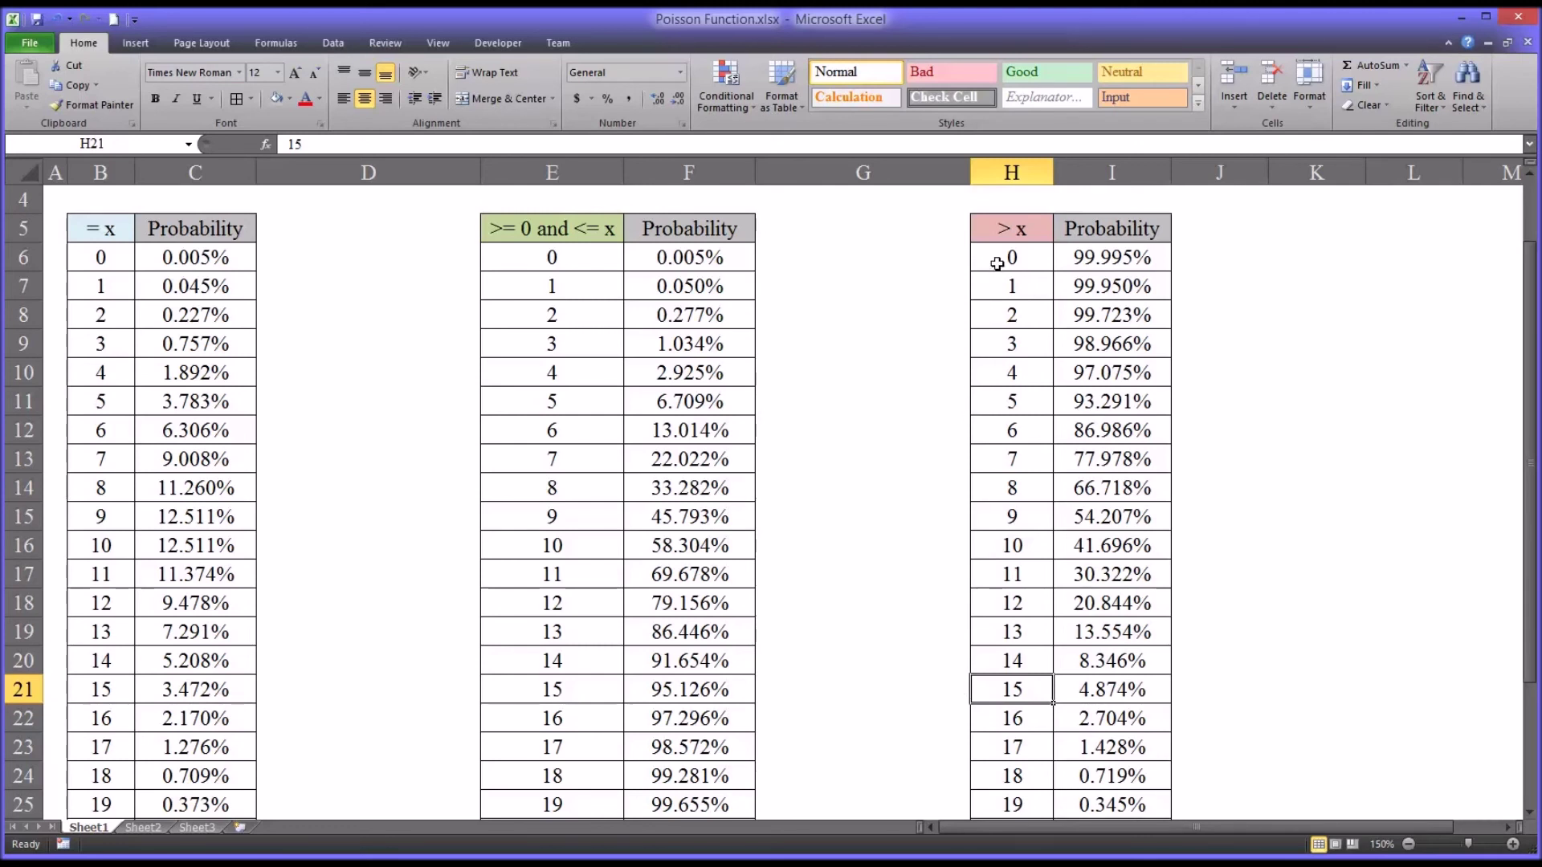
{"action": "left_click_drag", "start_coordinate": [997, 259], "coordinate": [987, 690]}
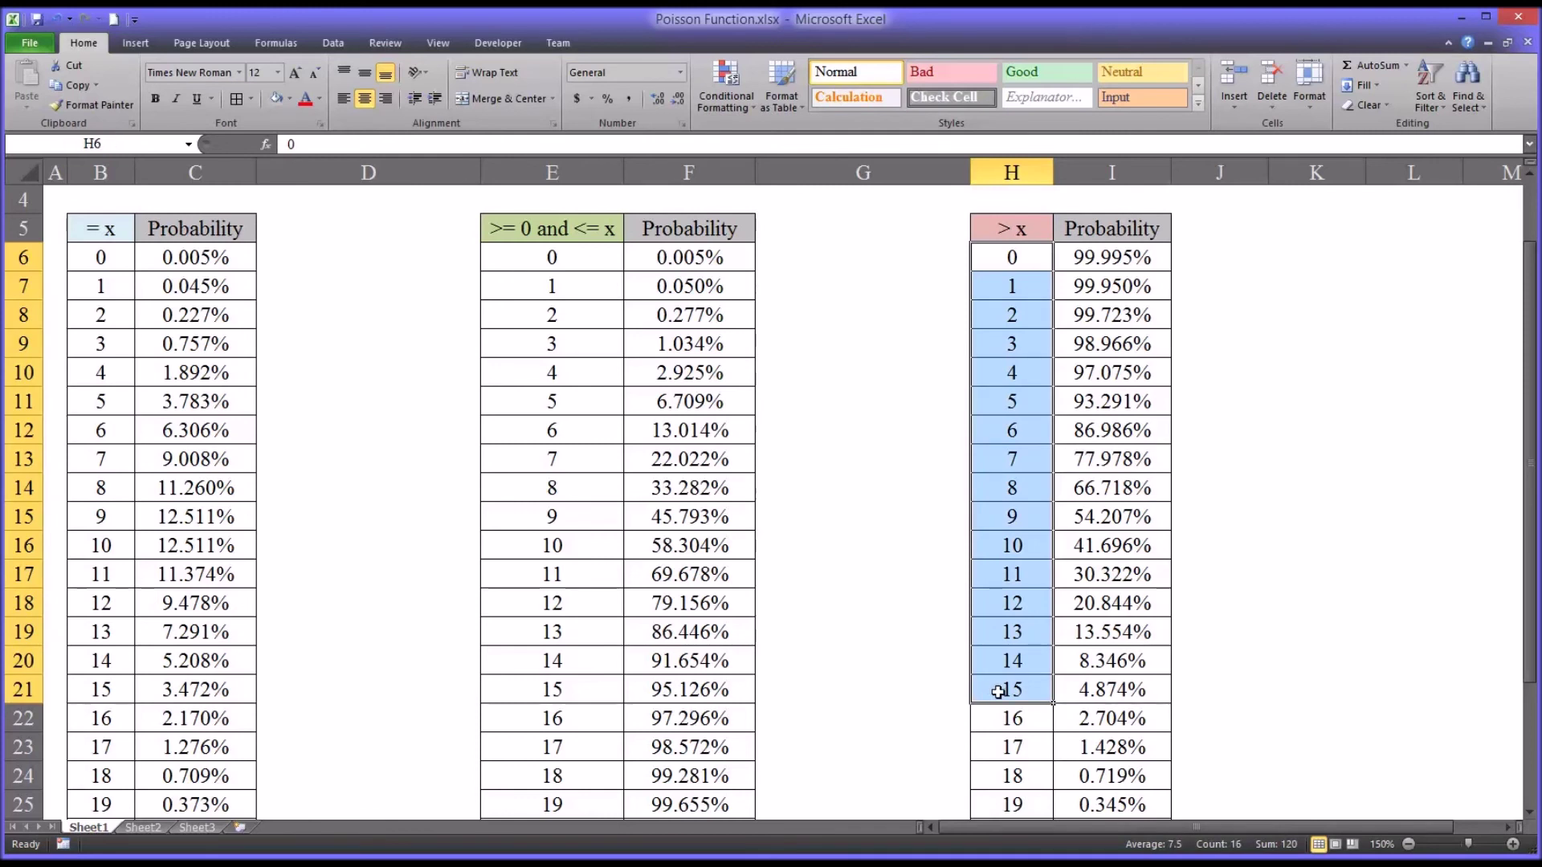
{"action": "left_click", "coordinate": [1084, 697]}
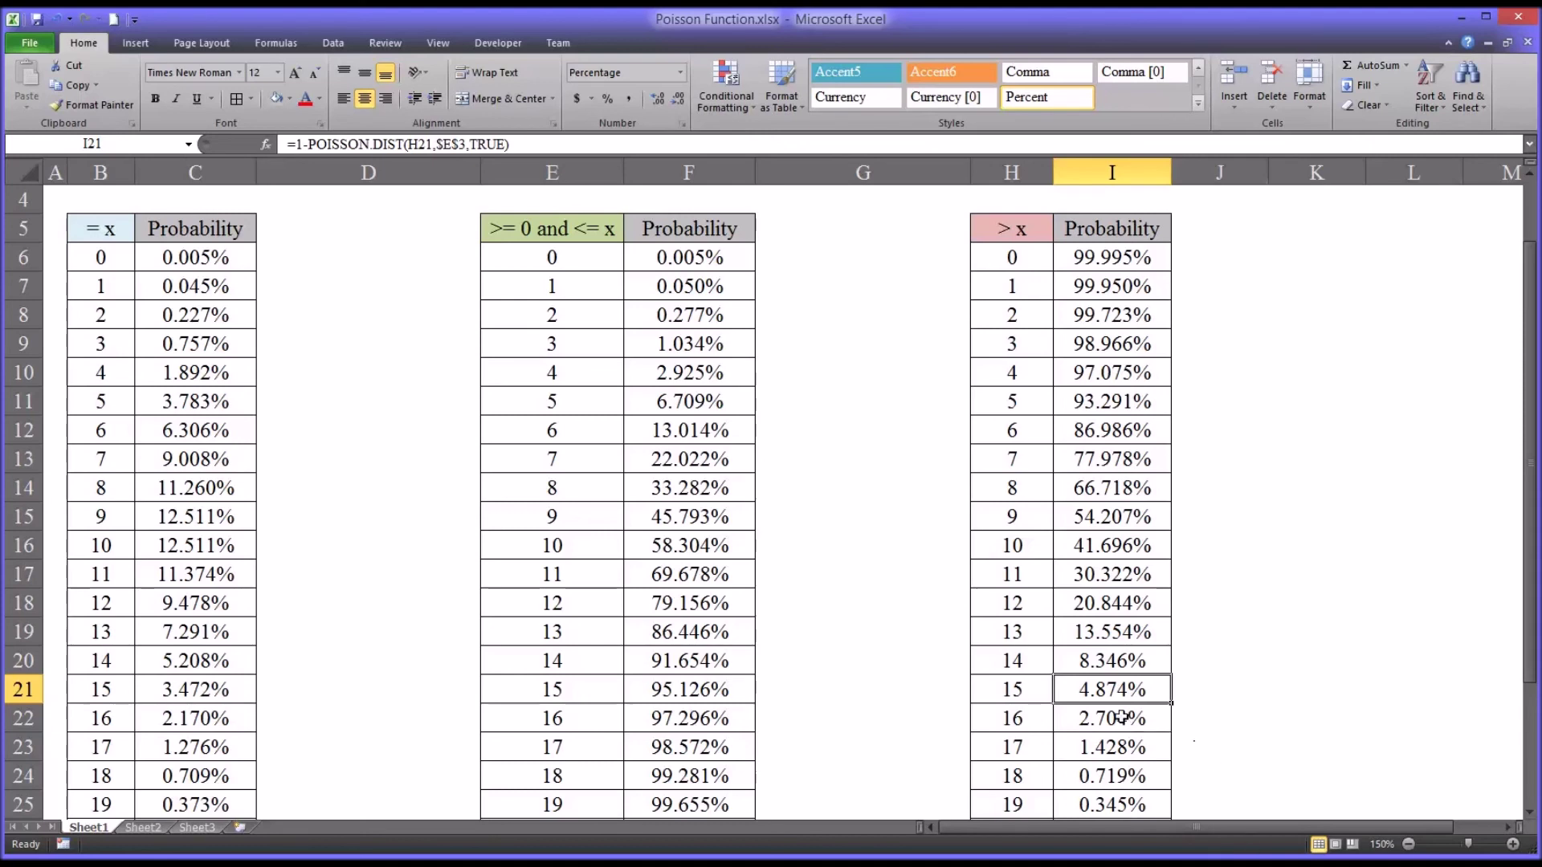
{"action": "left_click", "coordinate": [1530, 813]}
{"action": "left_click", "coordinate": [1529, 812]}
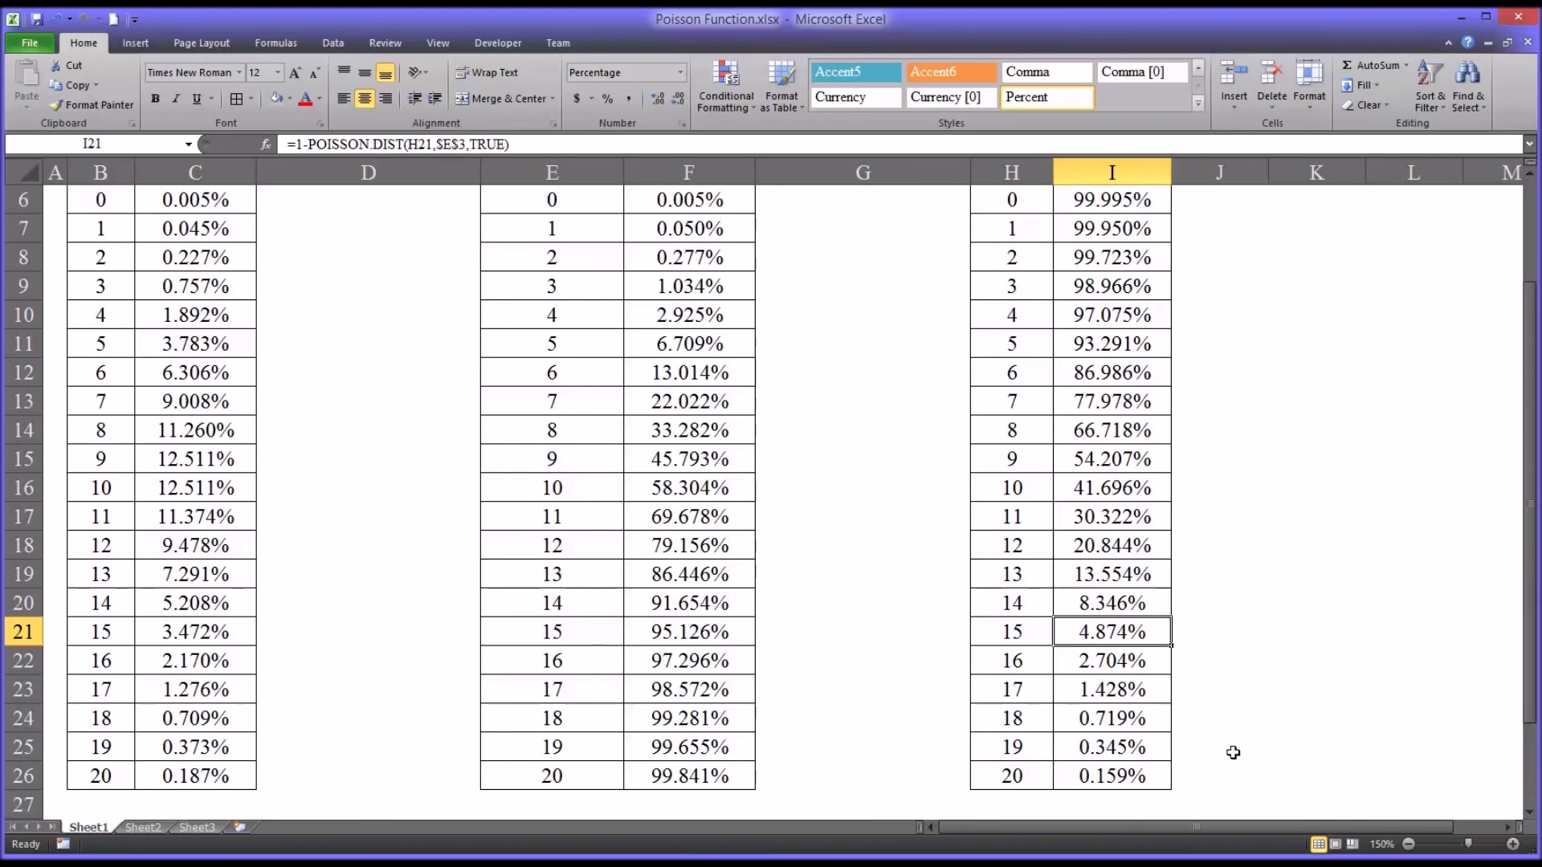
{"action": "left_click", "coordinate": [994, 776]}
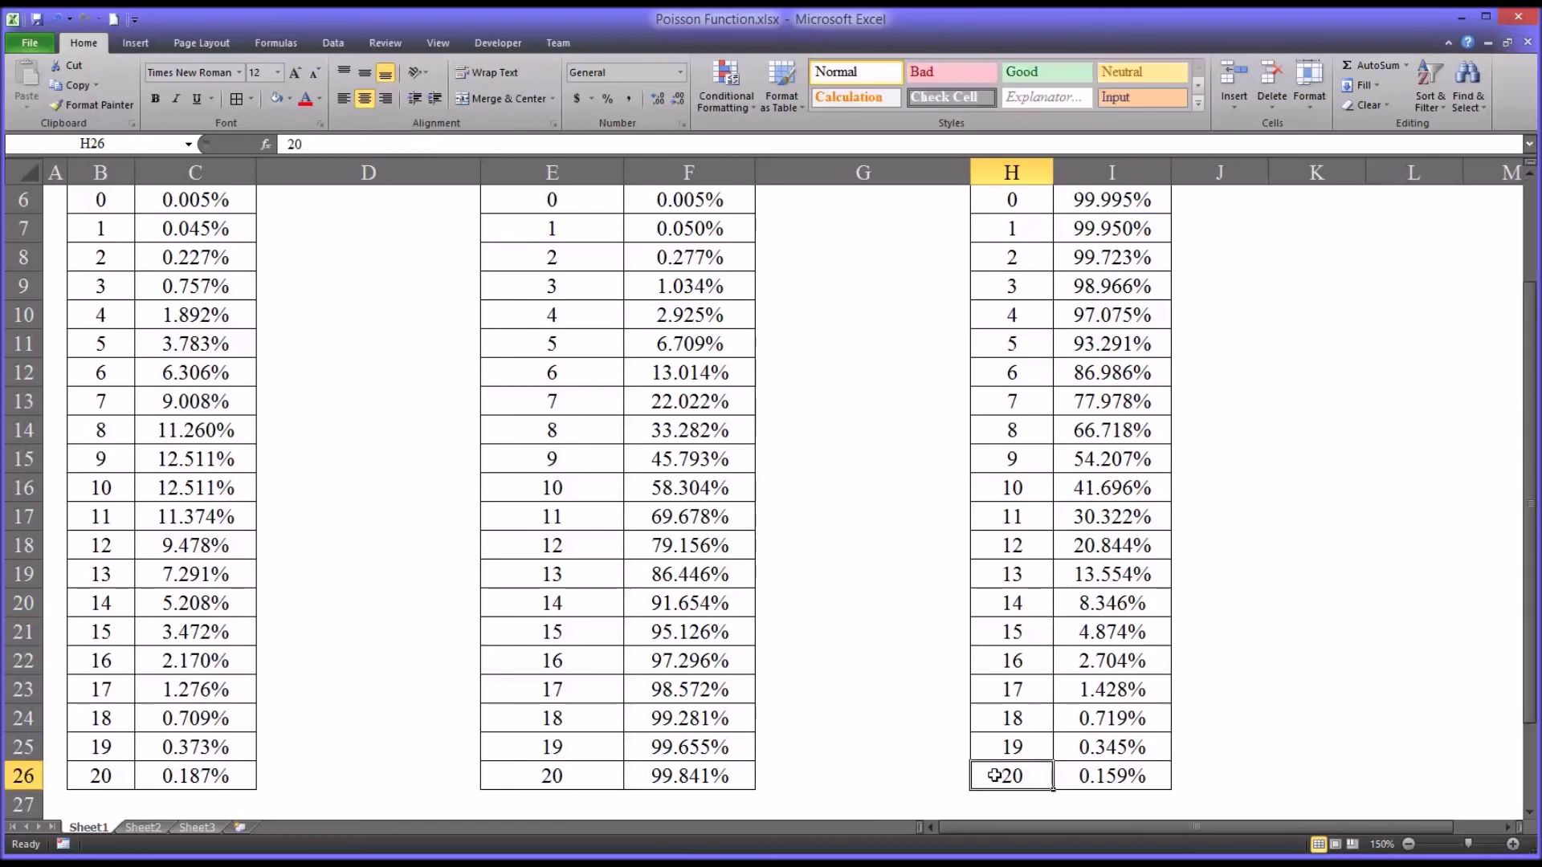
{"action": "left_click", "coordinate": [1072, 781]}
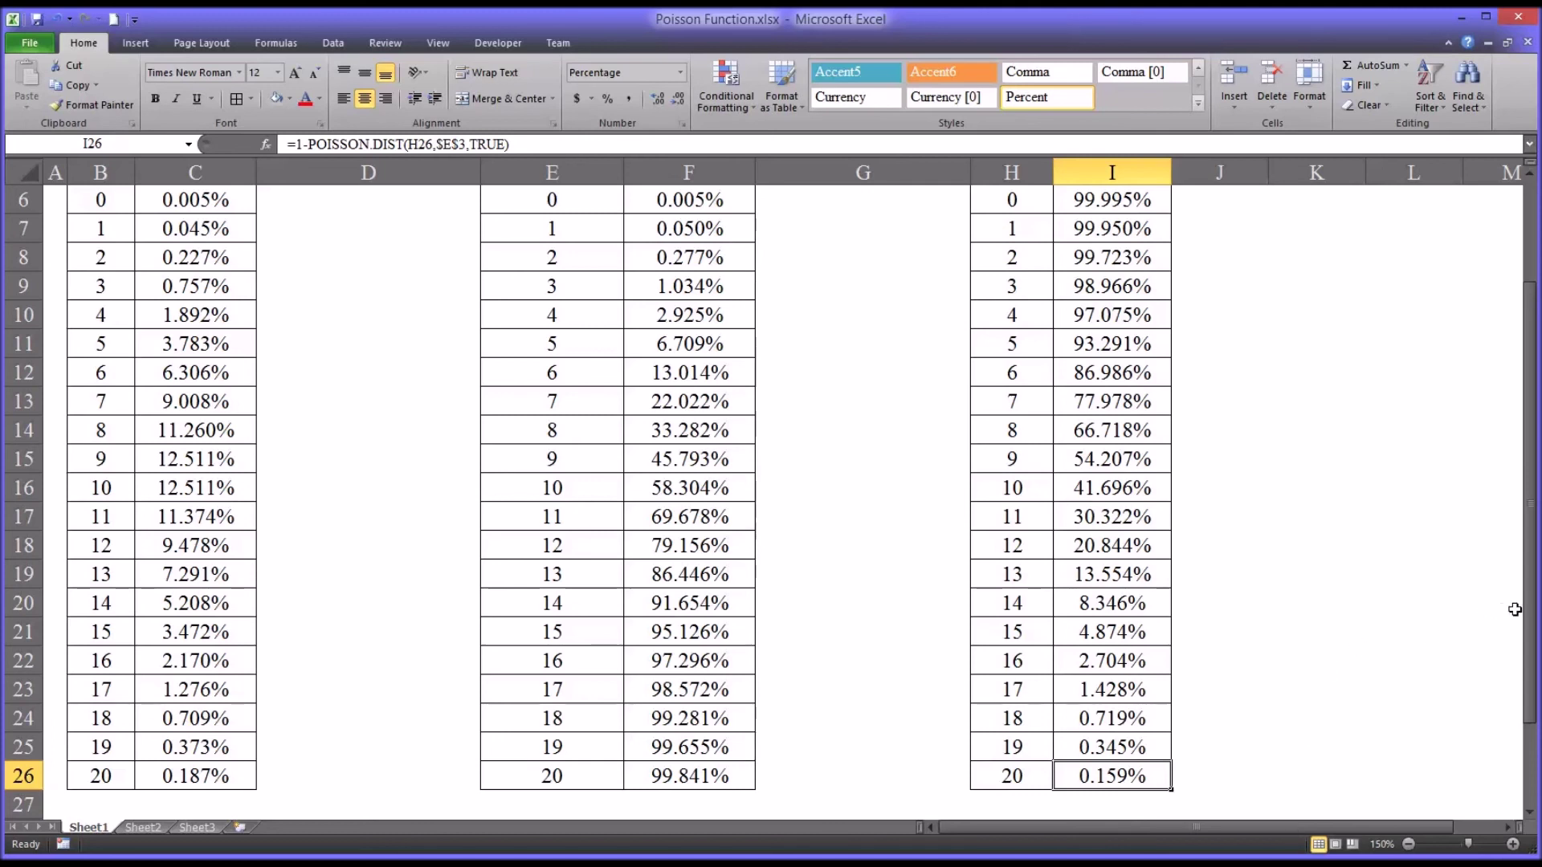
{"action": "left_click_drag", "start_coordinate": [1530, 625], "coordinate": [1530, 555]}
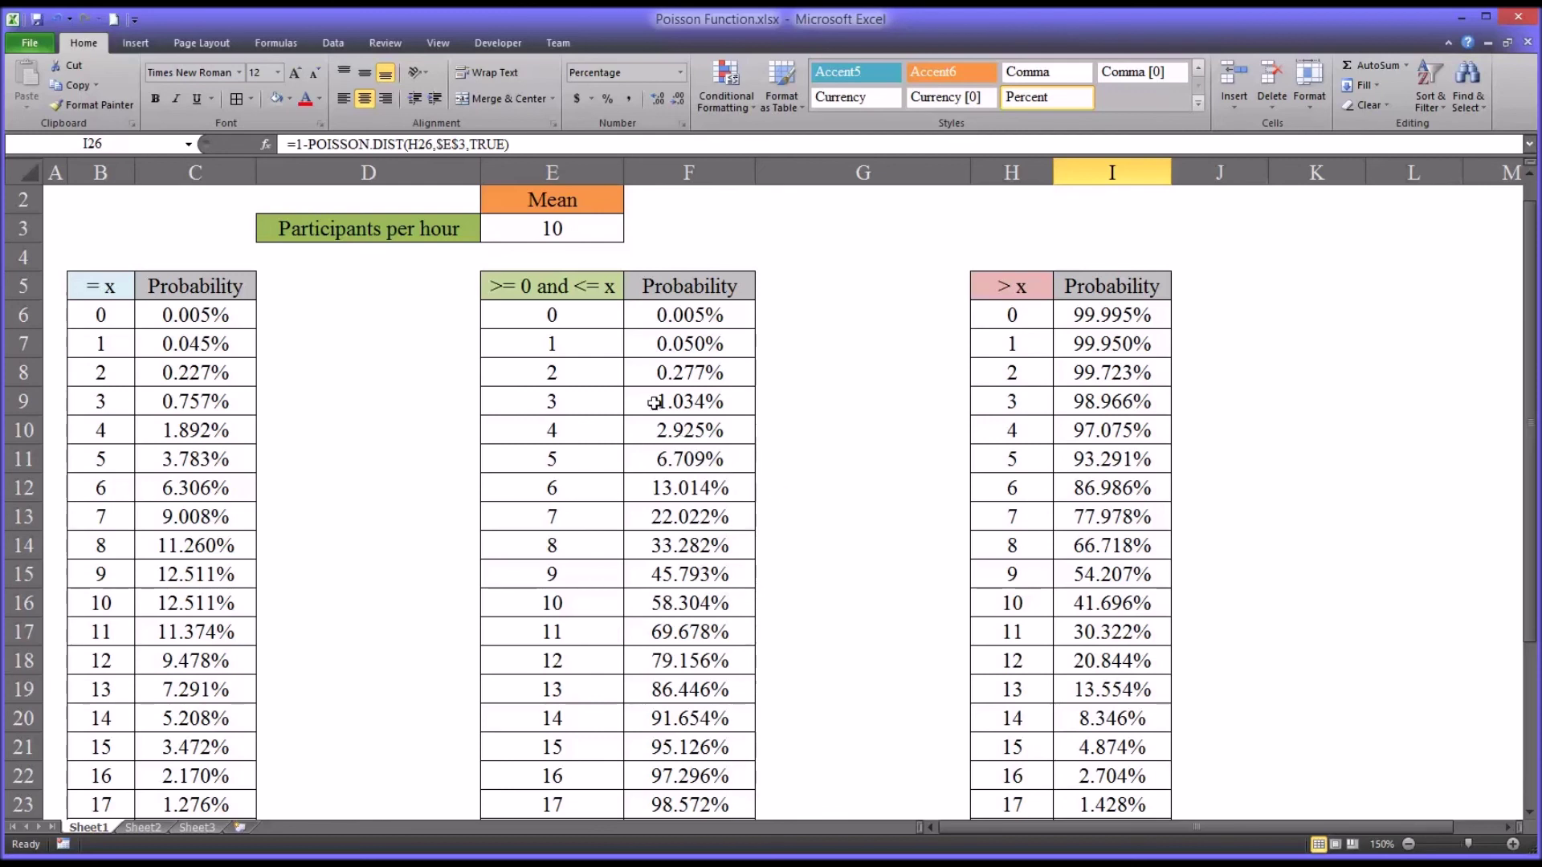
{"action": "left_click", "coordinate": [512, 228]}
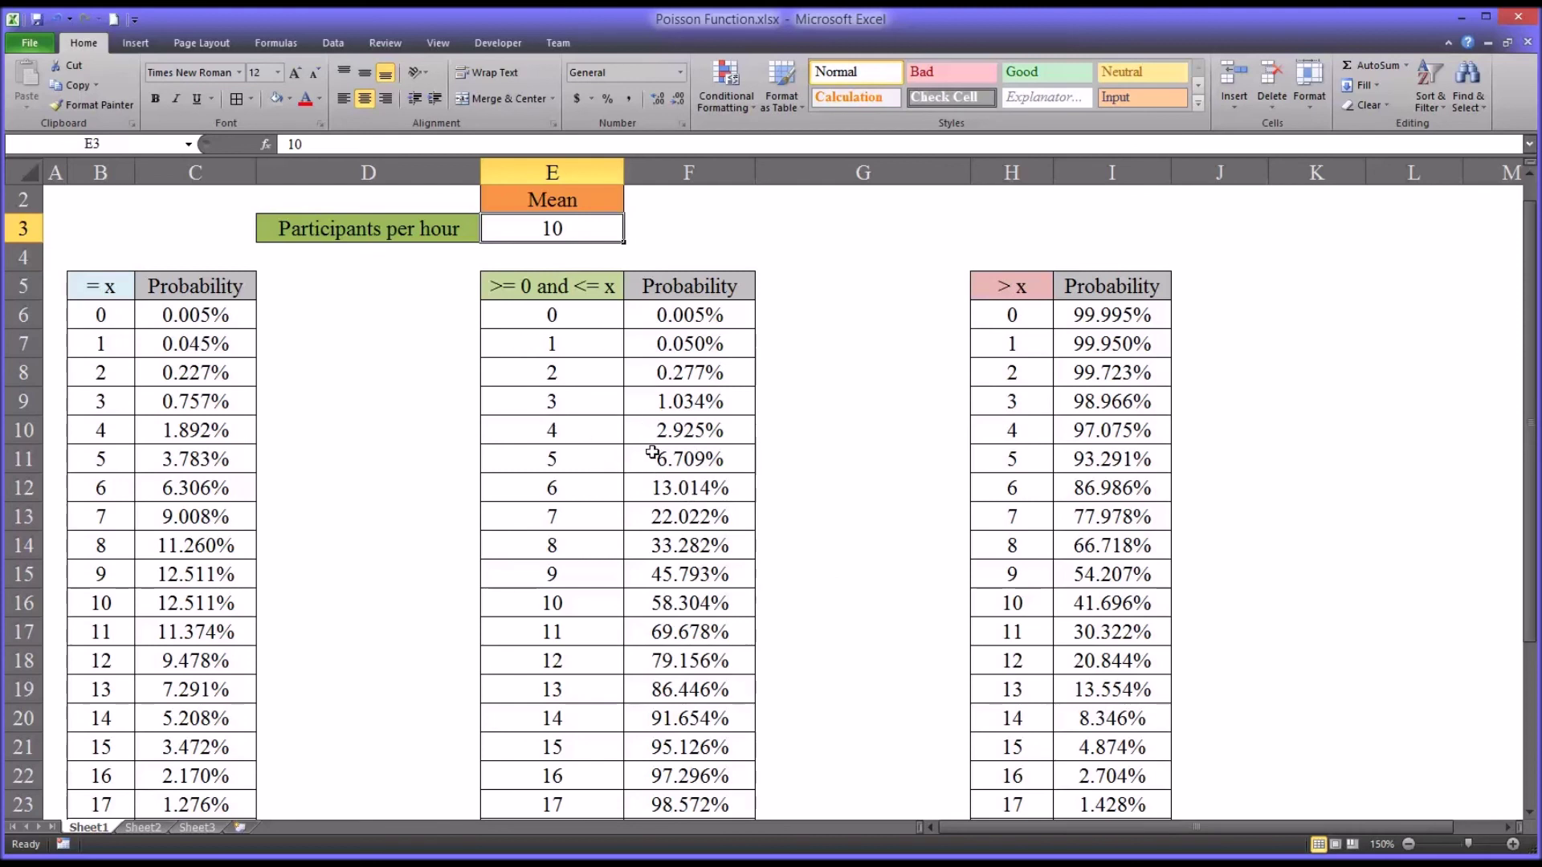
{"action": "left_click_drag", "start_coordinate": [560, 317], "coordinate": [585, 454]}
{"action": "left_click", "coordinate": [586, 455]}
{"action": "left_click", "coordinate": [641, 458]}
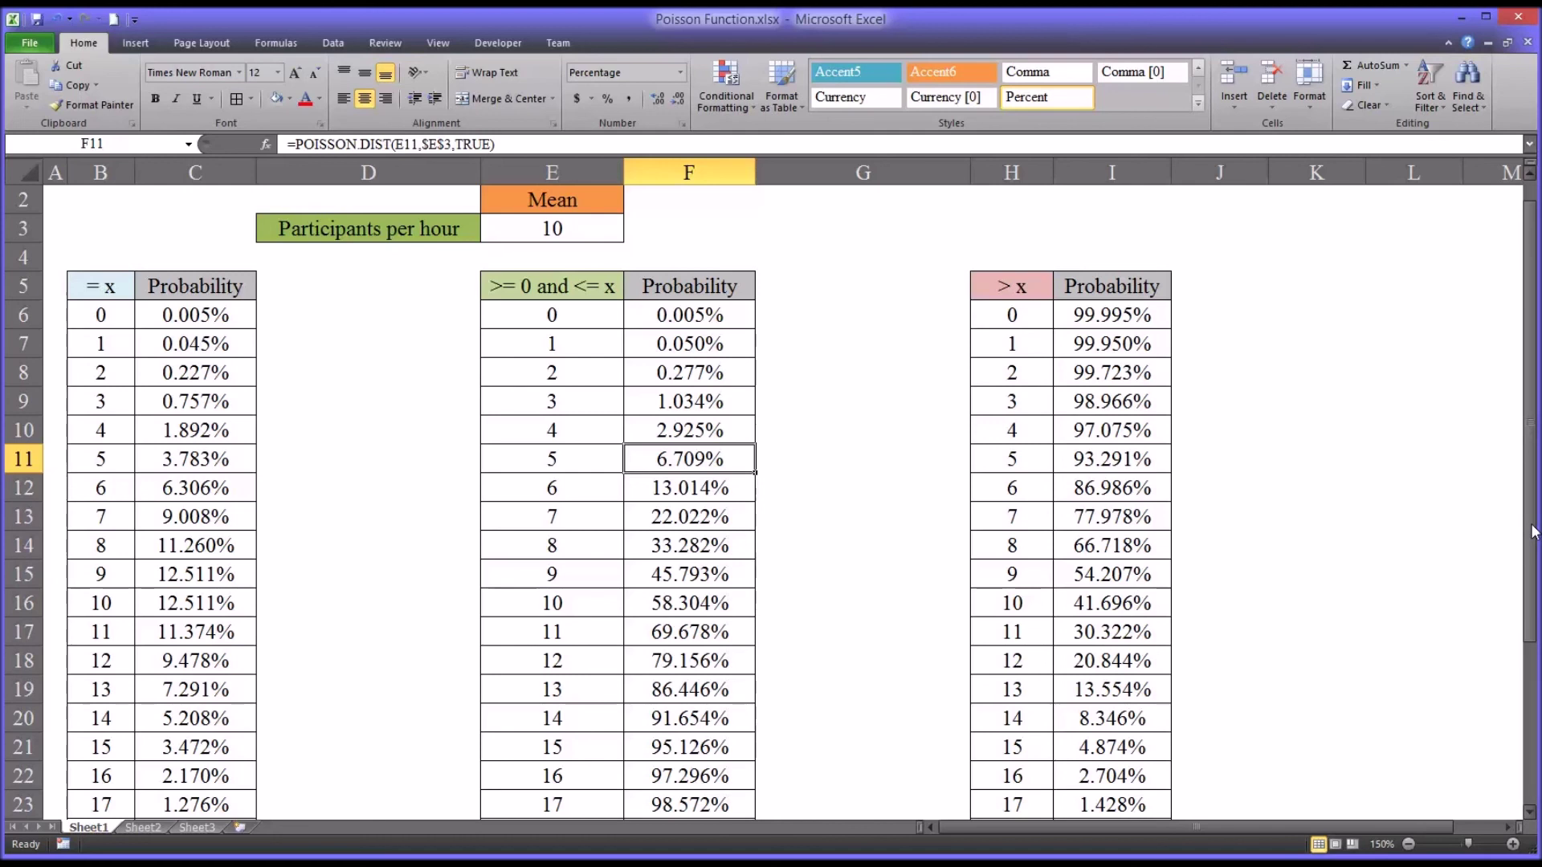
{"action": "left_click_drag", "start_coordinate": [1534, 531], "coordinate": [1529, 516]}
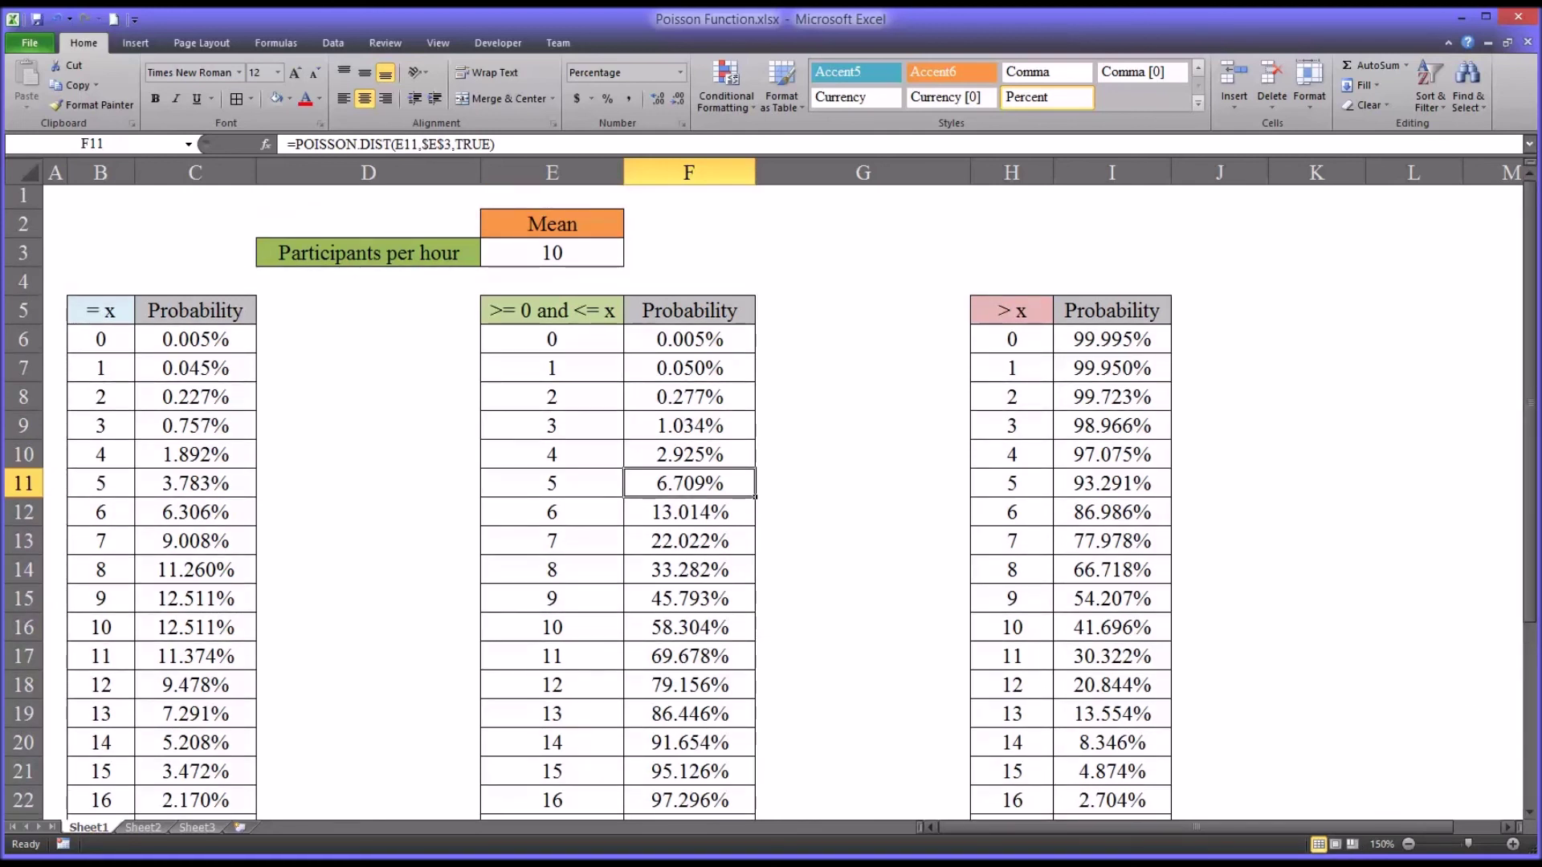